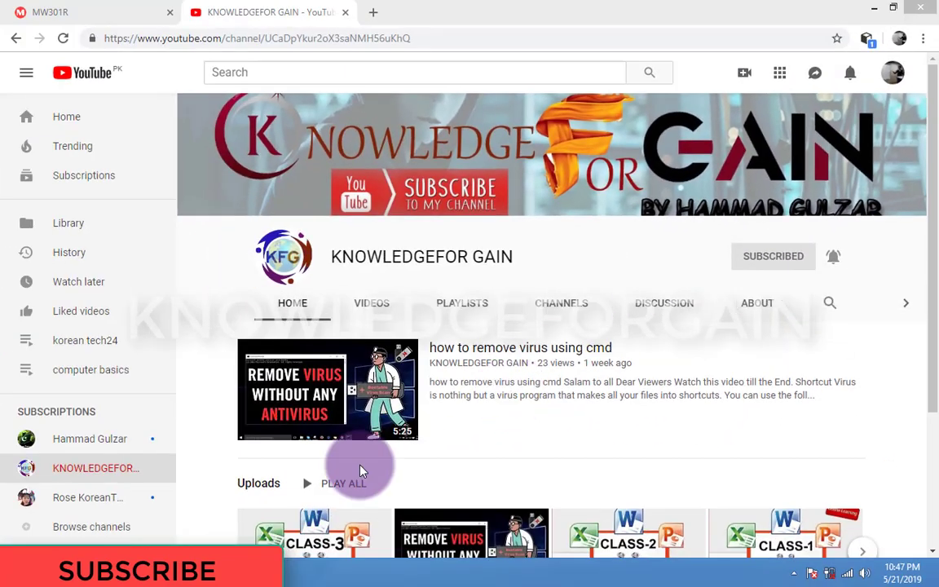
# Switch from the YouTube browser window to the blank Word document, Document2.
pyautogui.click(221, 567)
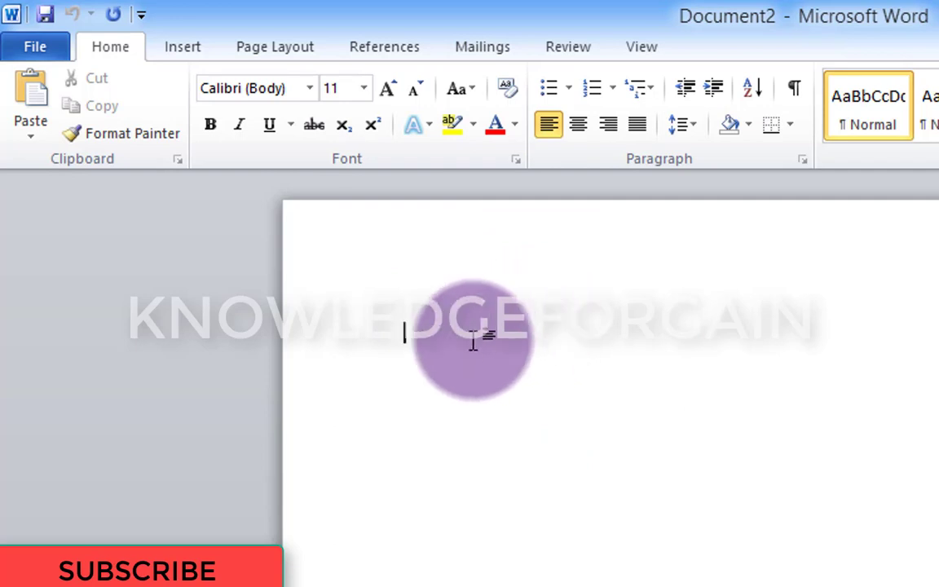
# Show the Page Layout options for the empty Document2.
pyautogui.click(273, 46)
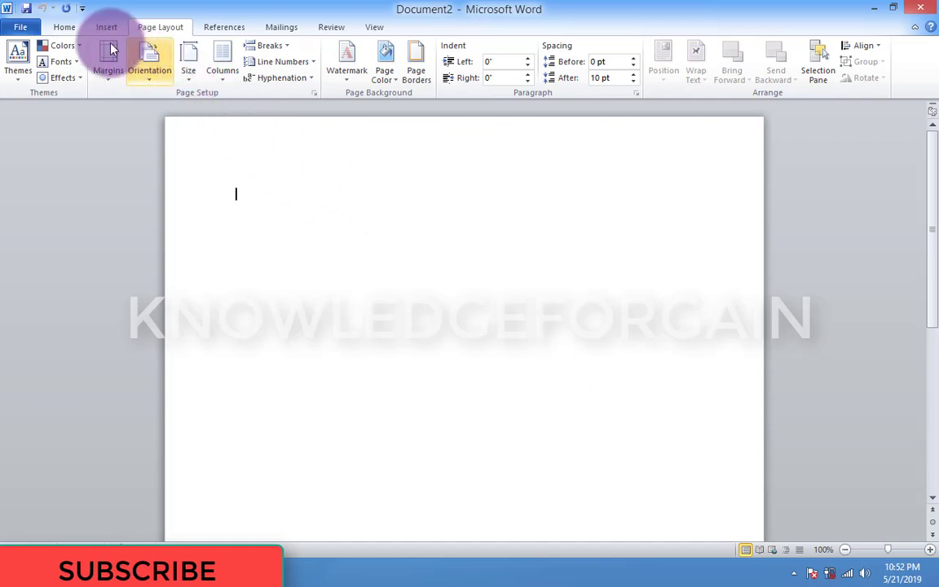
# Look through the Home and Page Layout options and the Themes list without changing anything.
pyautogui.click(63, 26)
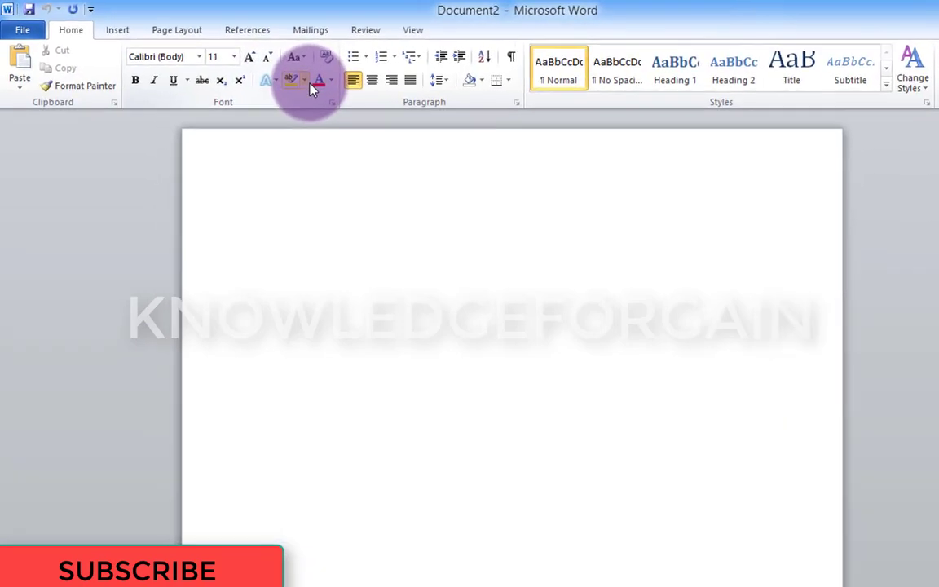
pyautogui.click(155, 28)
pyautogui.click(32, 92)
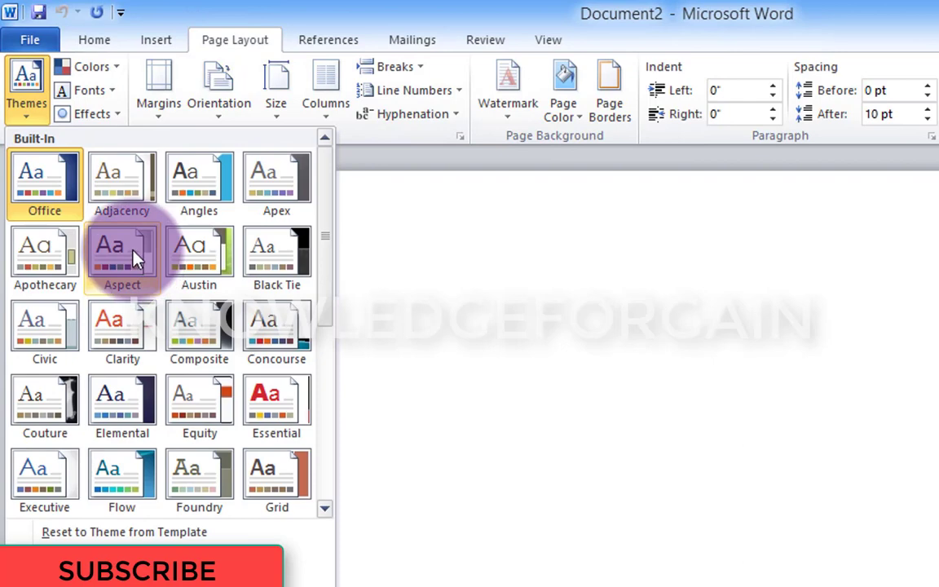
pyautogui.click(391, 295)
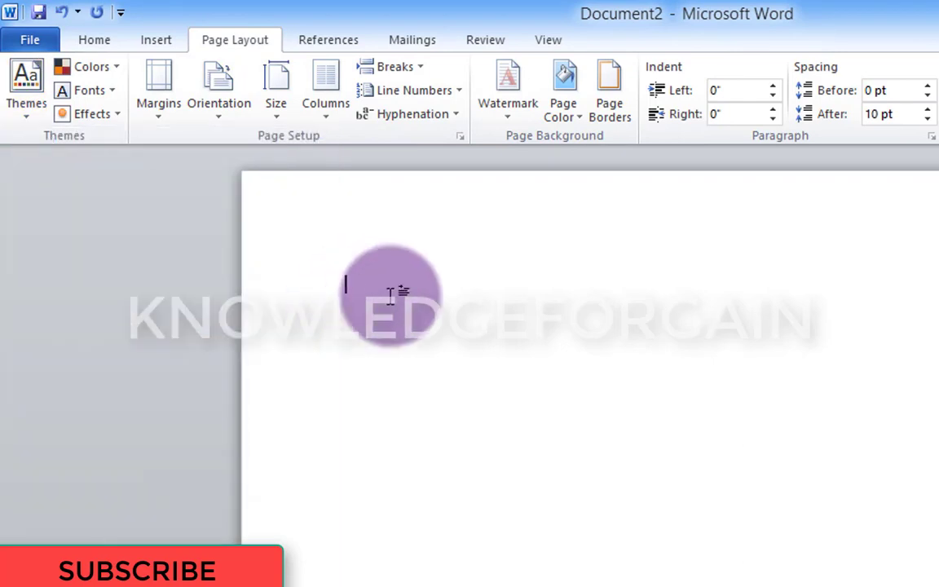
# Type the filler line 'fvgvghcvhcfcfcjhgjkgujk', copy it, and paste it repeatedly to fill pages.
pyautogui.write('jfvgvghcvhcfcfcfc')
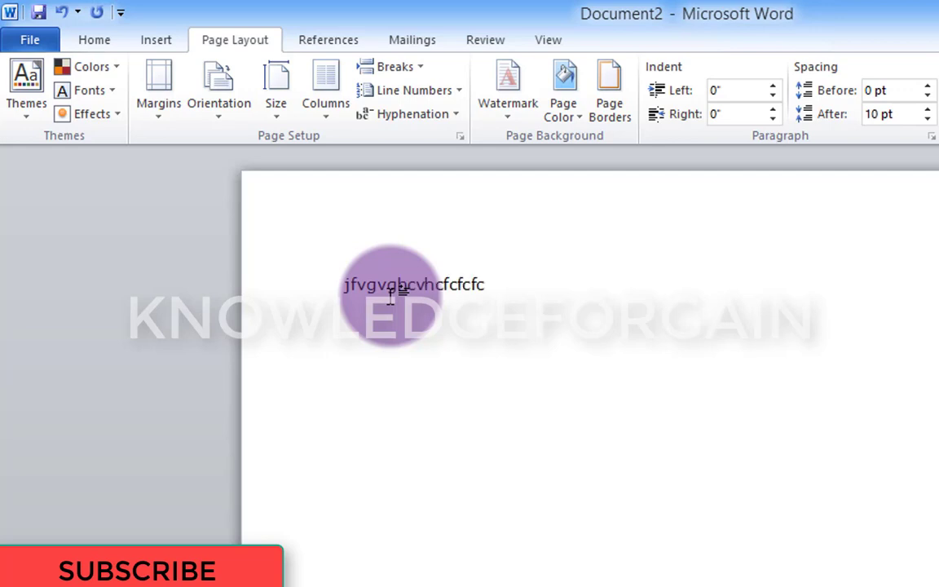
pyautogui.write('jhgjkgujk')
pyautogui.hotkey('ctrl', 'a')
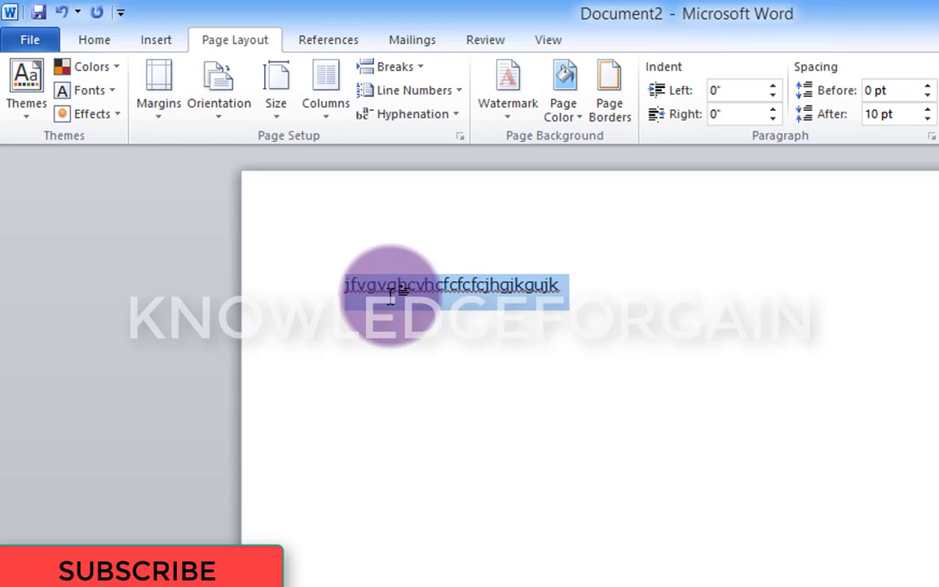
pyautogui.hotkey('ctrl', 'c')
pyautogui.hotkey('ctrl', 'v')
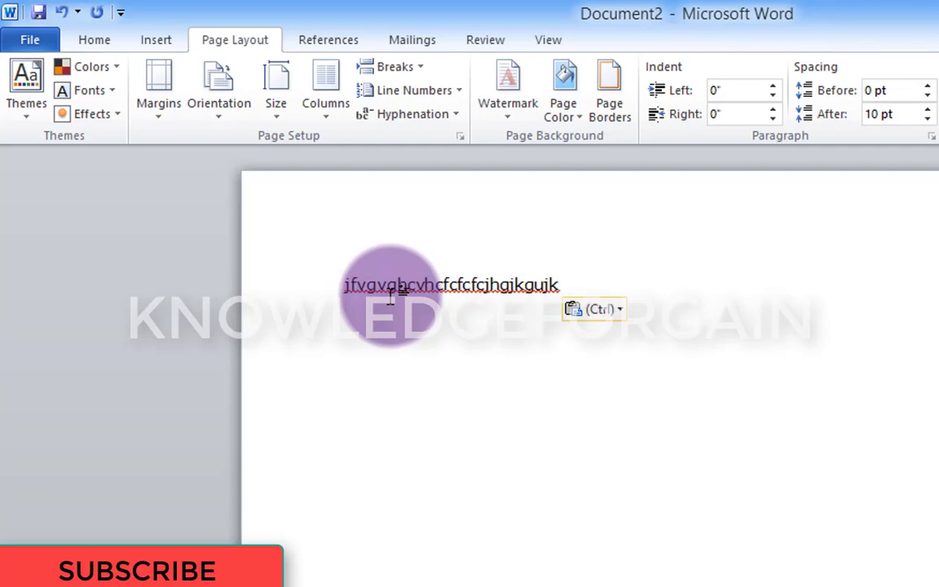
pyautogui.hotkey('ctrl', 'v')
pyautogui.hotkey('ctrl', 'v')
pyautogui.hotkey('ctrl', 'v')
pyautogui.hotkey('ctrl', 'v')
pyautogui.hotkey('ctrl', 'v')
pyautogui.hotkey('ctrl', 'v')
pyautogui.hotkey('ctrl', 'v')
pyautogui.hotkey('ctrl', 'v')
pyautogui.hotkey('ctrl', 'v')
pyautogui.hotkey('ctrl', 'v')
pyautogui.hotkey('ctrl', 'v')
pyautogui.hotkey('ctrl', 'v')
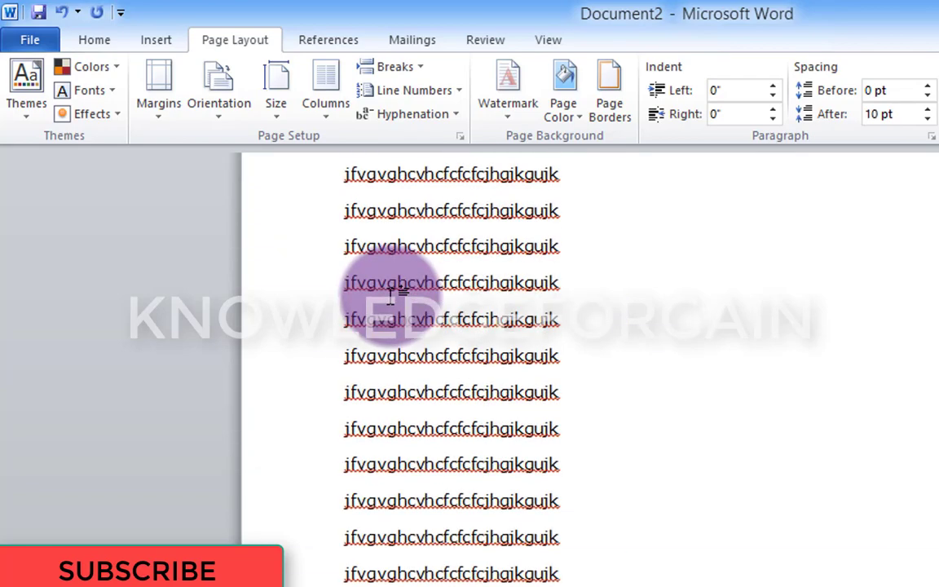
pyautogui.hotkey('ctrl', 'v')
pyautogui.hotkey('ctrl', 'v')
pyautogui.hotkey('ctrl', 'v')
pyautogui.hotkey('ctrl', 'v')
pyautogui.hotkey('ctrl', 'v')
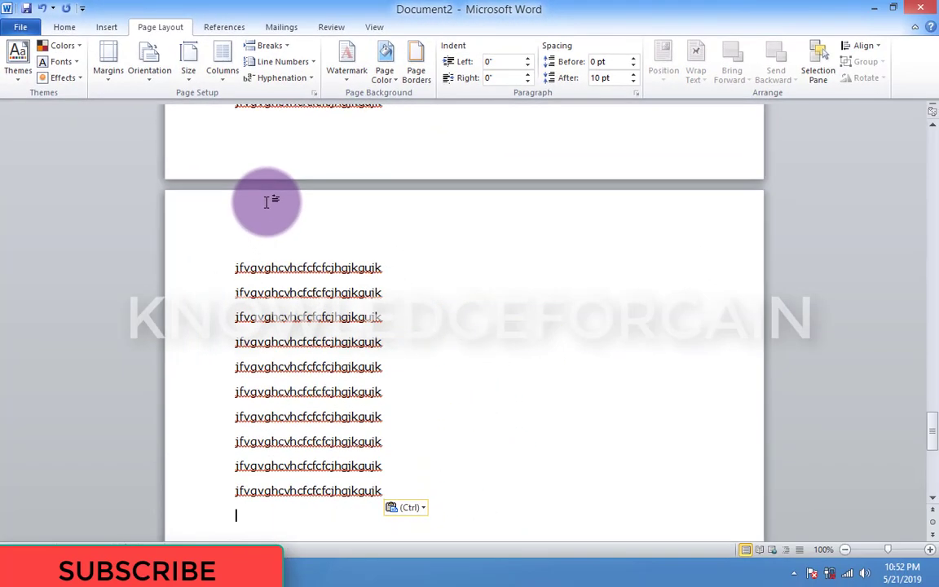
# Paste one more copy of the line at the end of the first line.
pyautogui.moveTo(932, 430)
pyautogui.mouseDown()
pyautogui.moveTo(935, 242)
pyautogui.moveTo(922, 143)
pyautogui.mouseUp()
pyautogui.tripleClick(245, 235)
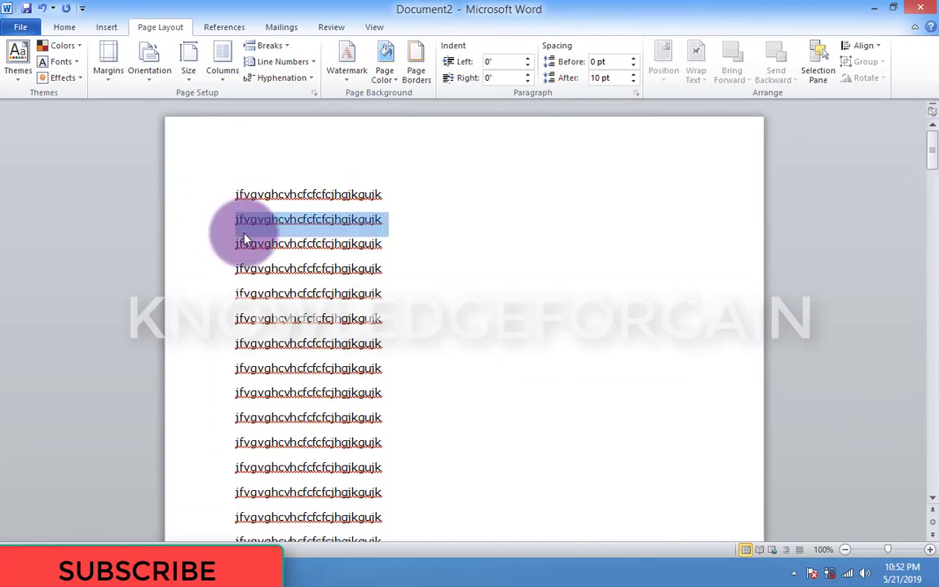
pyautogui.click(383, 195)
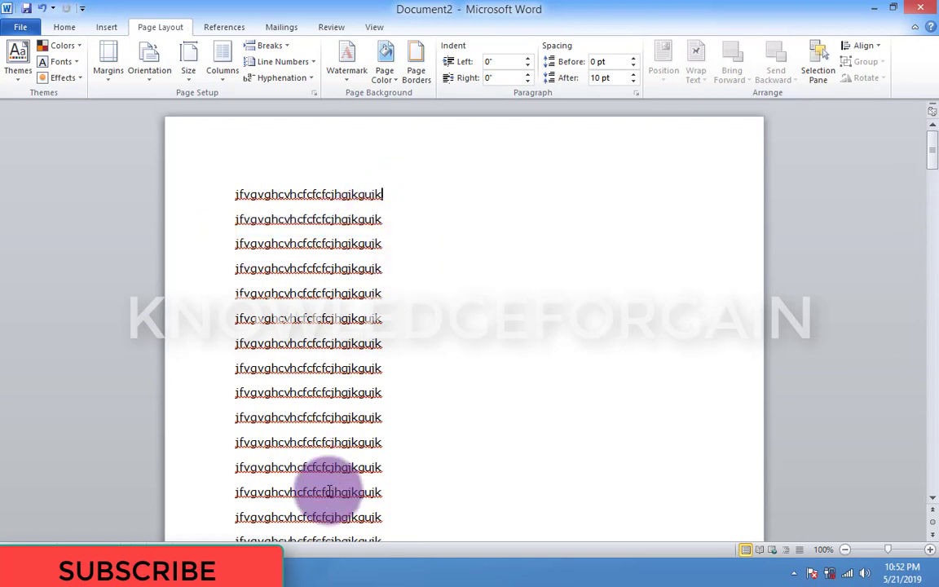
pyautogui.hotkey('ctrl', 'v')
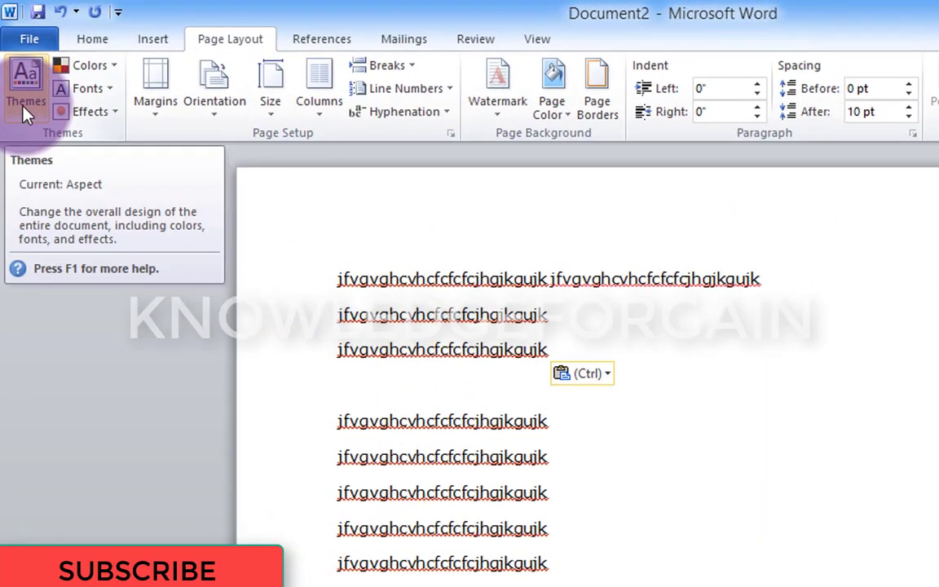
# Apply the Essential theme, then browse for a theme file, cancel it, and reopen the theme list.
pyautogui.click(24, 102)
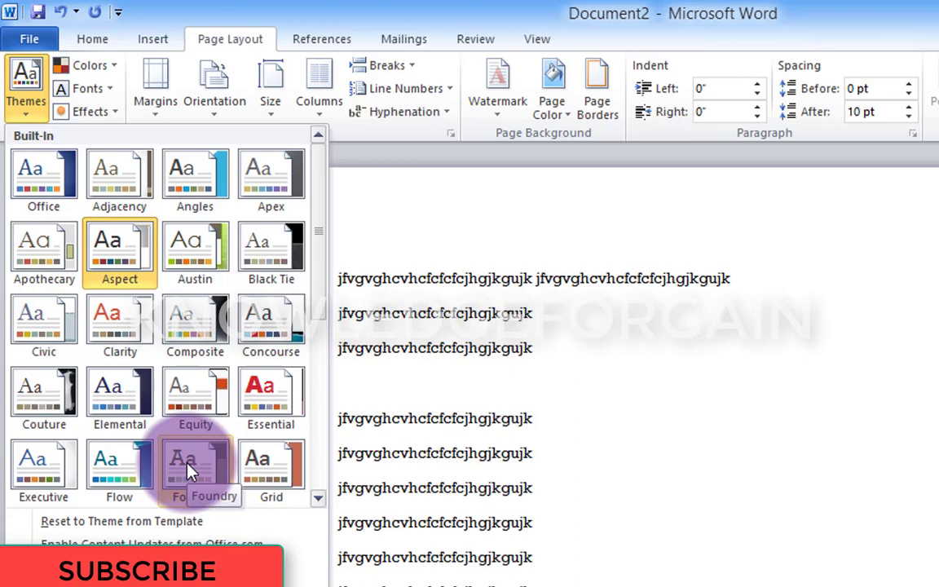
pyautogui.click(270, 416)
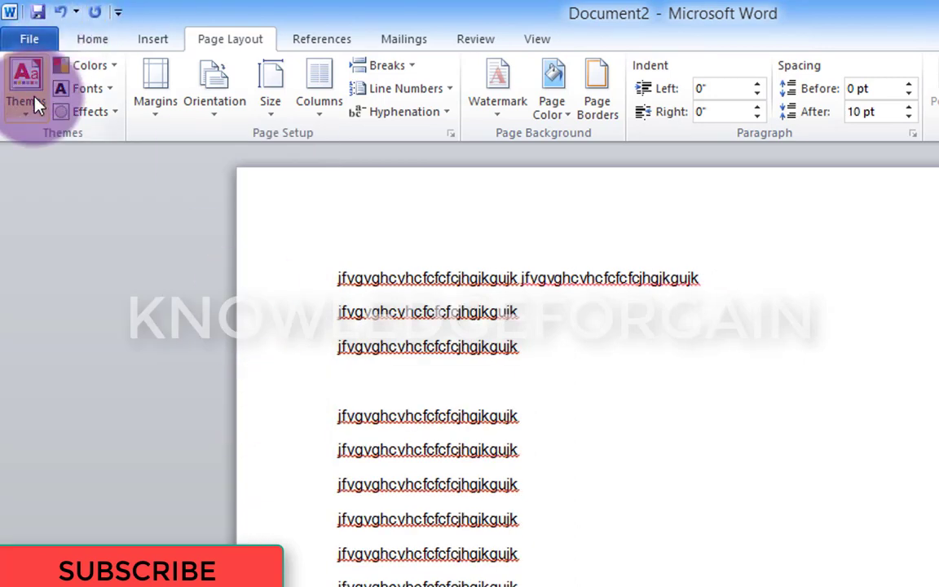
pyautogui.click(30, 91)
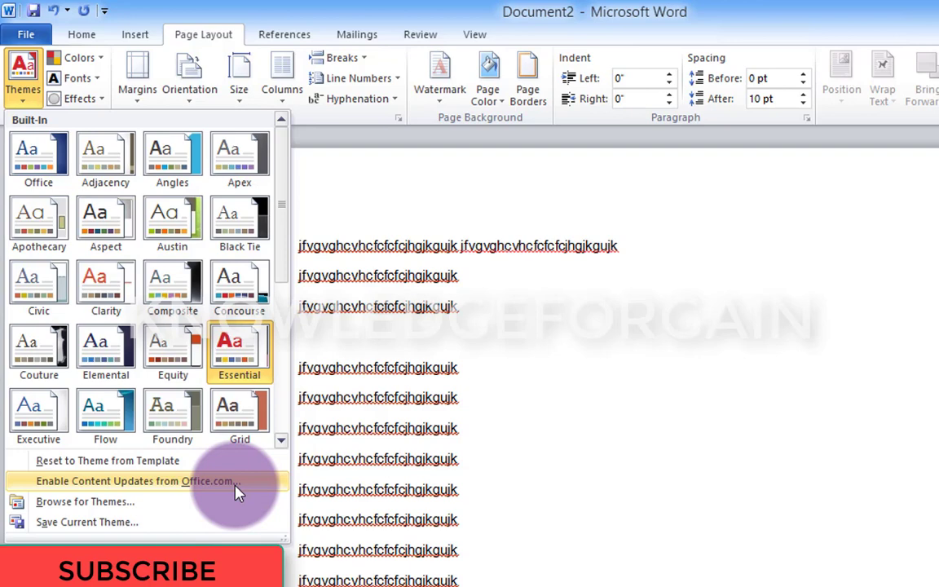
pyautogui.click(106, 512)
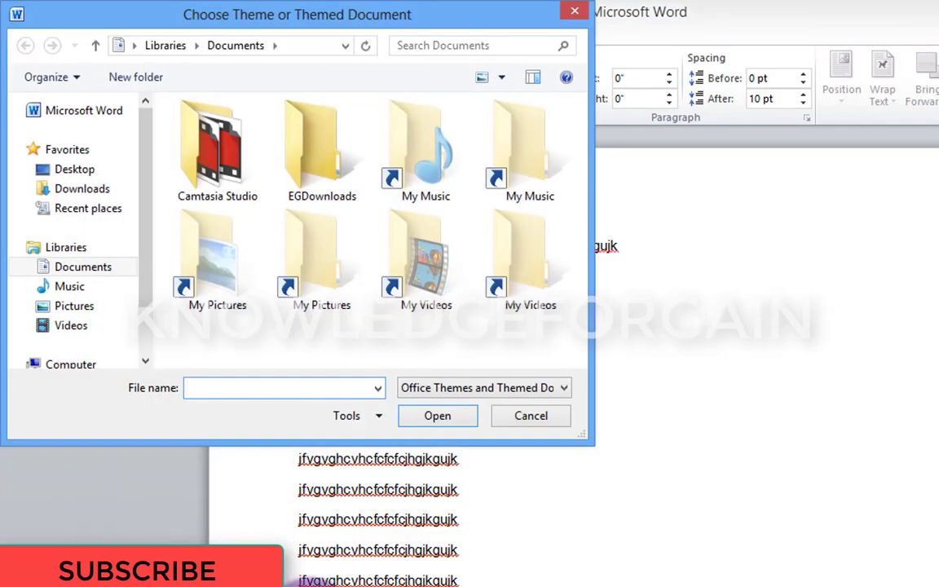
pyautogui.press('Escape')
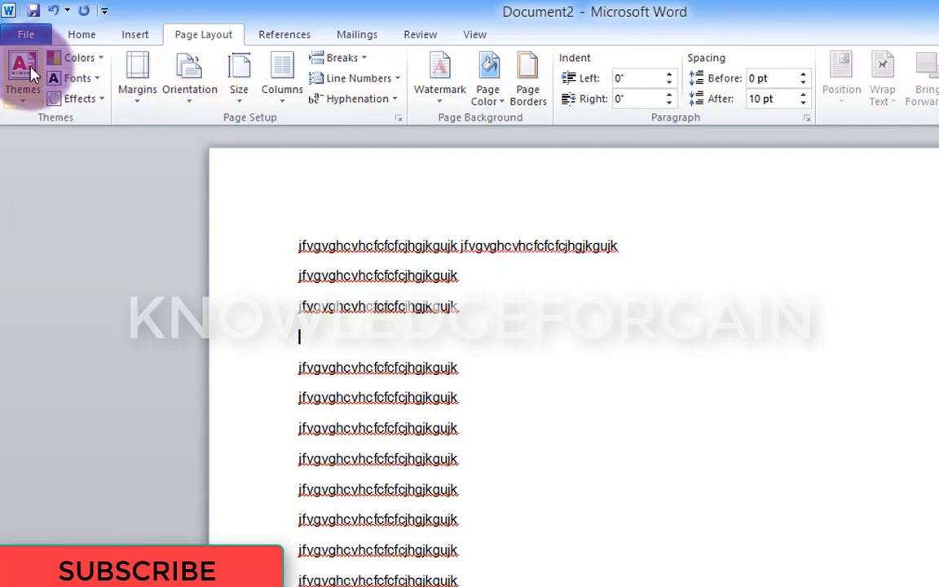
pyautogui.click(32, 69)
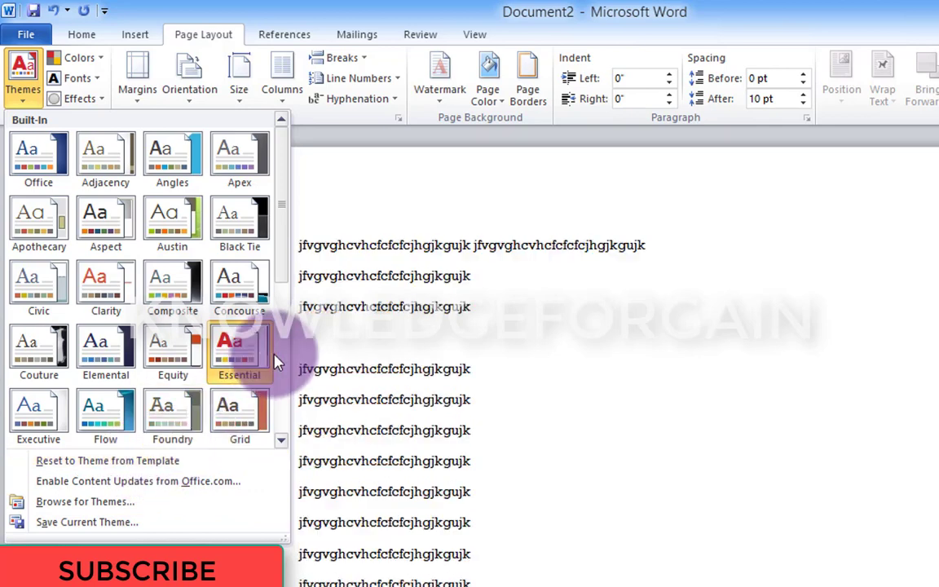
# Close the theme list and apply the Equity colour set.
pyautogui.click(479, 254)
pyautogui.click(277, 247)
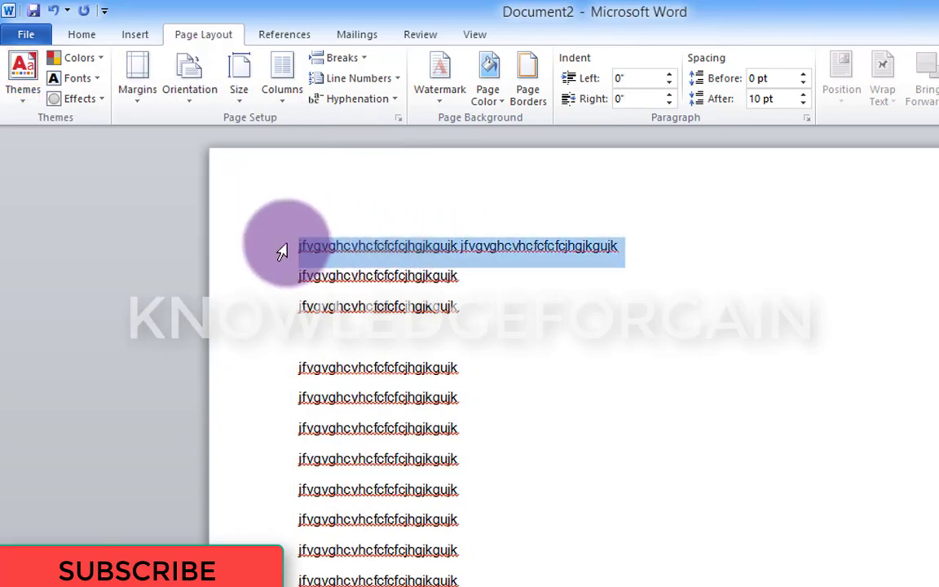
pyautogui.click(75, 58)
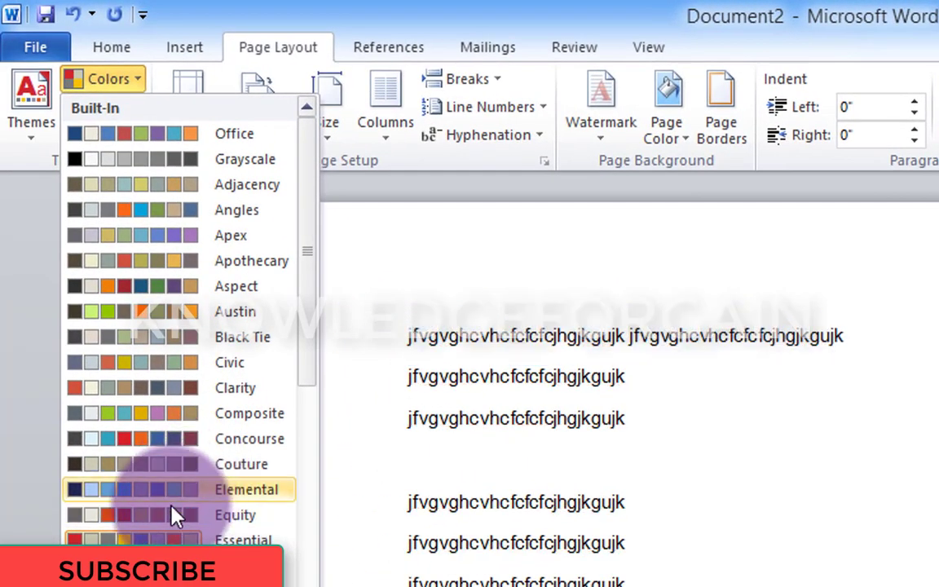
pyautogui.click(159, 521)
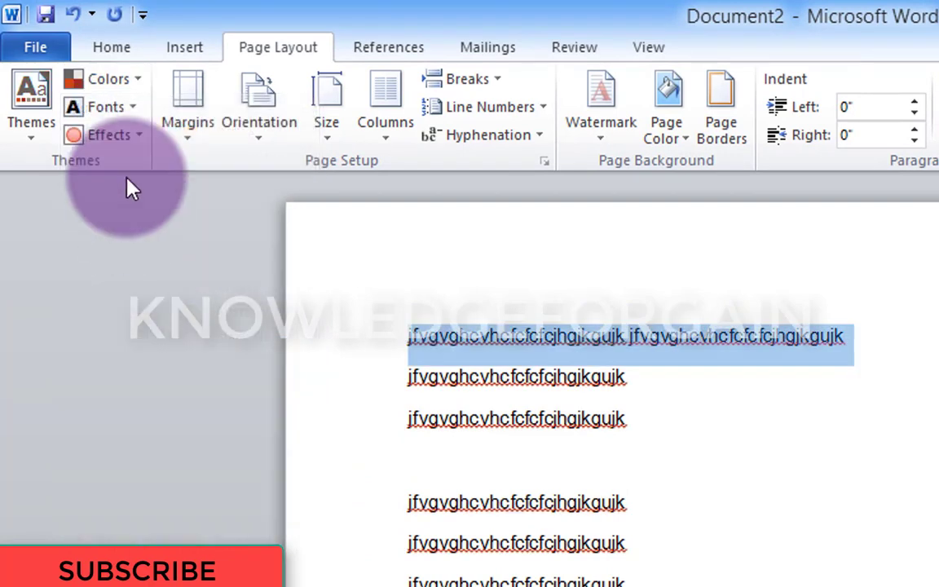
# Switch to a different theme font set and apply the Thatch effects.
pyautogui.click(110, 107)
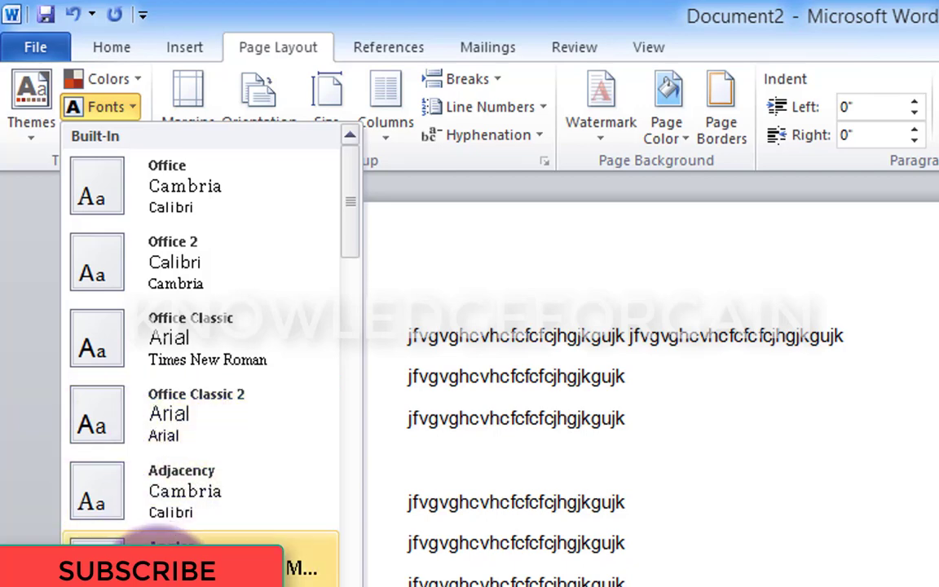
pyautogui.click(173, 556)
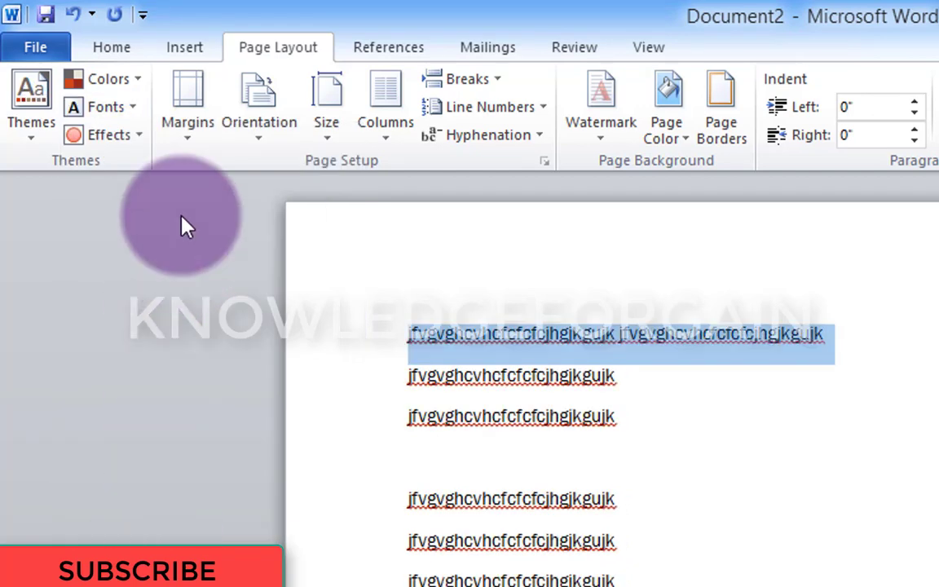
pyautogui.click(108, 140)
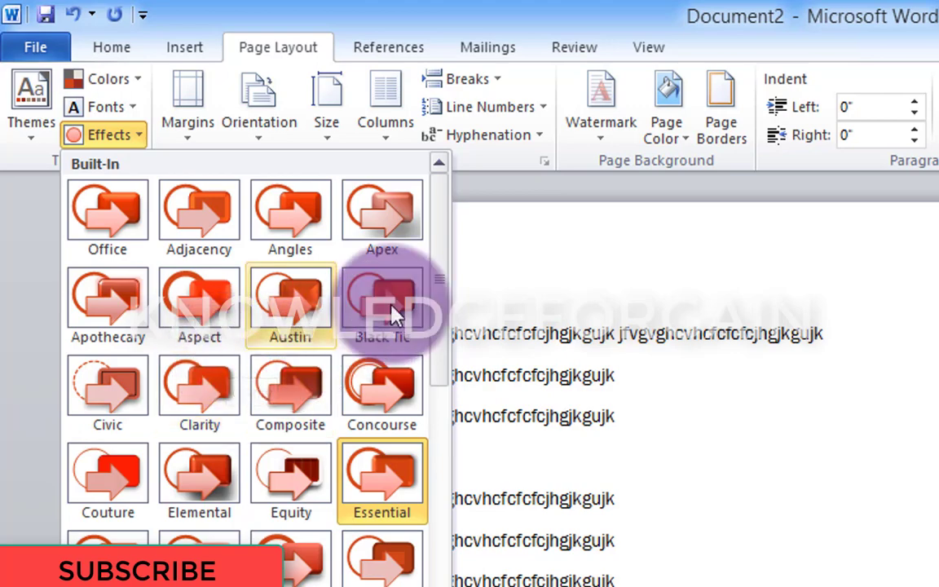
pyautogui.moveTo(437, 291); pyautogui.dragTo(426, 496)
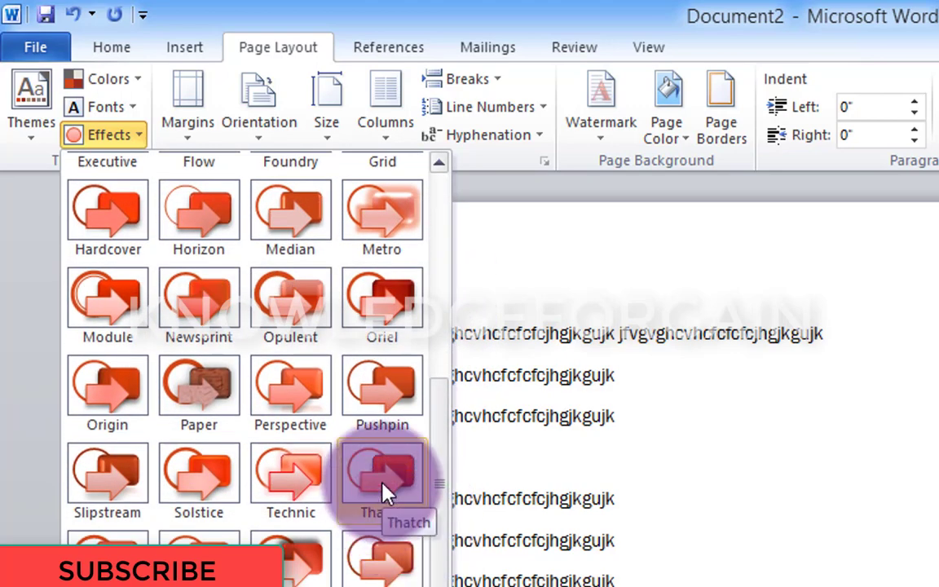
pyautogui.click(377, 487)
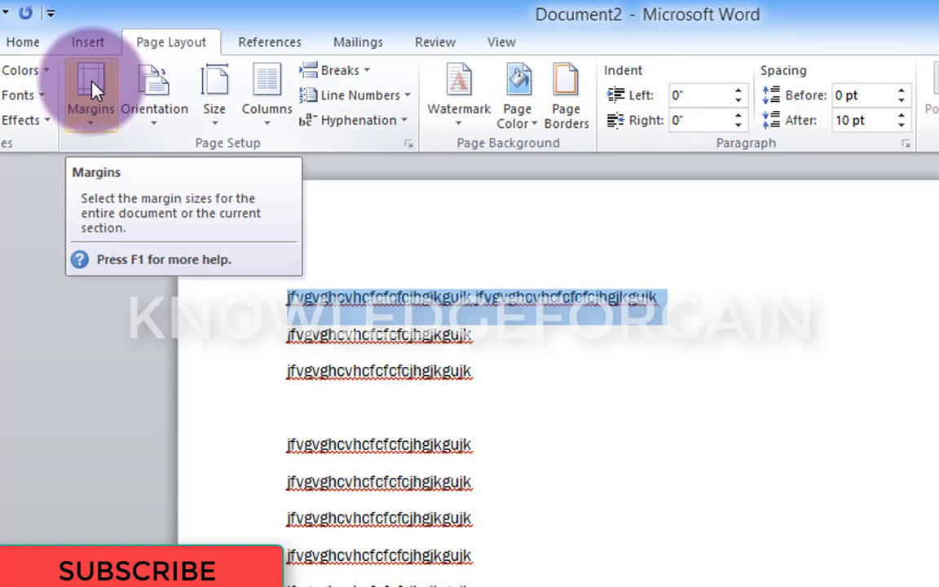
# Try the Narrow margins preset on the page first.
pyautogui.click(93, 84)
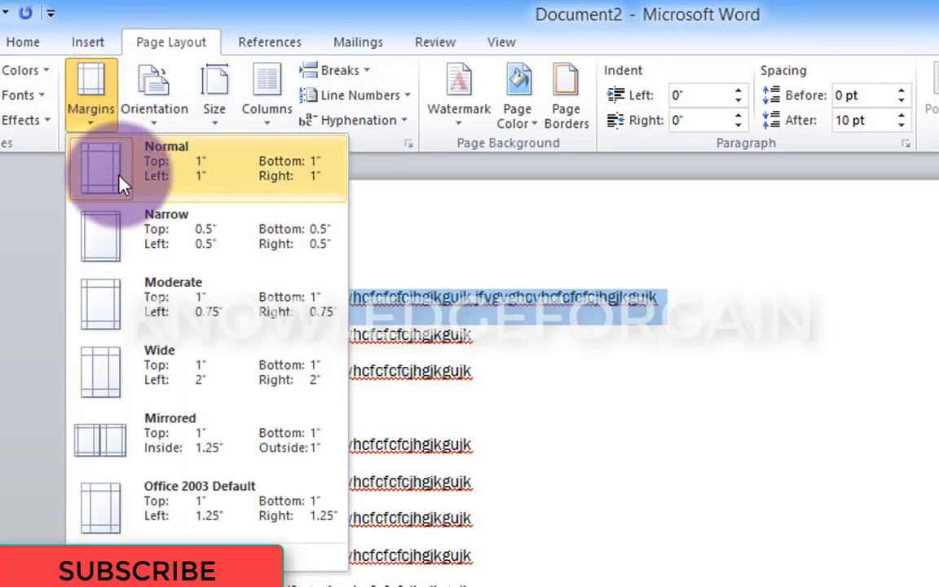
pyautogui.click(126, 237)
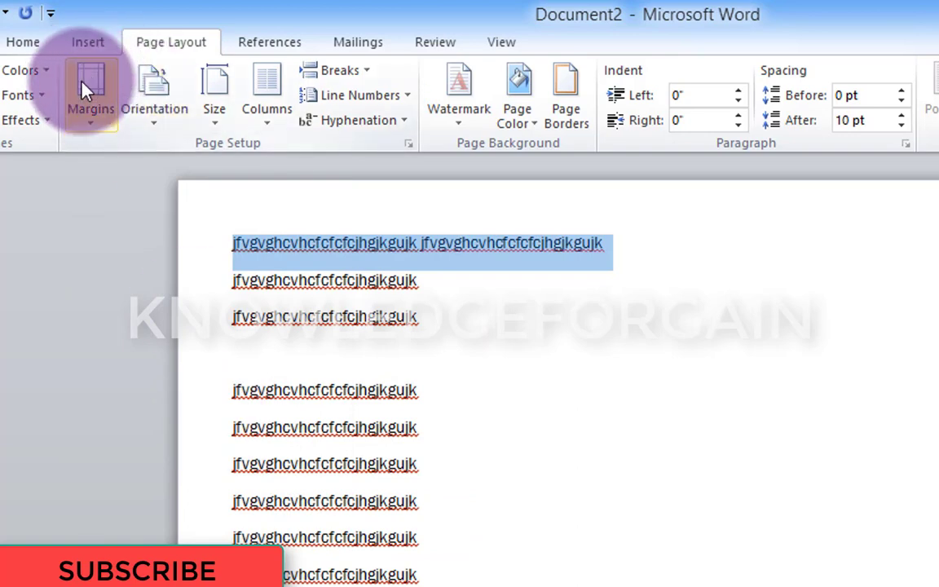
pyautogui.click(90, 115)
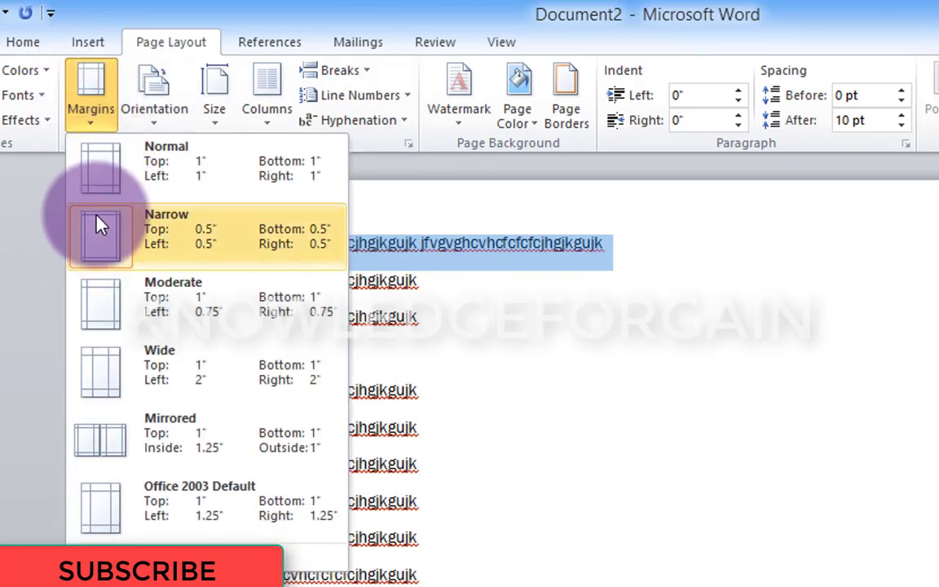
pyautogui.click(383, 224)
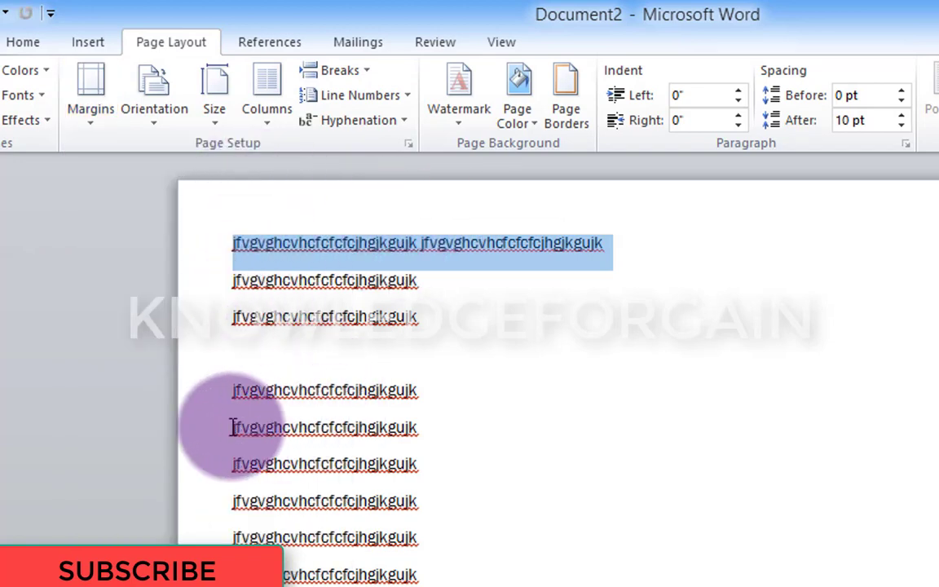
pyautogui.click(335, 210)
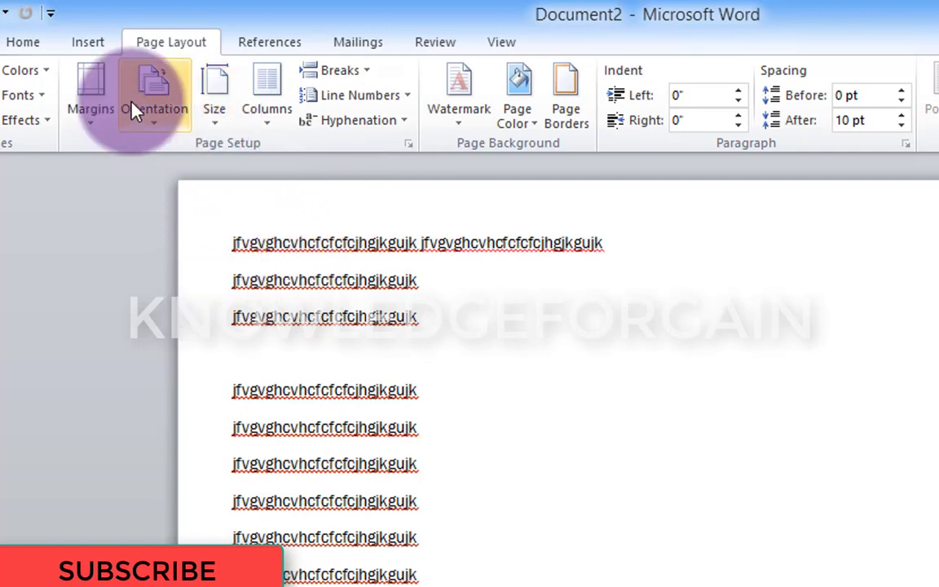
# Apply the Wide margins preset: 1" top and bottom, 2" left and right.
pyautogui.click(96, 97)
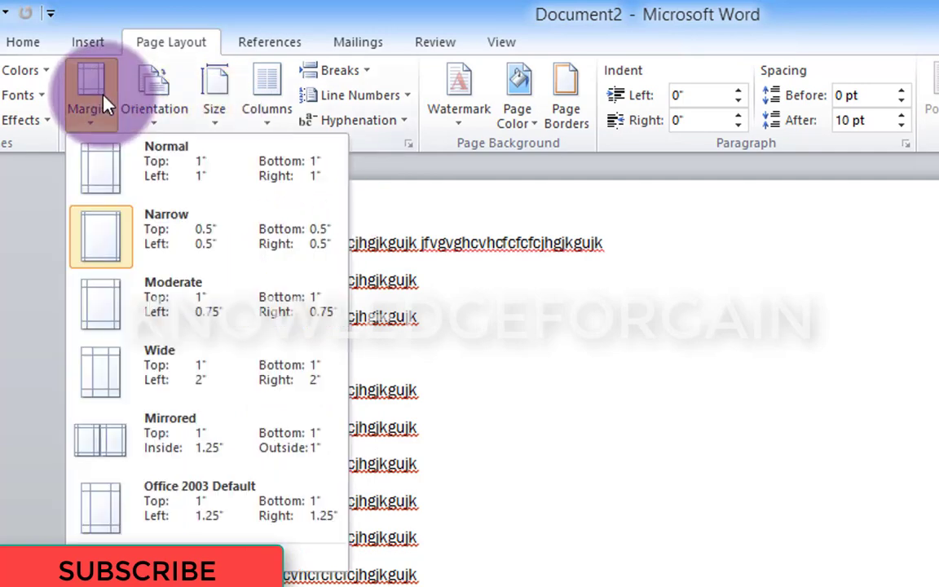
pyautogui.click(134, 387)
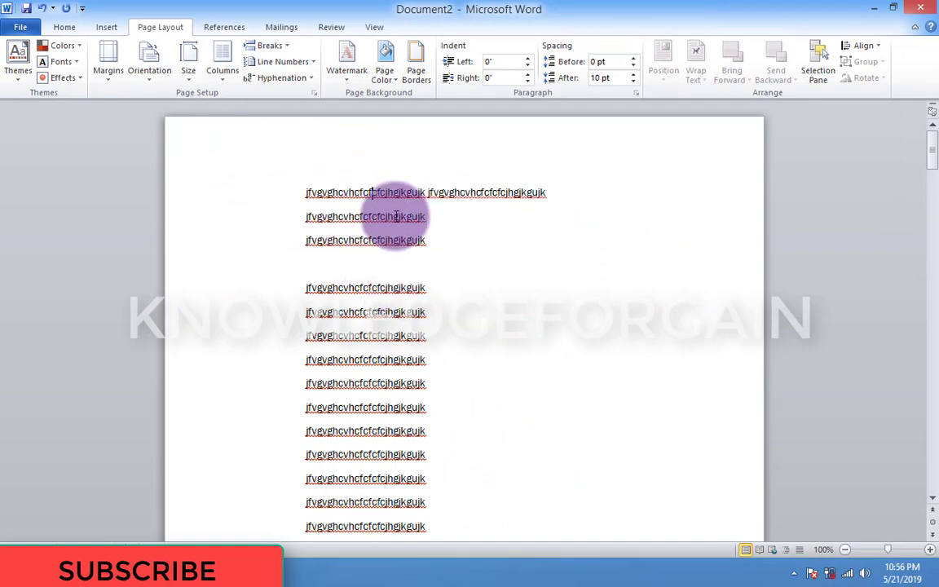
pyautogui.click(96, 88)
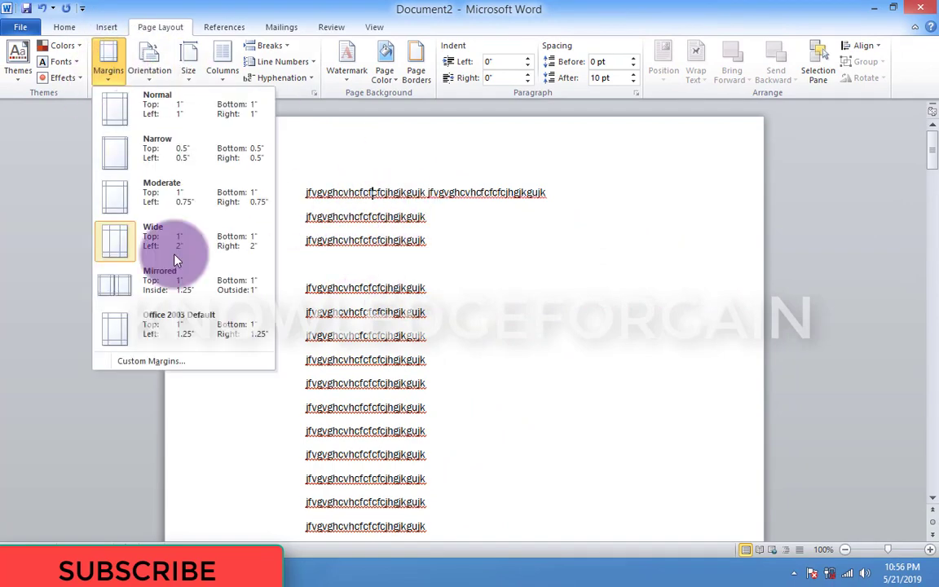
# In Custom Margins, apply mirror margins with a -3.1" top margin from this point forward.
pyautogui.click(183, 362)
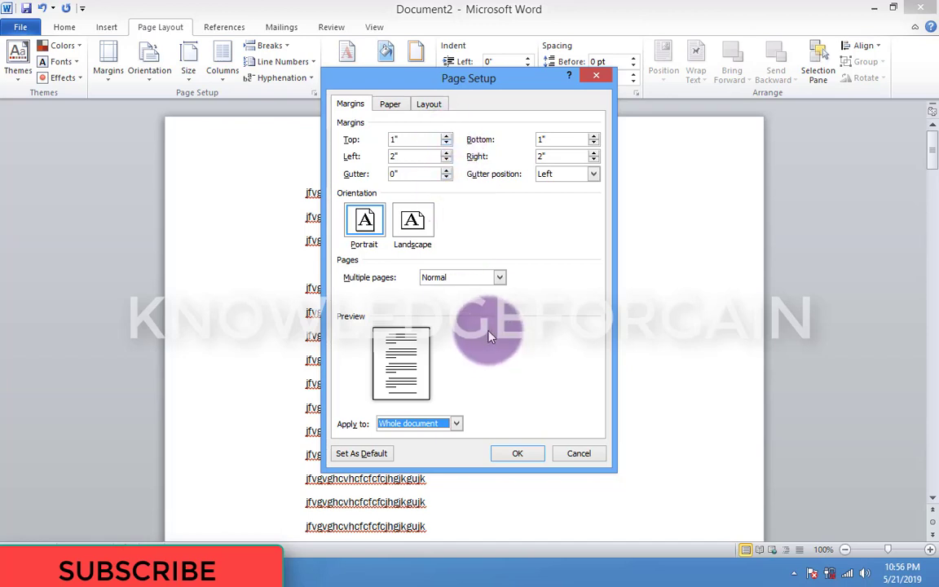
pyautogui.click(456, 423)
pyautogui.click(440, 441)
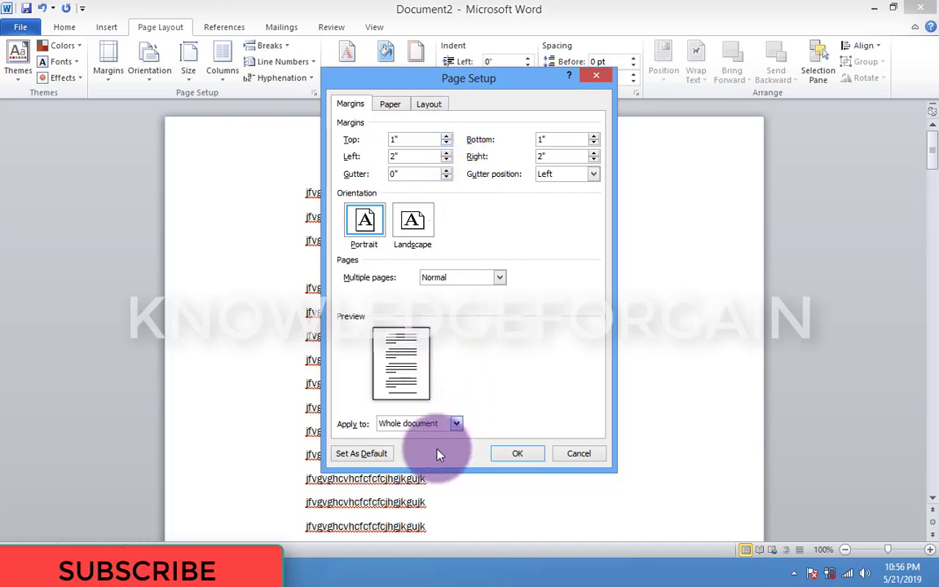
pyautogui.click(501, 278)
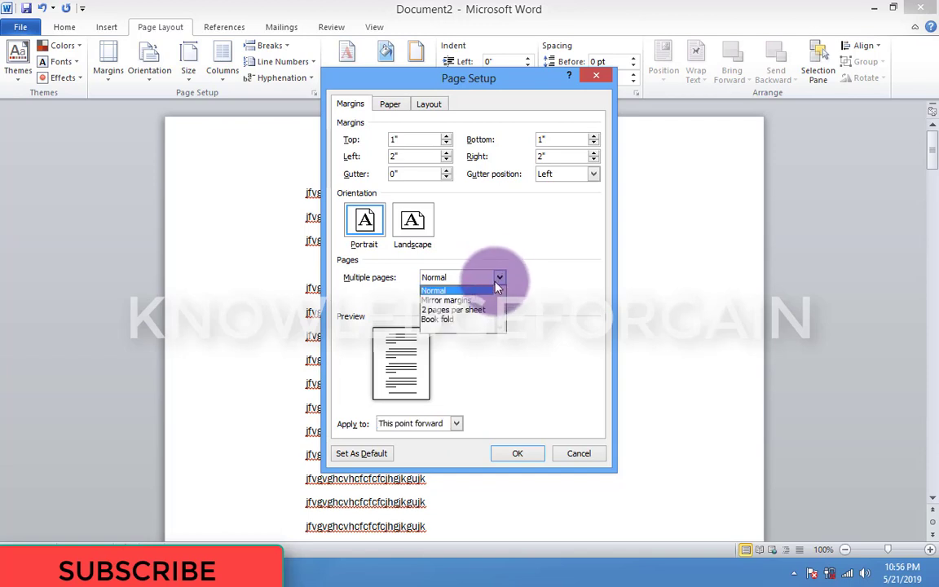
pyautogui.click(469, 301)
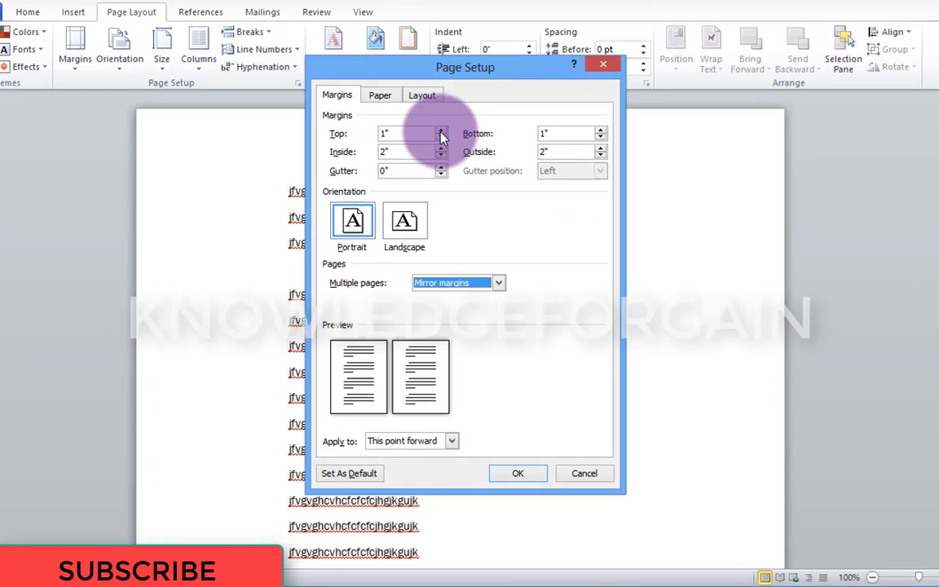
pyautogui.click(440, 131)
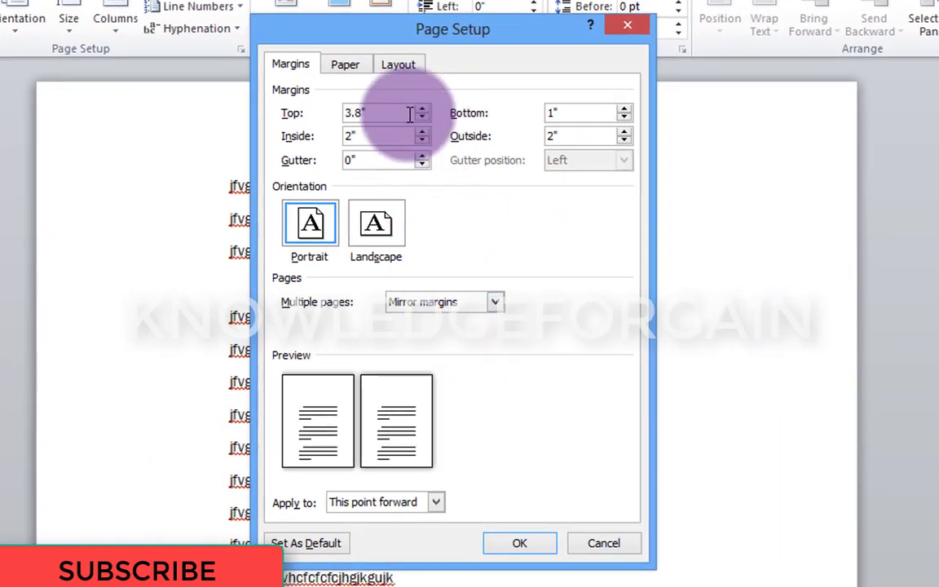
pyautogui.click(424, 118)
pyautogui.click(424, 120)
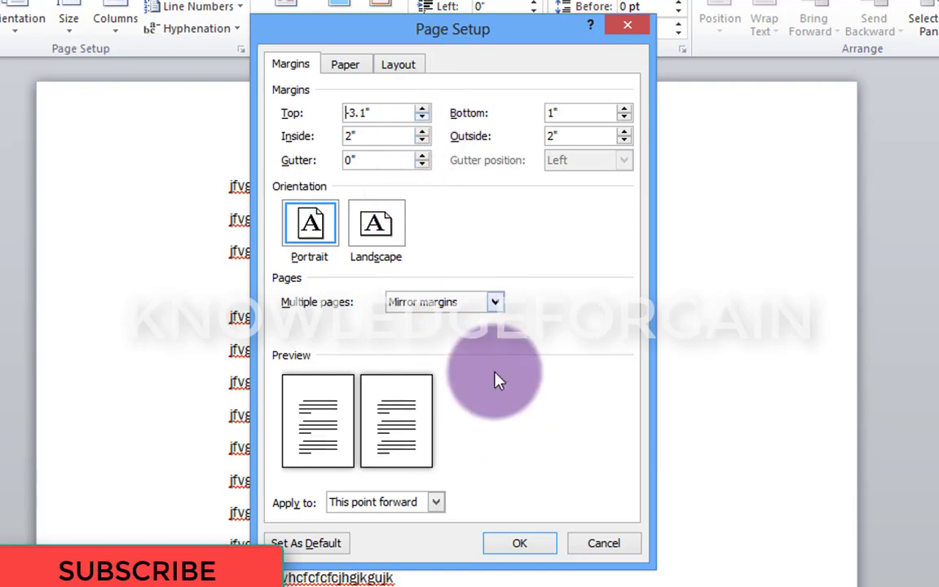
pyautogui.click(538, 548)
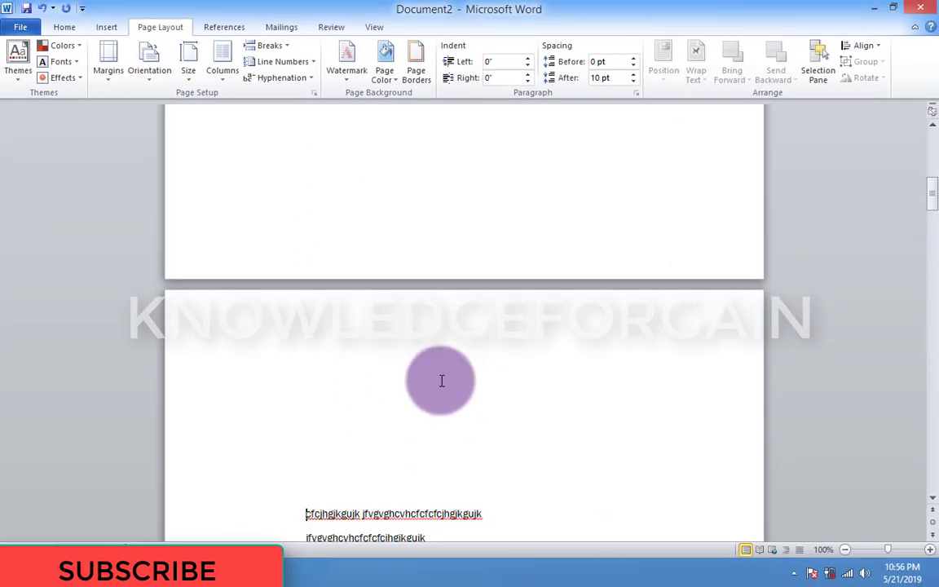
# Turn the page to landscape orientation, then return it to portrait.
pyautogui.moveTo(933, 199); pyautogui.dragTo(933, 143)
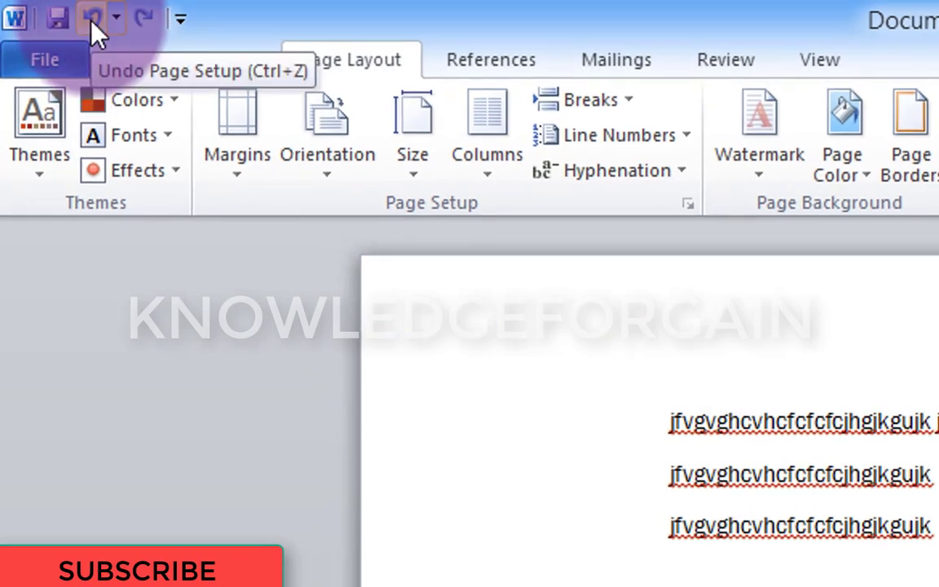
pyautogui.click(334, 167)
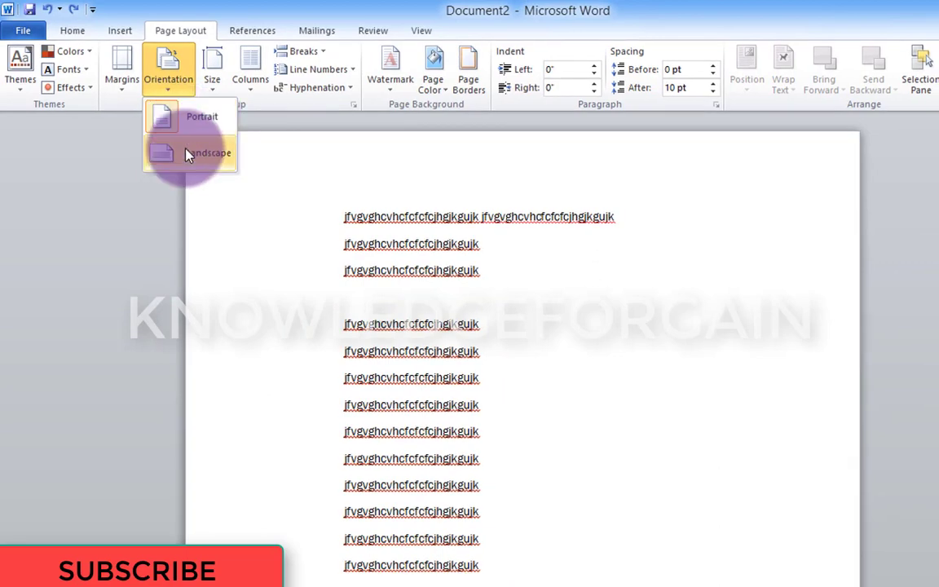
pyautogui.click(188, 154)
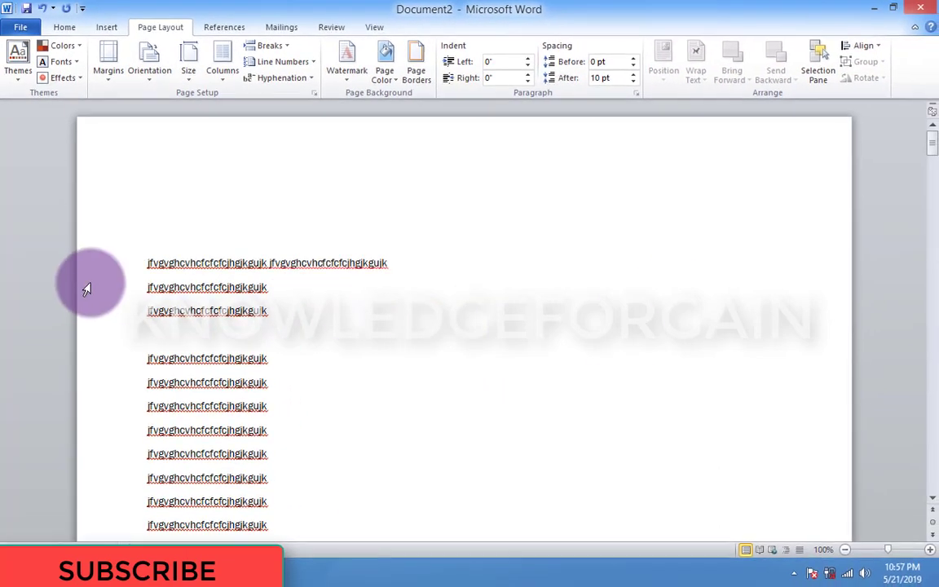
pyautogui.click(147, 57)
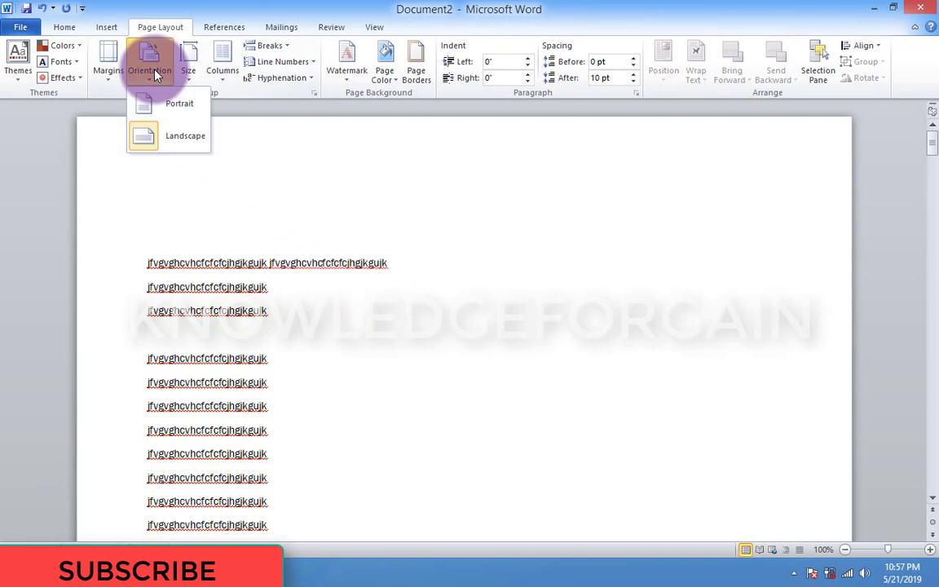
pyautogui.click(166, 117)
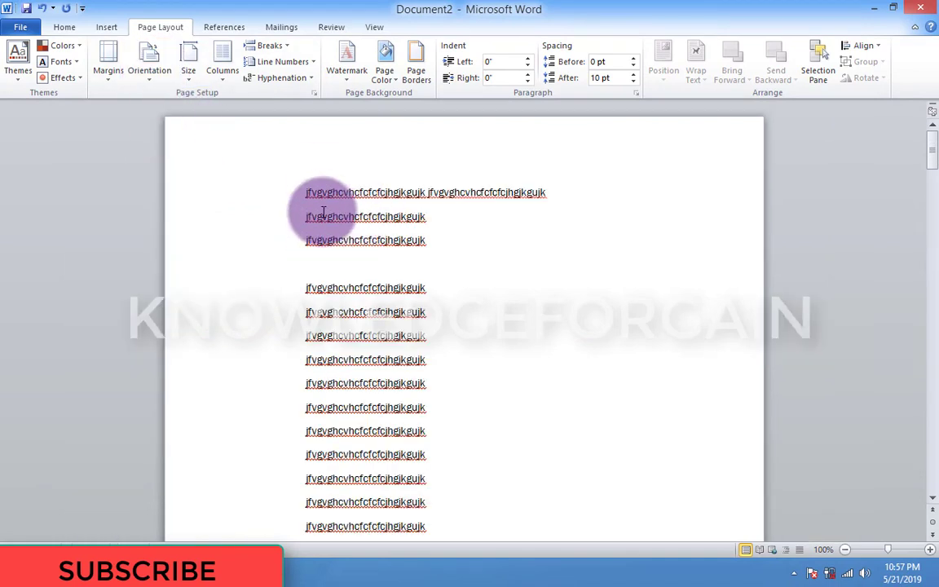
pyautogui.click(190, 64)
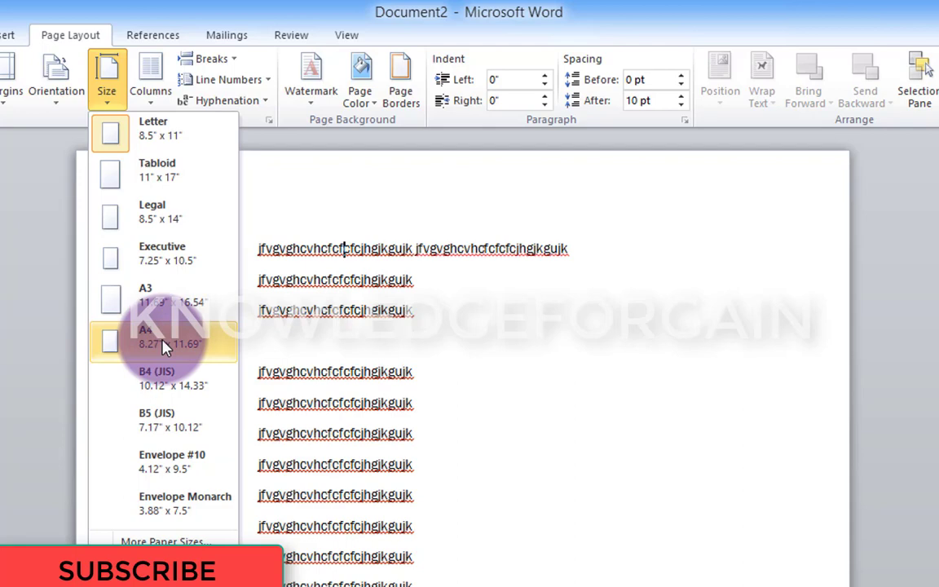
# Set the paper size to A4.
pyautogui.click(163, 346)
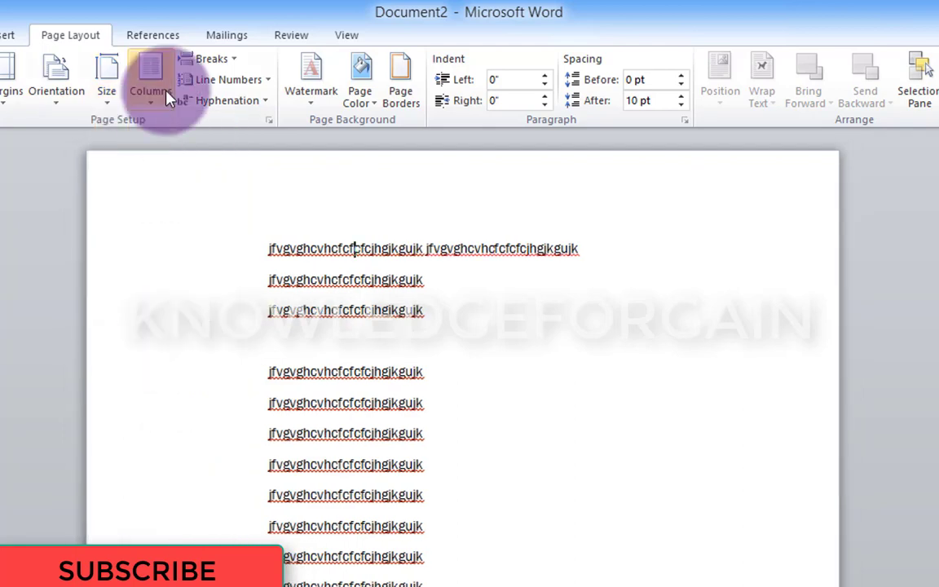
pyautogui.click(167, 95)
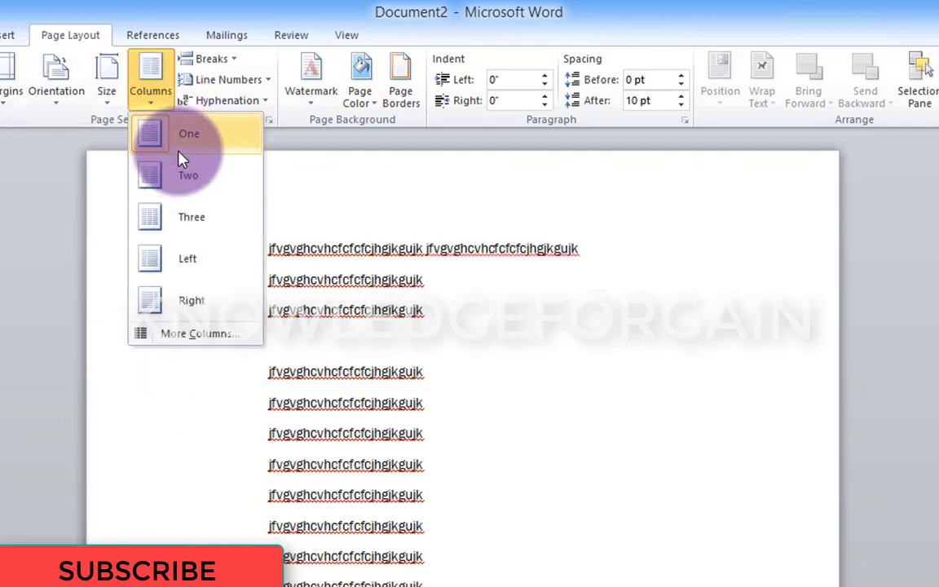
pyautogui.click(9, 35)
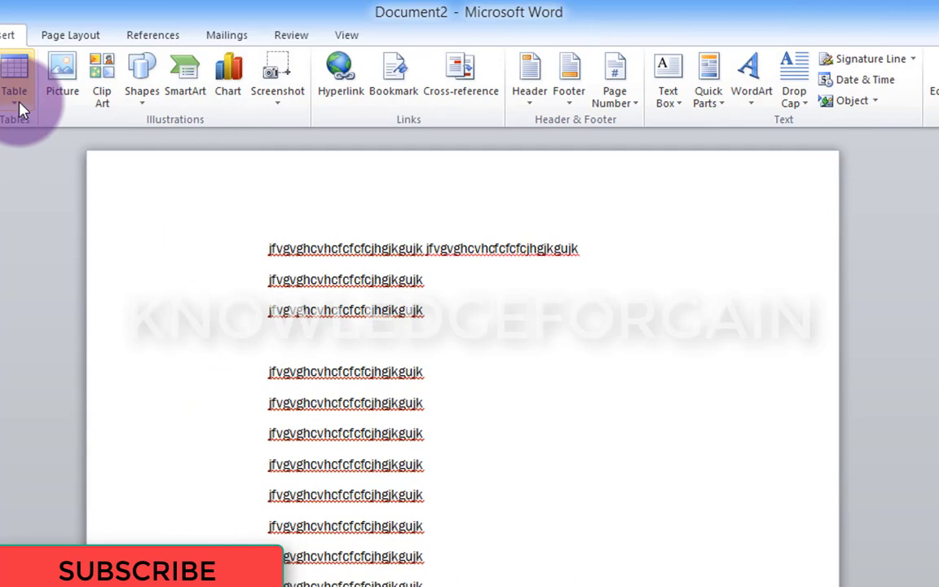
pyautogui.click(72, 35)
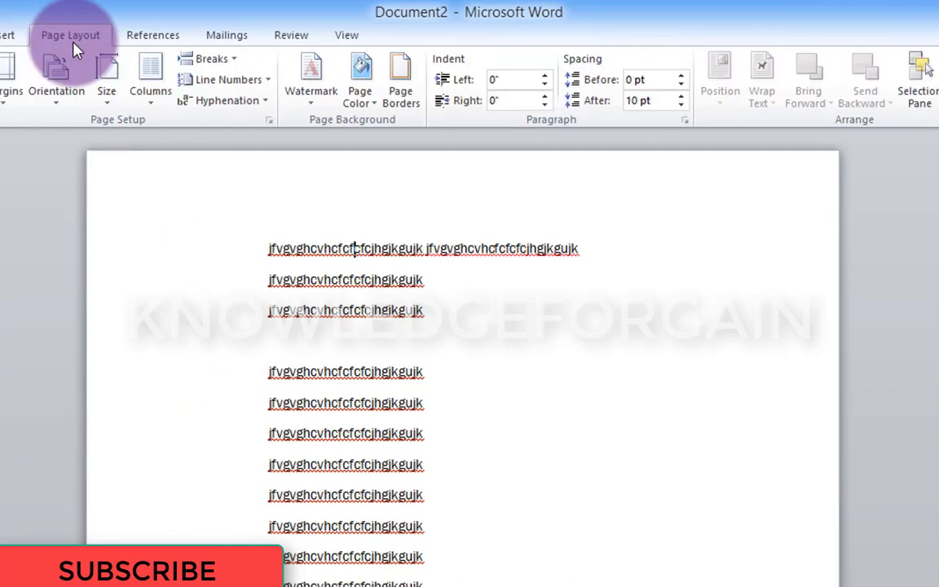
# Try the Two, Three and Left column layouts, settling on the Right preset.
pyautogui.click(147, 90)
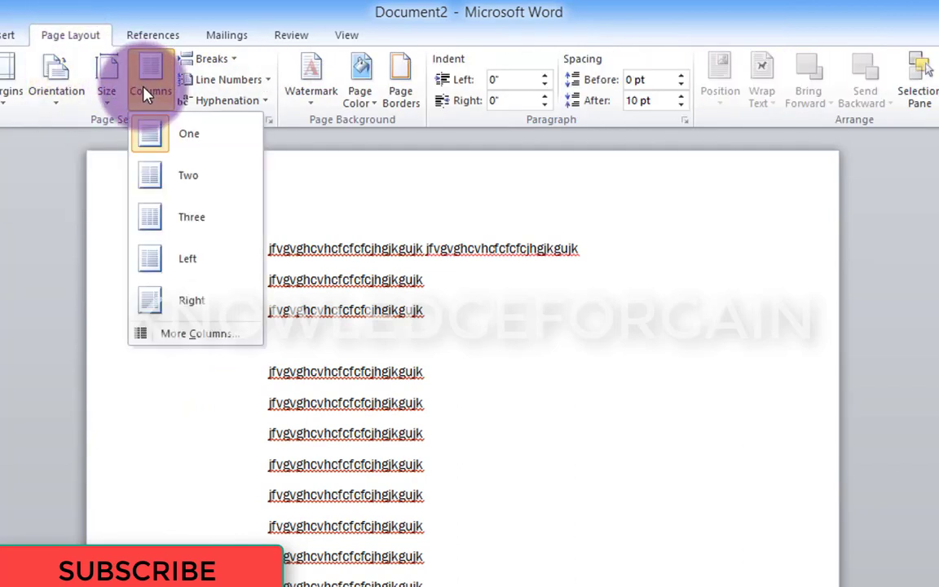
pyautogui.click(167, 187)
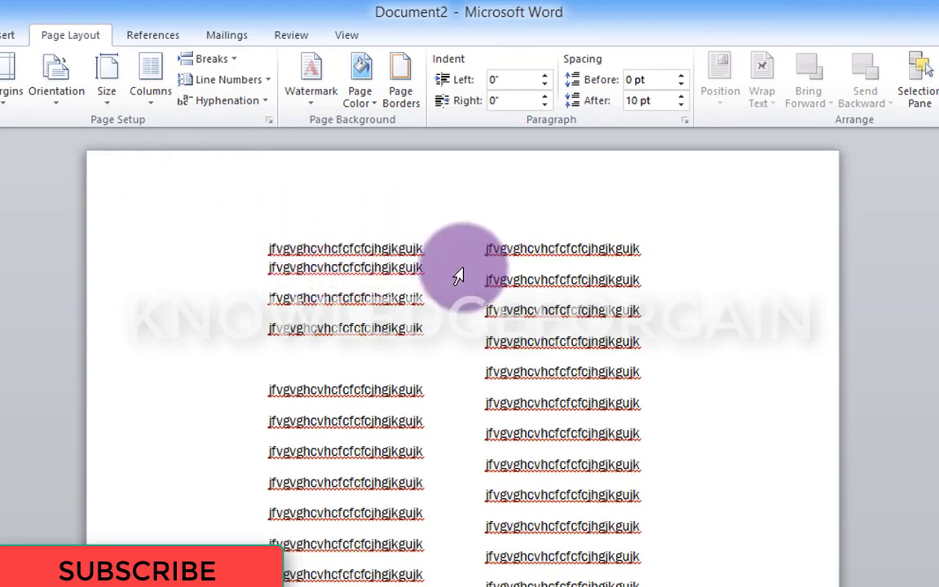
pyautogui.click(169, 100)
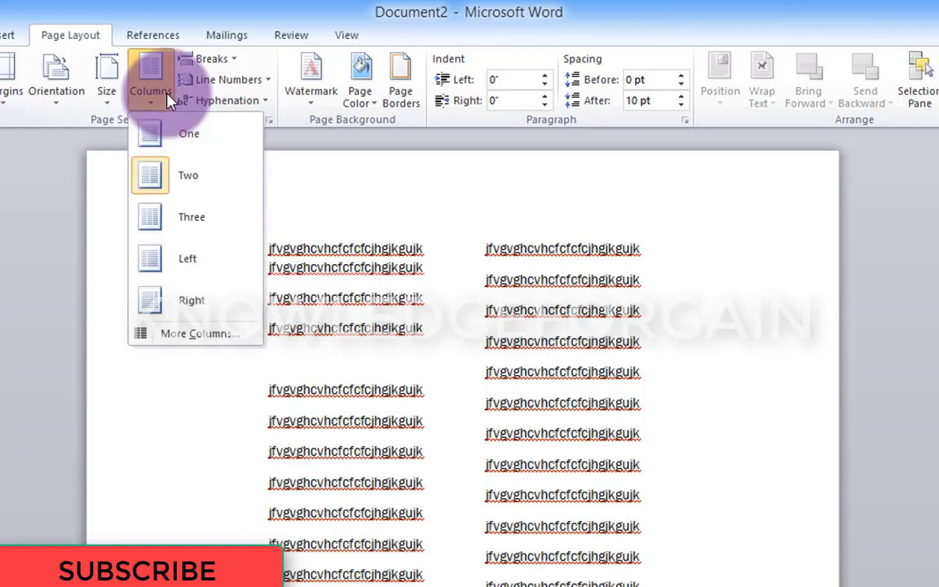
pyautogui.click(167, 218)
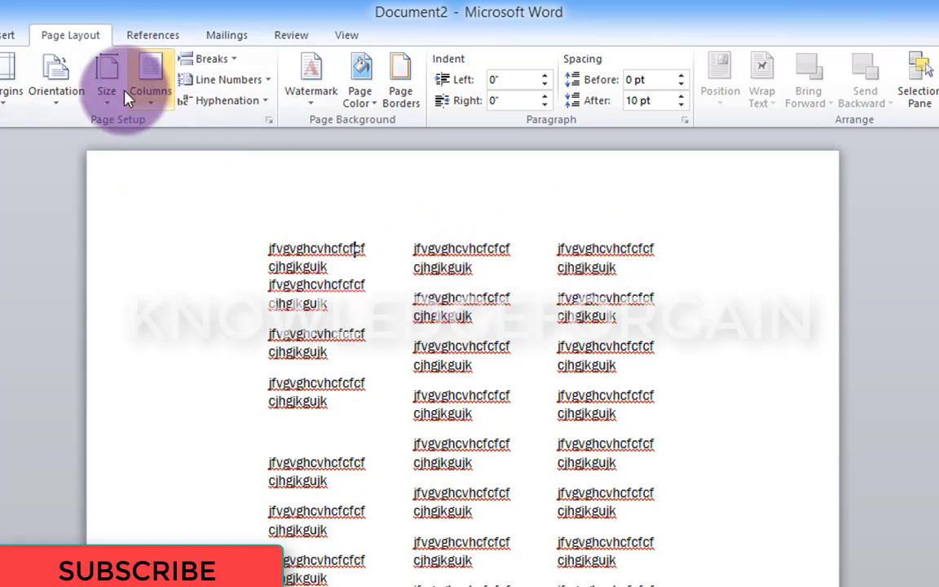
pyautogui.click(145, 91)
pyautogui.click(170, 261)
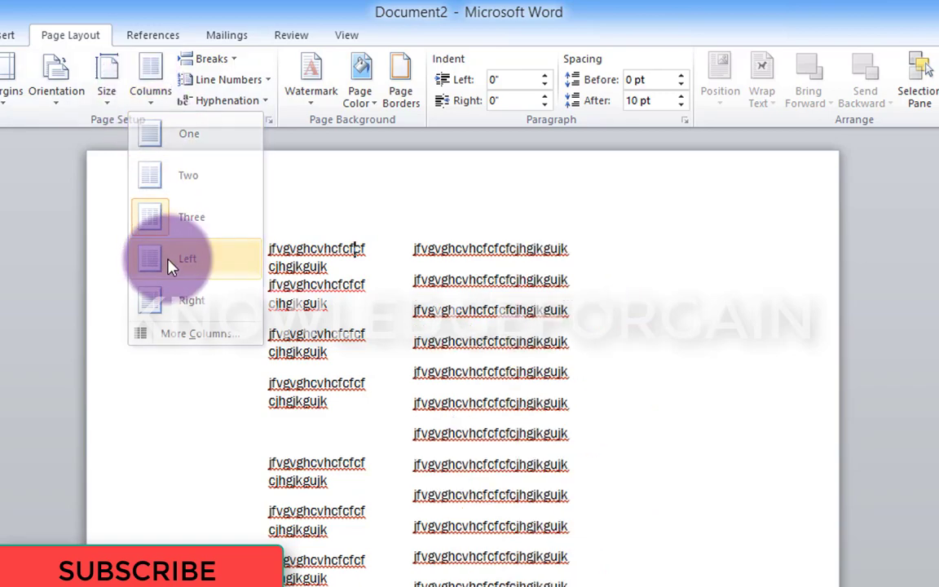
pyautogui.click(152, 96)
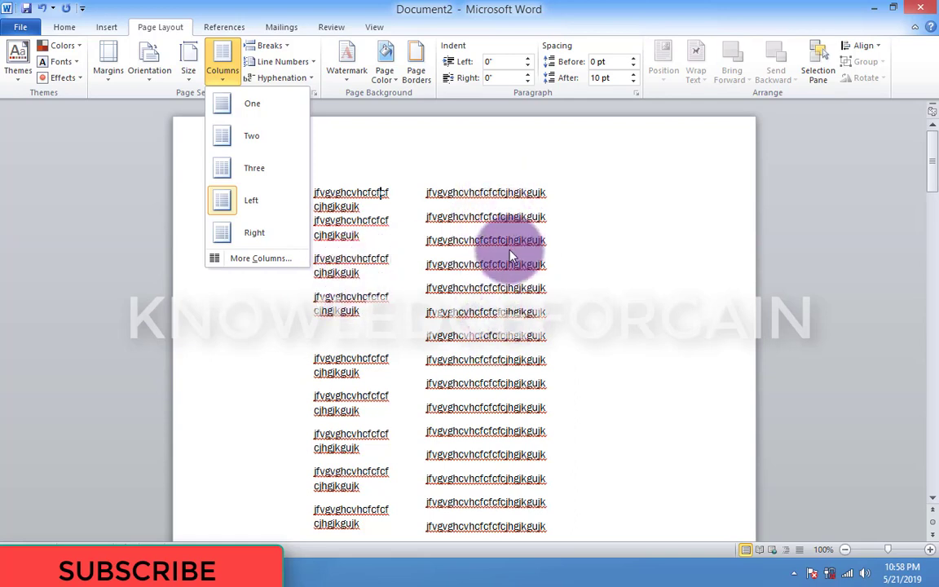
pyautogui.click(237, 243)
pyautogui.click(223, 69)
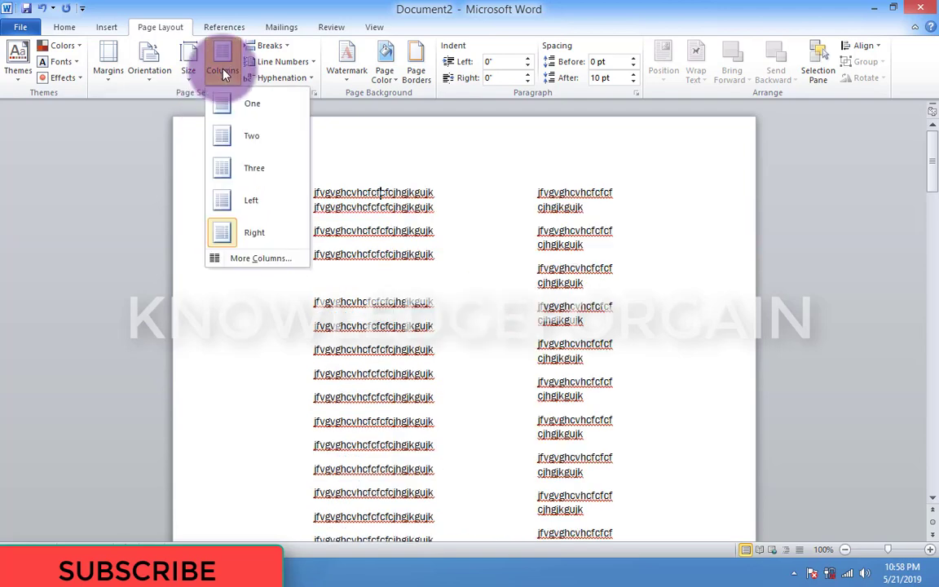
pyautogui.click(259, 260)
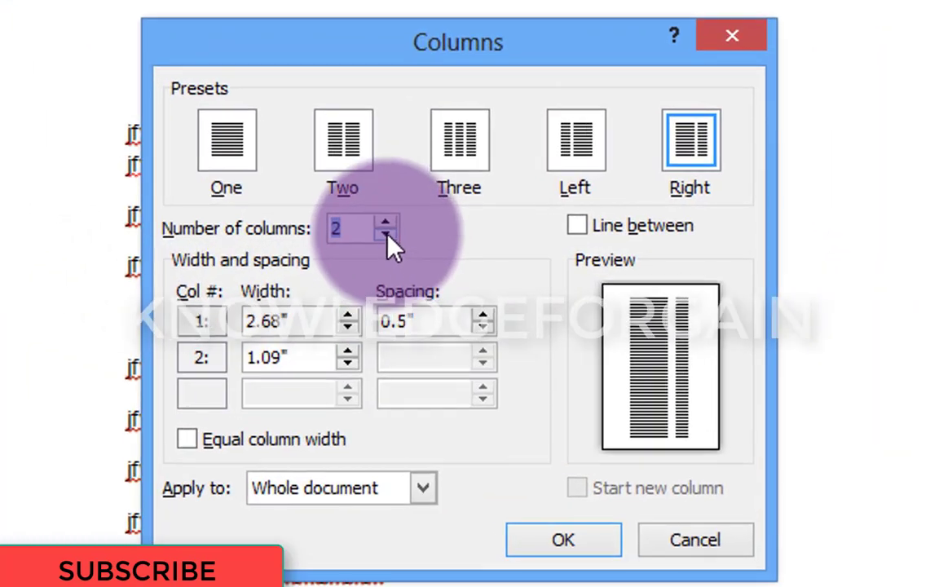
# Raise the column count to 5, apply it, and show the list of page and section breaks.
pyautogui.click(386, 223)
pyautogui.click(386, 222)
pyautogui.click(386, 222)
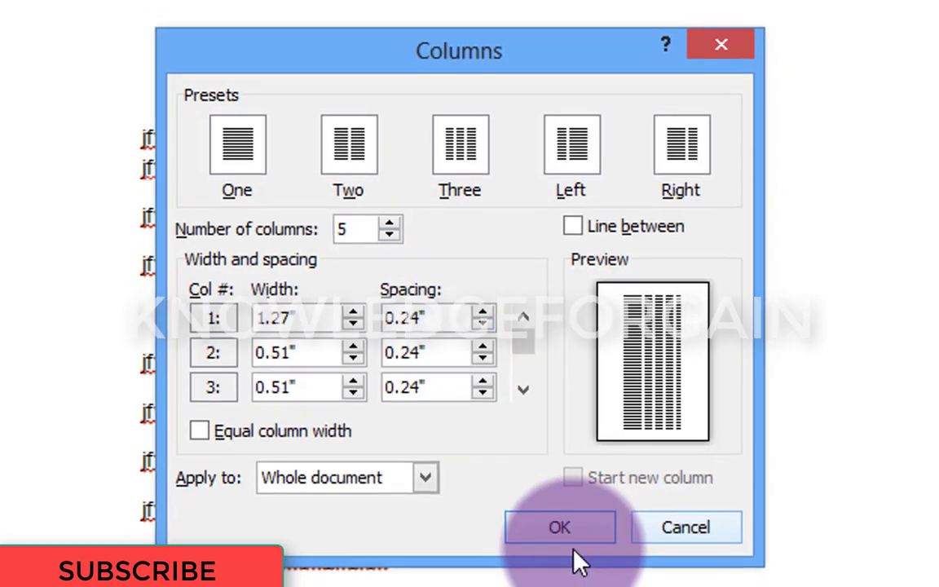
pyautogui.click(571, 545)
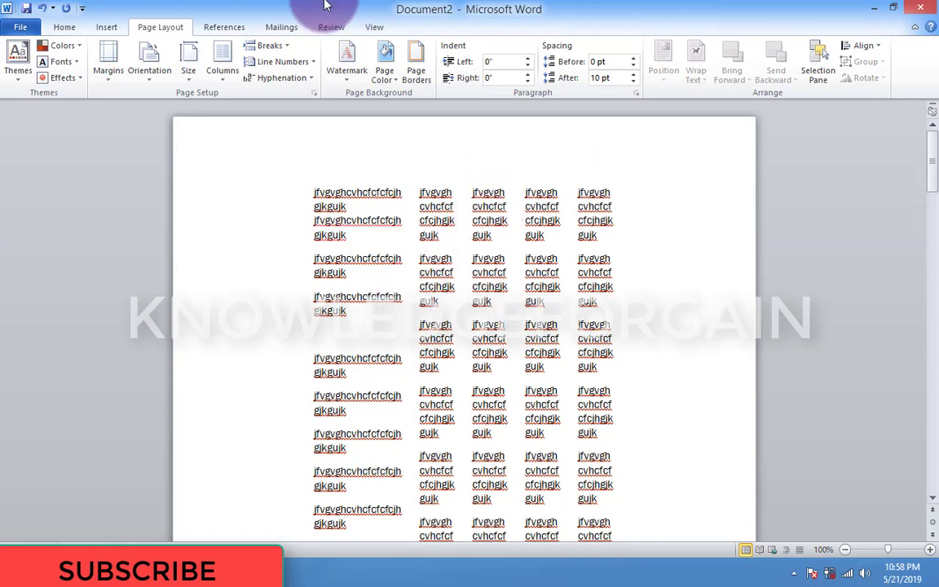
pyautogui.click(282, 47)
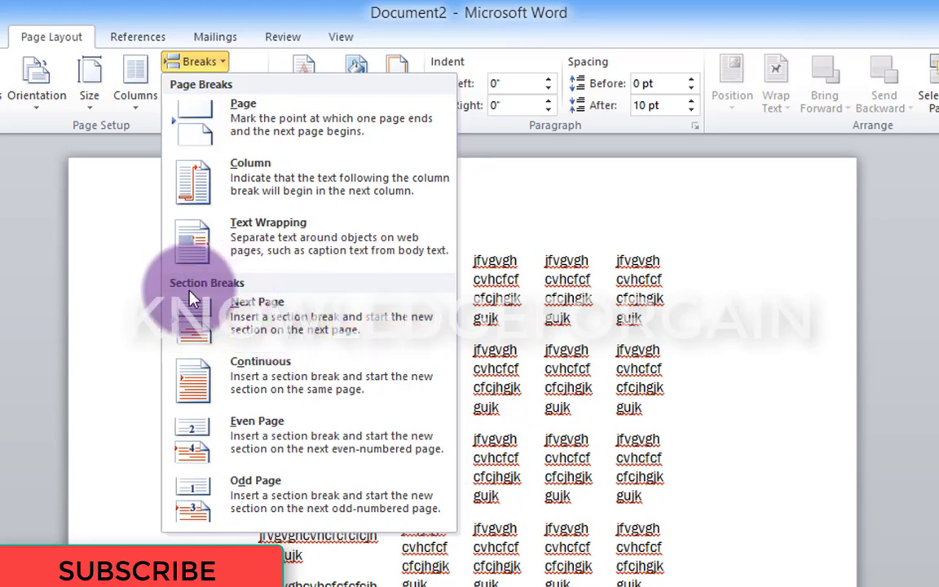
# Insert a continuous section break ahead of the multi-column filler text.
pyautogui.click(261, 379)
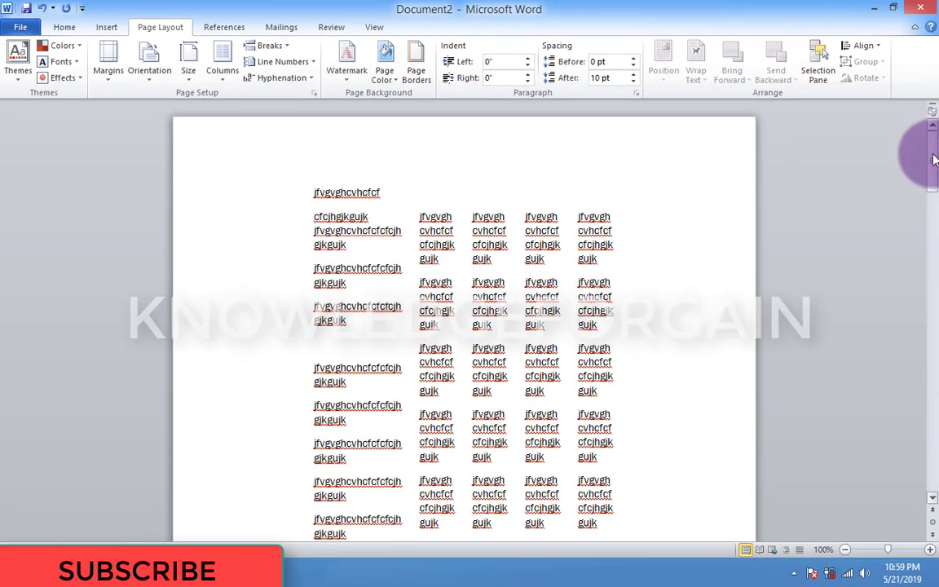
pyautogui.moveTo(935, 155)
pyautogui.mouseDown()
pyautogui.moveTo(935, 218)
pyautogui.moveTo(934, 137)
pyautogui.mouseUp()
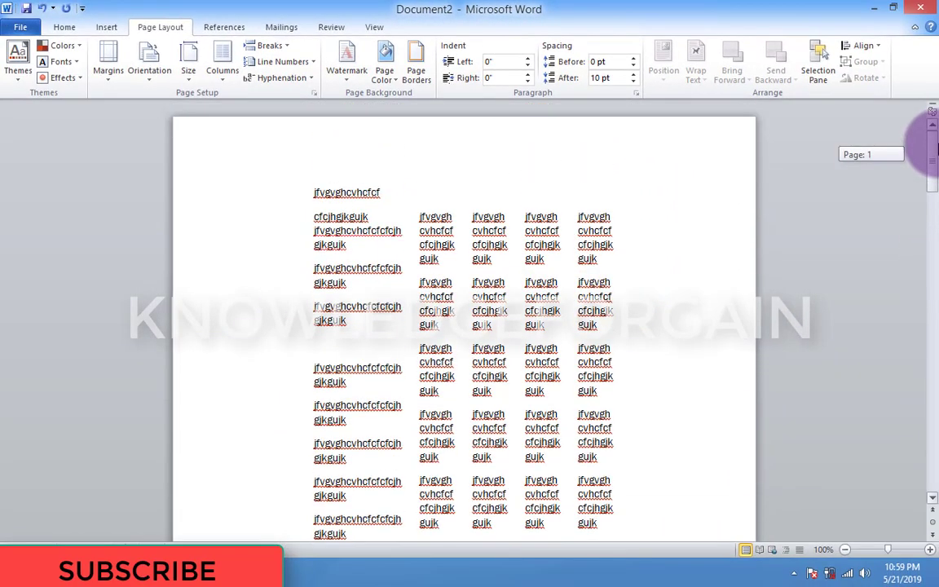
pyautogui.click(222, 70)
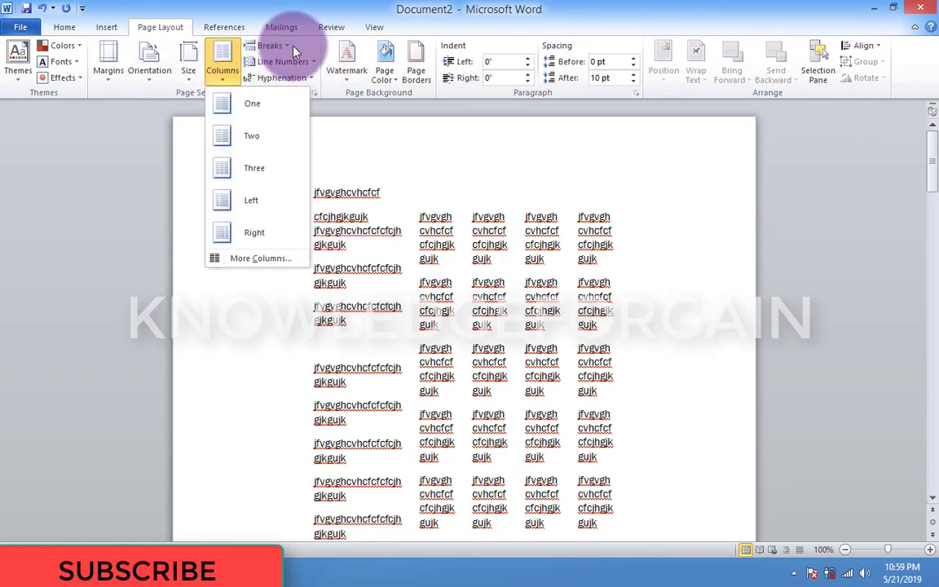
pyautogui.click(269, 46)
pyautogui.click(269, 46)
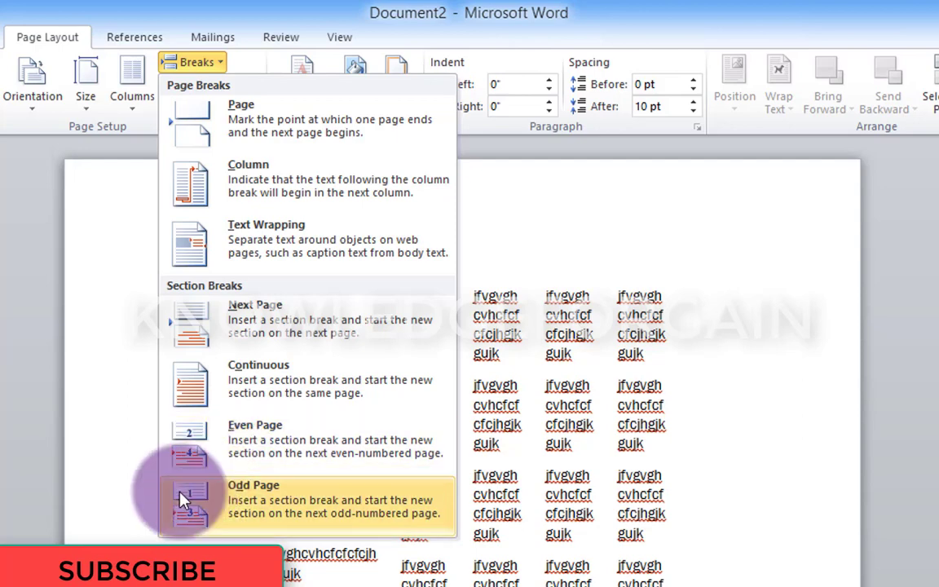
pyautogui.click(119, 487)
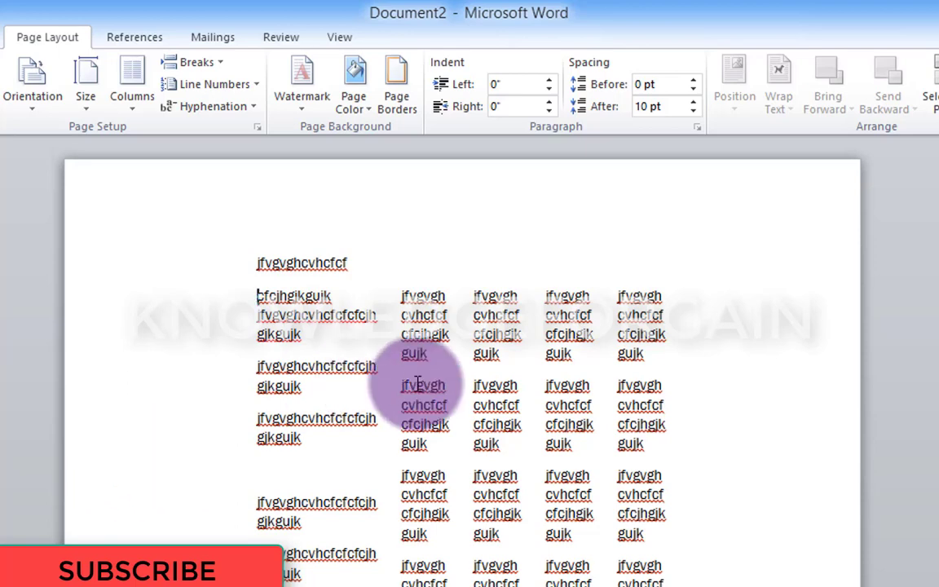
# Reflow the filler text from five columns into one, then into two equal columns.
pyautogui.click(176, 62)
pyautogui.click(134, 83)
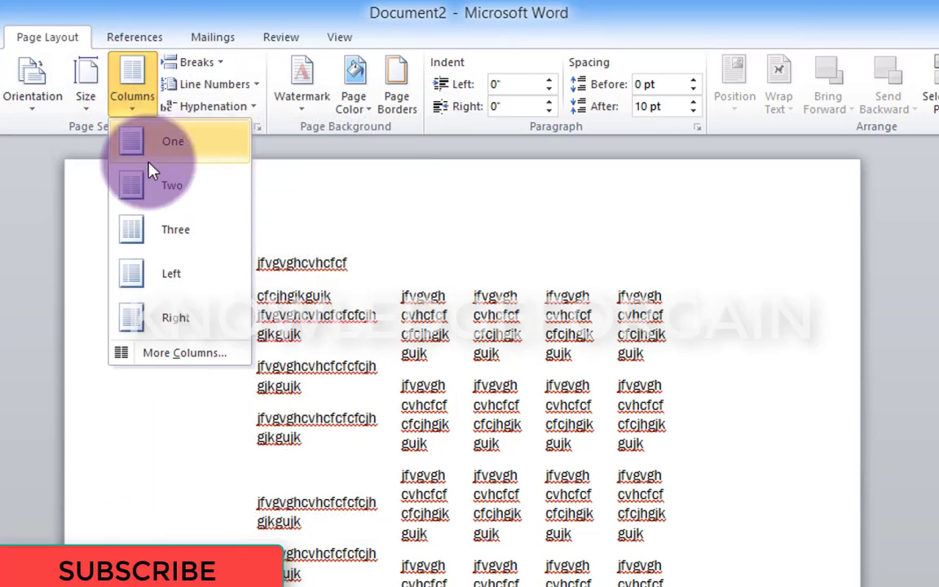
pyautogui.click(155, 154)
pyautogui.click(137, 102)
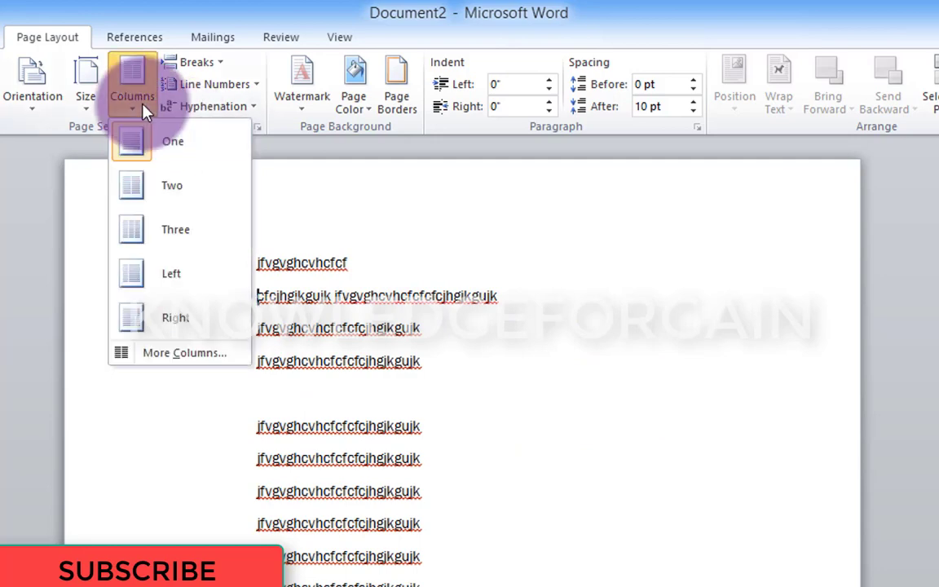
pyautogui.click(140, 183)
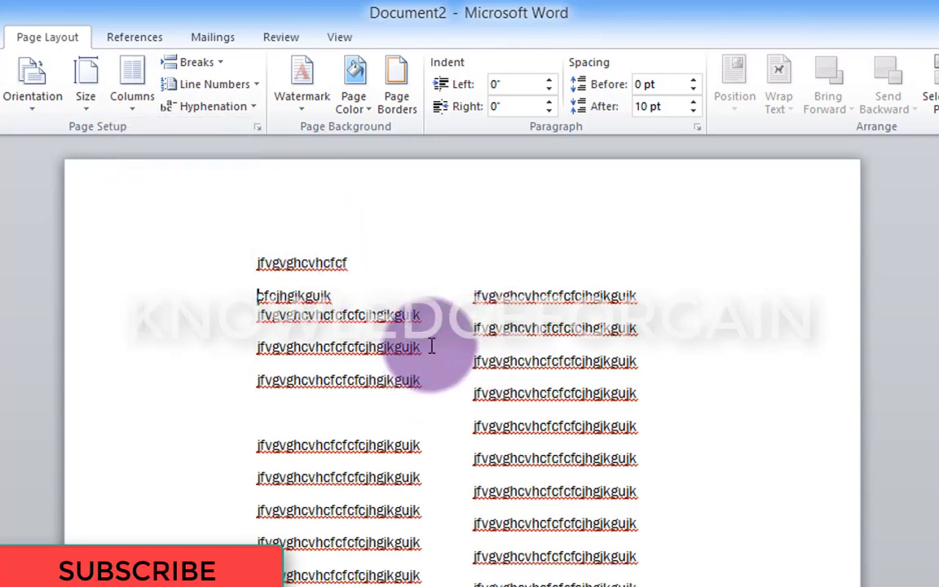
# Add continuous line numbers in the left margin beside the filler text.
pyautogui.click(208, 86)
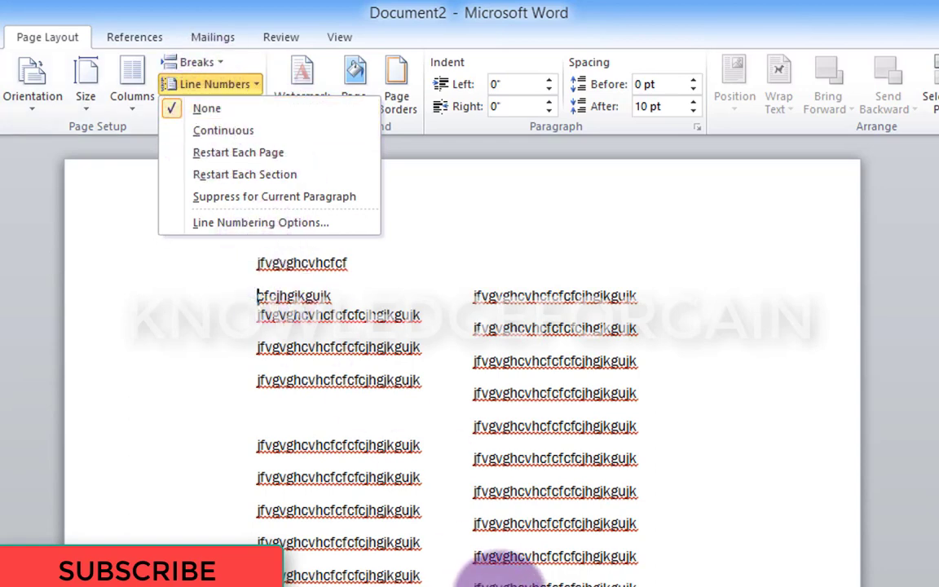
pyautogui.click(186, 124)
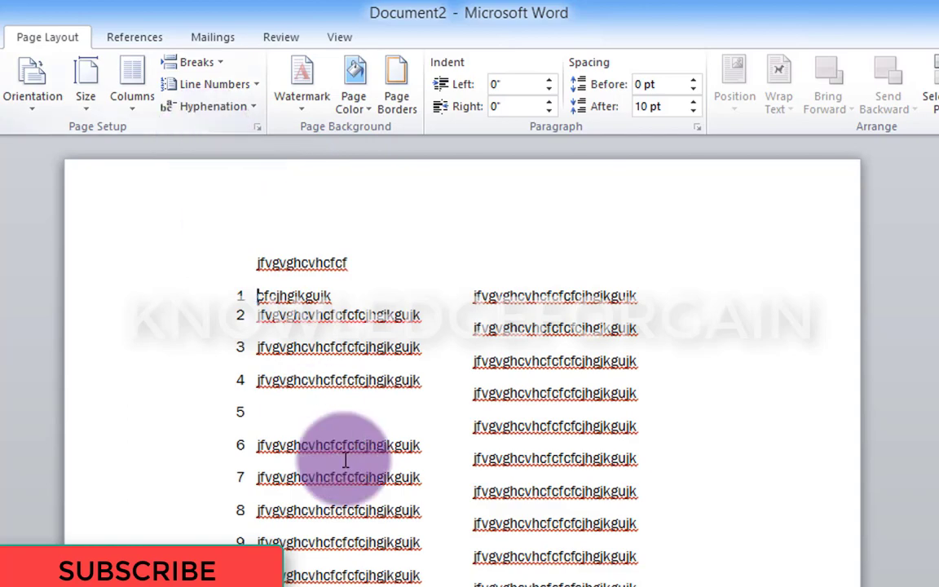
pyautogui.scroll(-15, 346, 461)
pyautogui.scroll(-10, 348, 469)
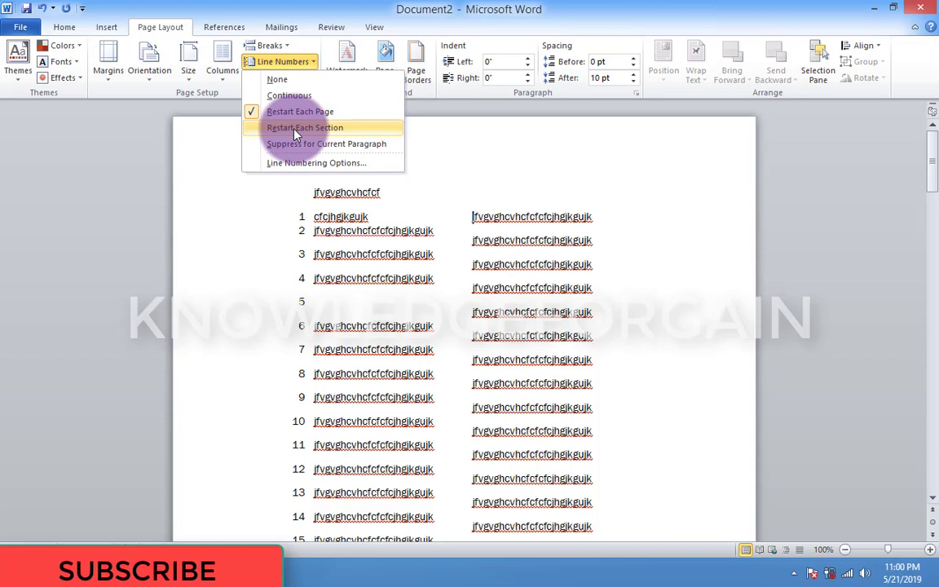
pyautogui.click(296, 131)
pyautogui.click(290, 66)
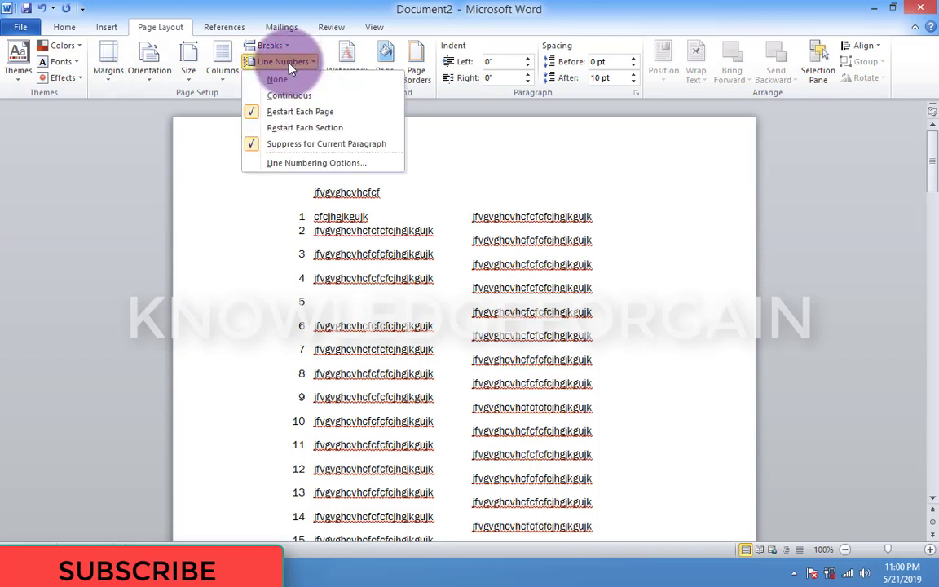
# In Page Setup's Layout tab, set the header to 0.8" with top alignment, applied from this point forward.
pyautogui.click(287, 165)
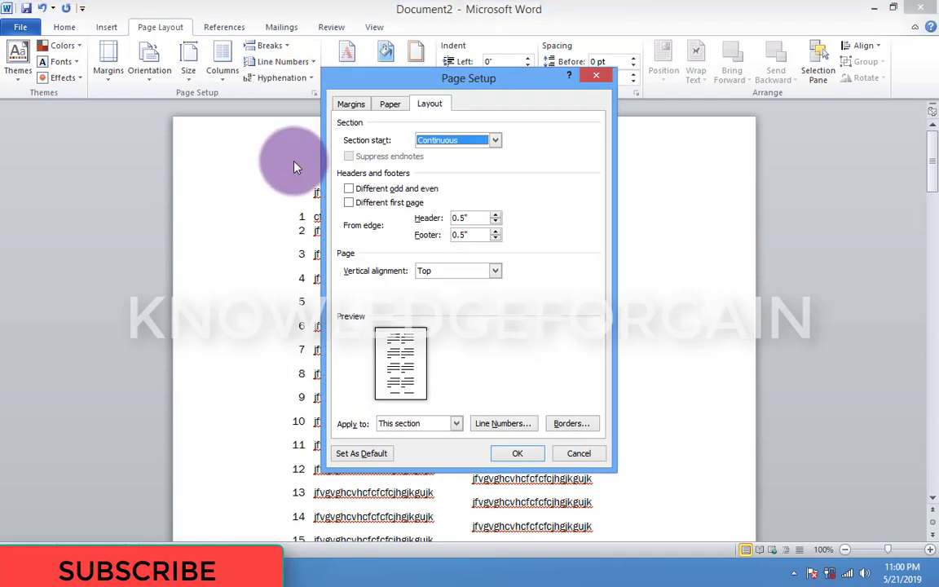
pyautogui.click(461, 235)
pyautogui.click(496, 218)
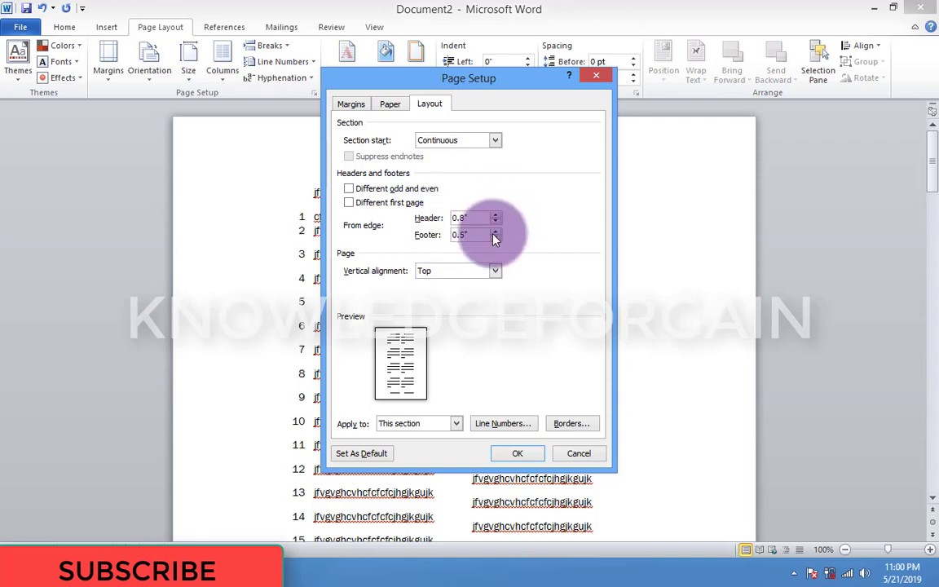
pyautogui.click(495, 270)
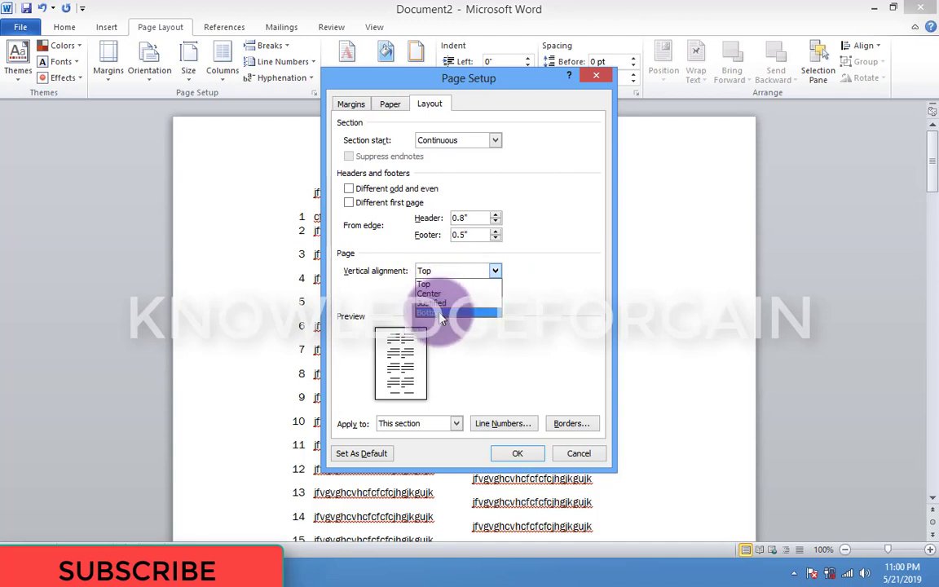
pyautogui.click(457, 424)
pyautogui.click(457, 425)
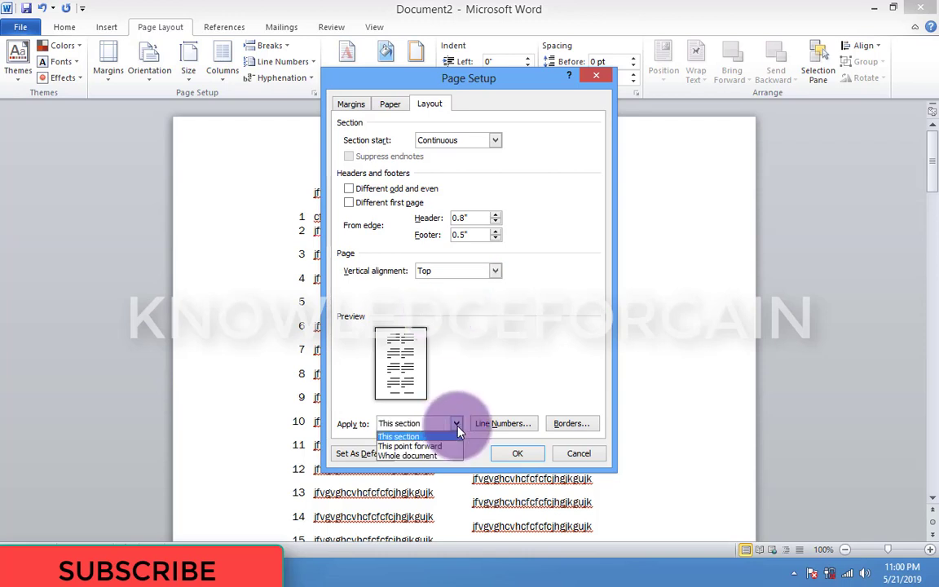
pyautogui.click(443, 447)
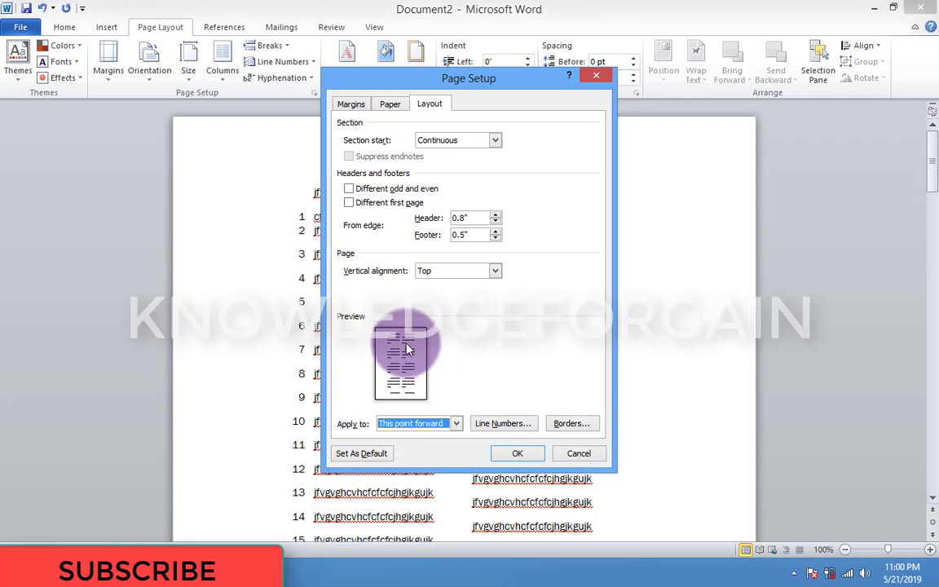
pyautogui.click(495, 140)
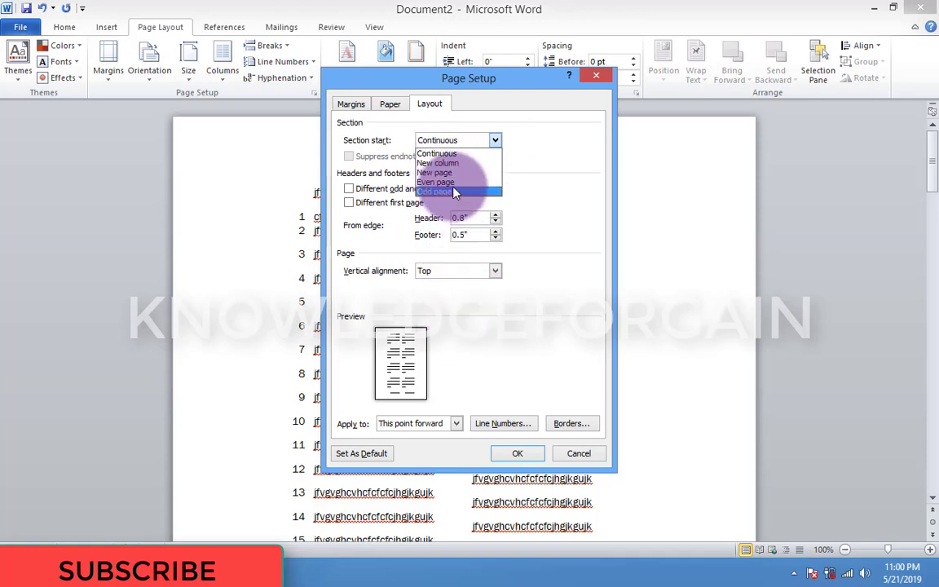
# Apply a dashed-line border around the page.
pyautogui.click(580, 424)
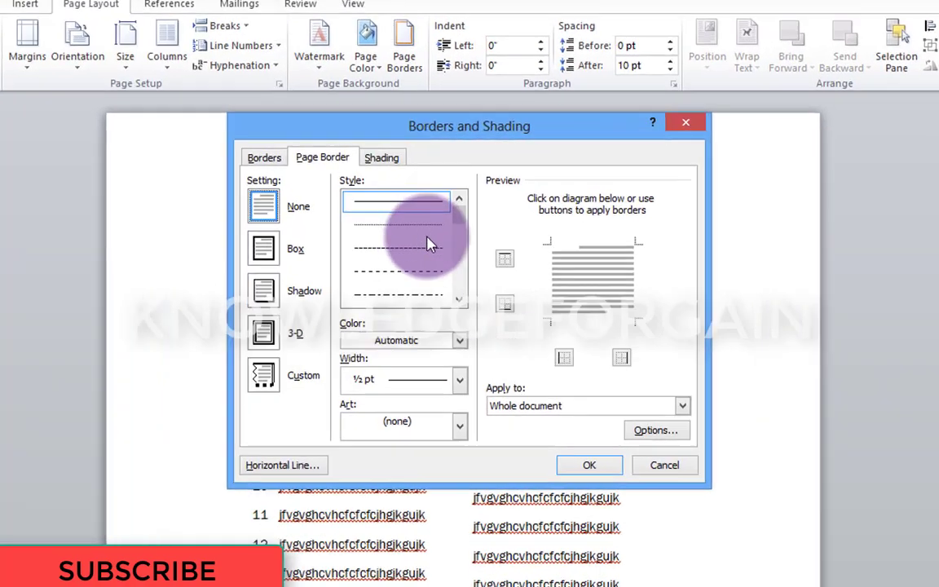
pyautogui.click(437, 227)
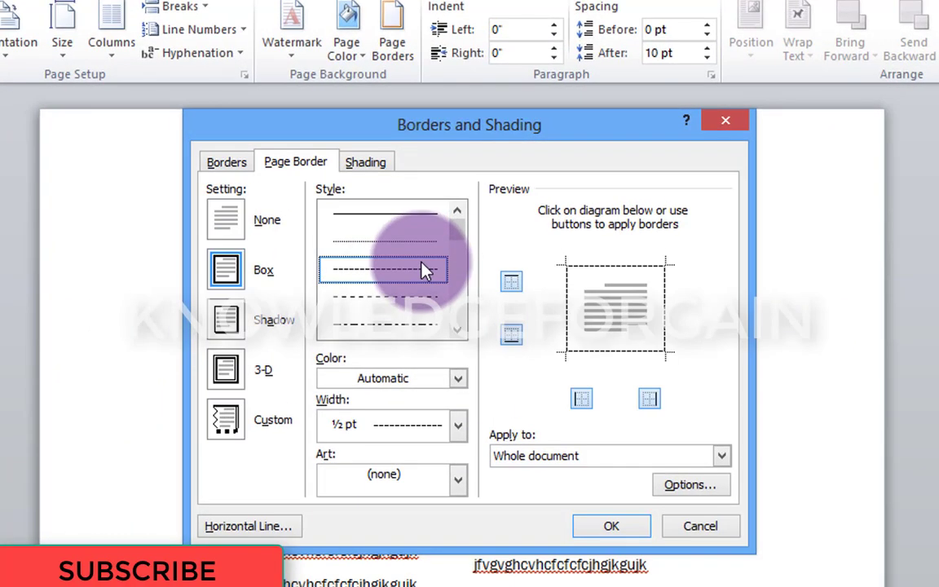
pyautogui.click(611, 526)
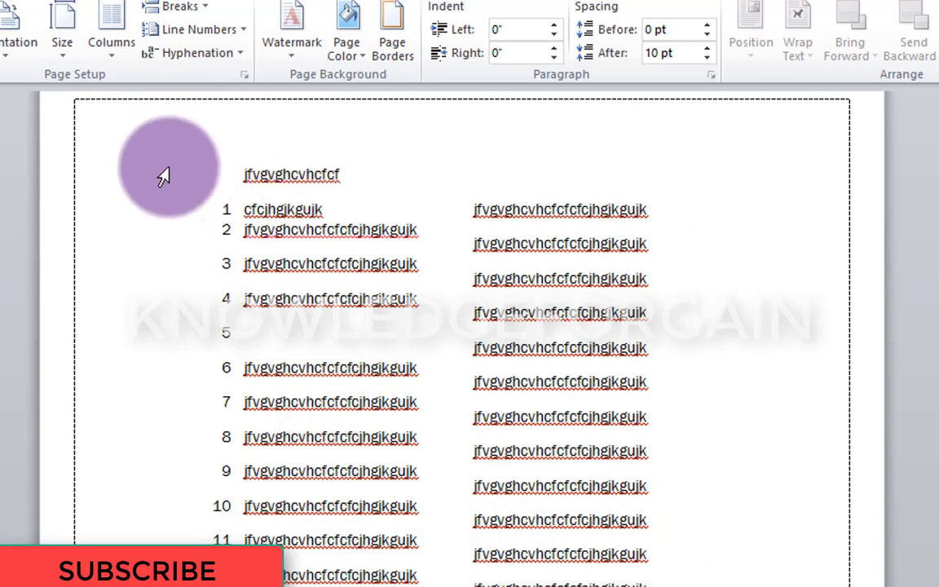
# Try the None, Box, Shadow and 3-D page border settings, then pick a thick double-line style.
pyautogui.click(195, 30)
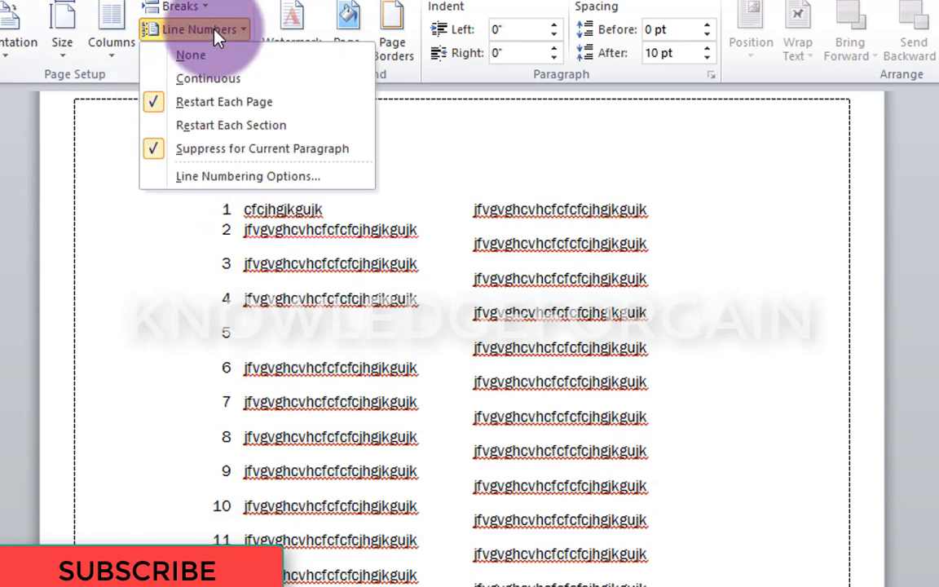
pyautogui.click(246, 188)
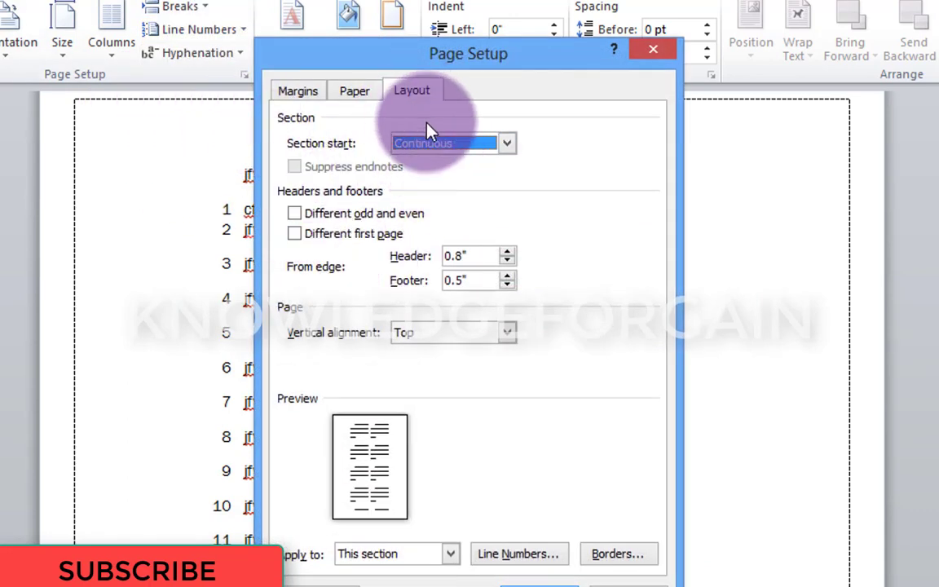
pyautogui.click(612, 554)
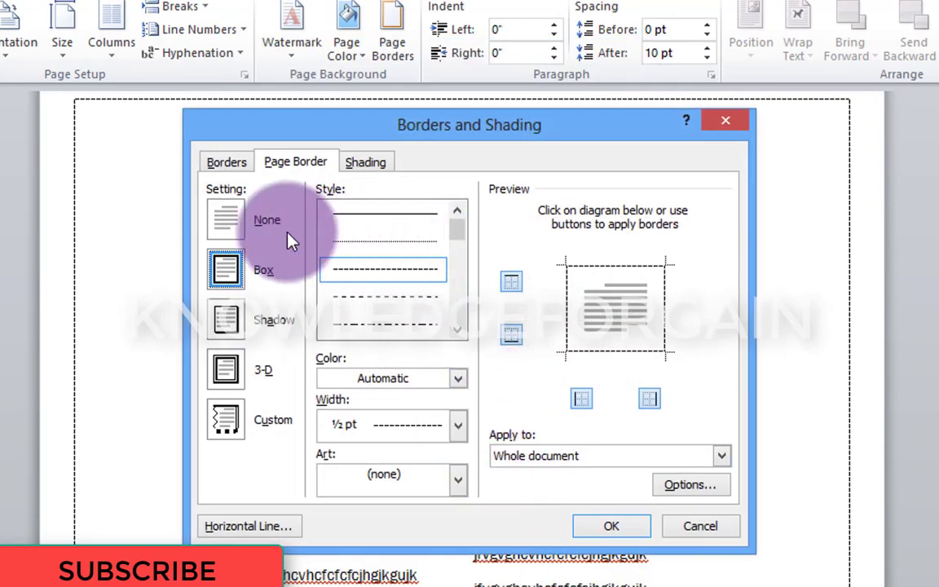
pyautogui.click(236, 221)
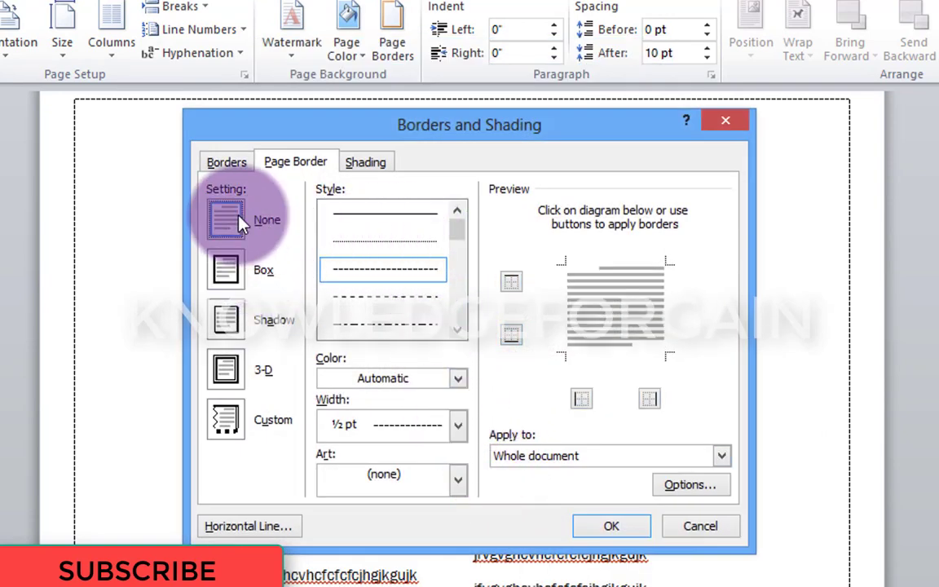
pyautogui.click(238, 274)
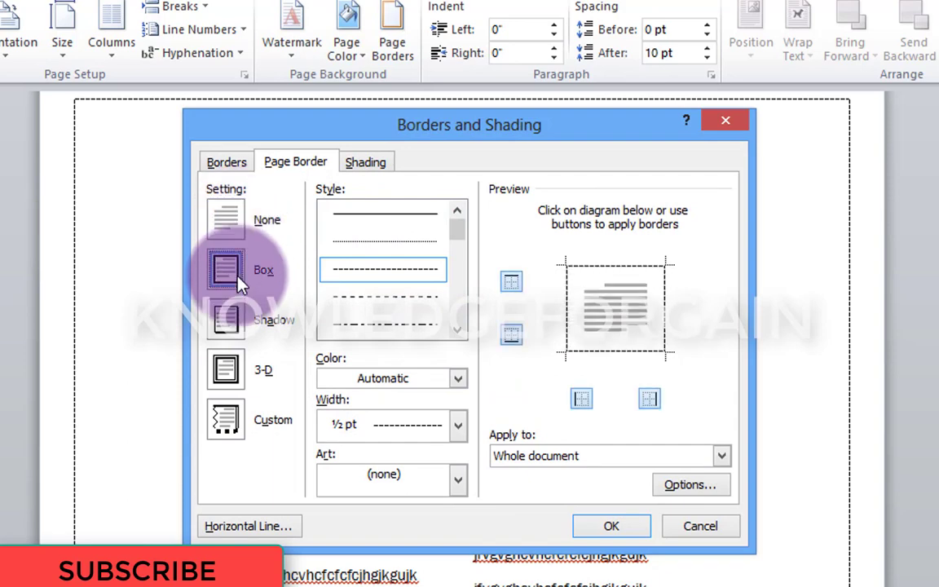
pyautogui.click(231, 341)
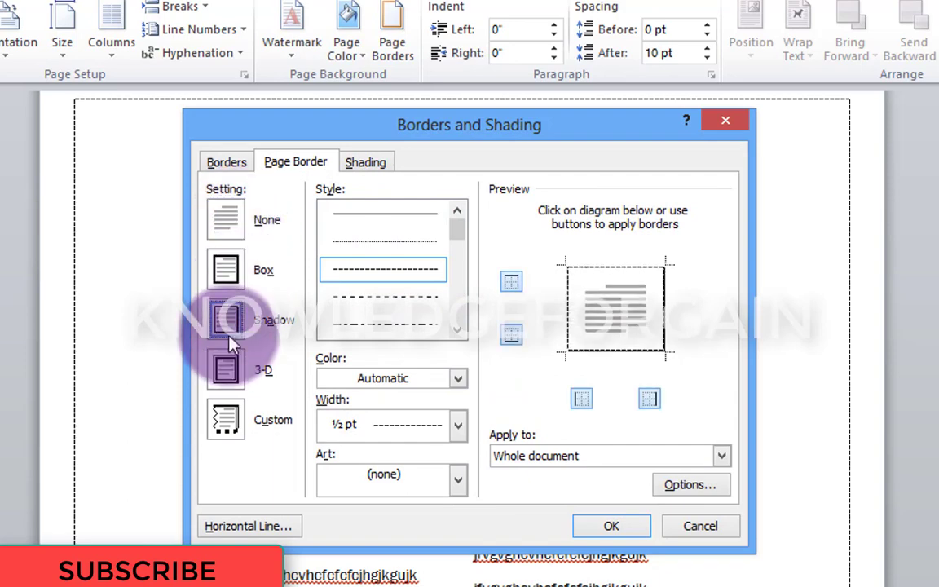
pyautogui.click(229, 368)
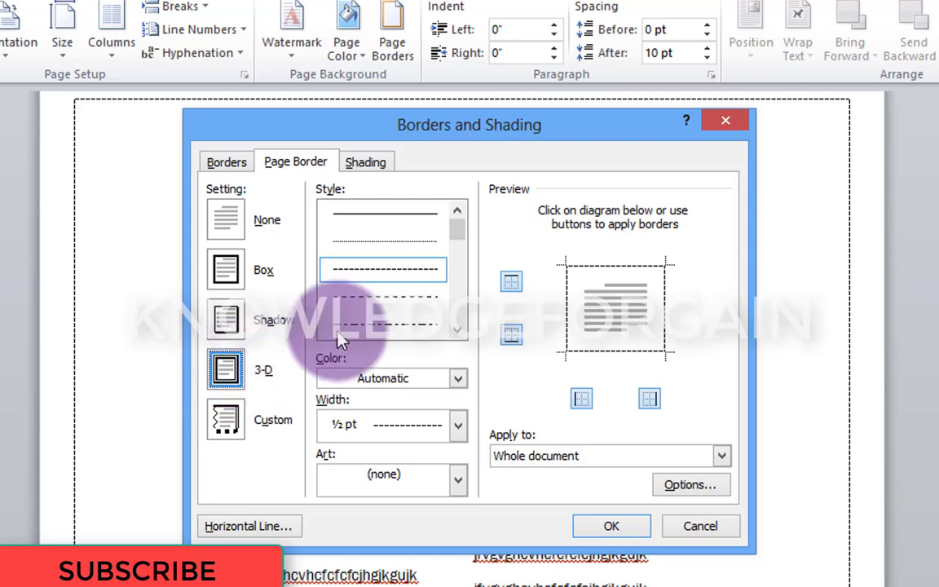
pyautogui.moveTo(454, 236); pyautogui.dragTo(456, 281)
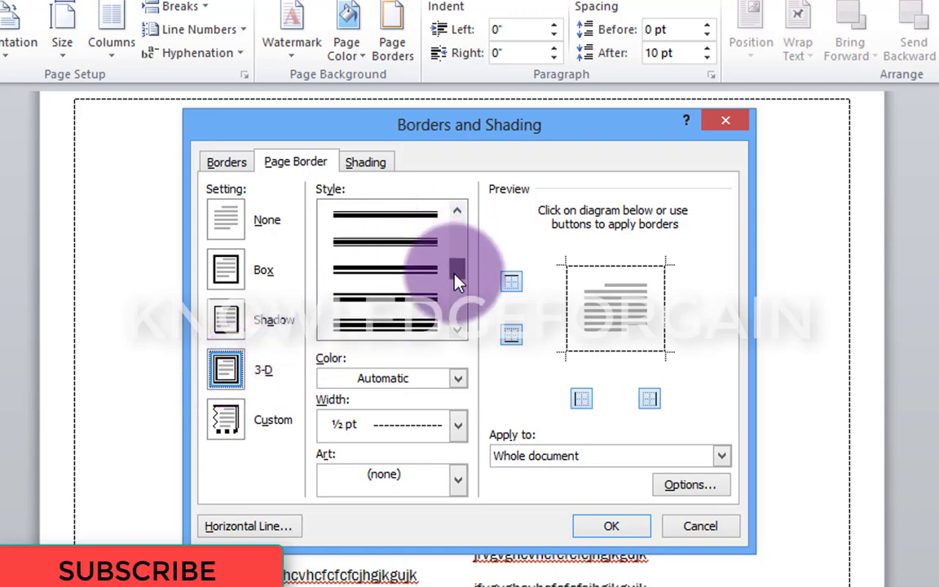
pyautogui.click(412, 257)
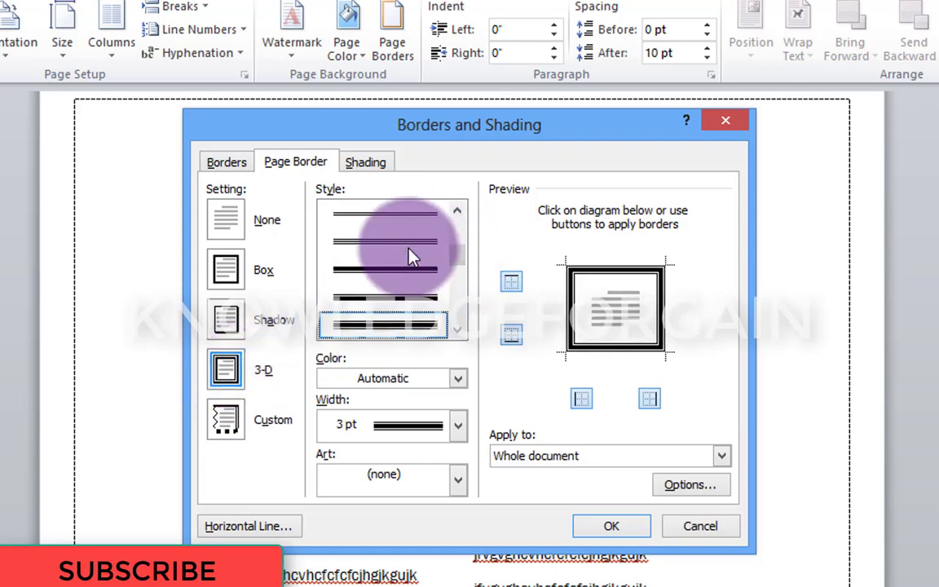
# Make the page border red and 4½ pt wide.
pyautogui.click(460, 380)
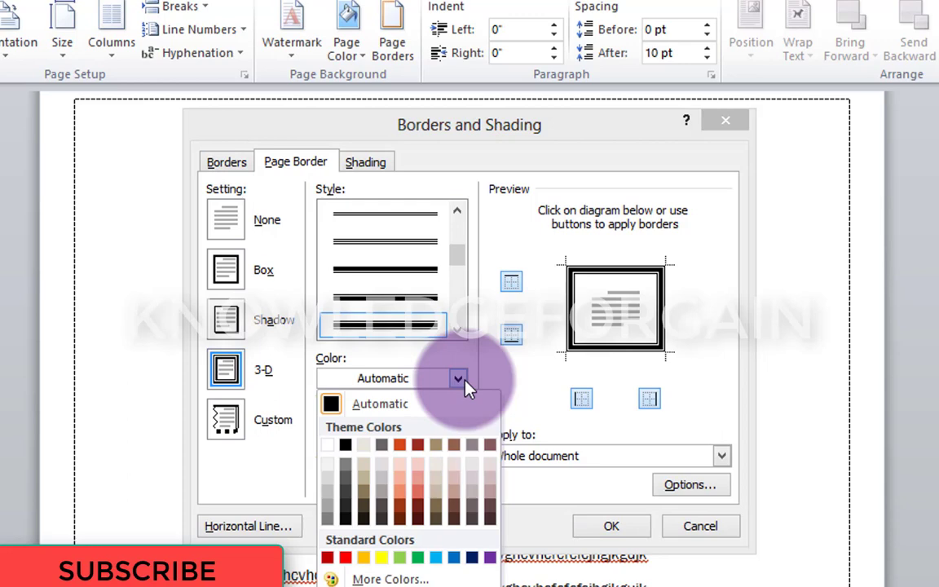
pyautogui.click(403, 447)
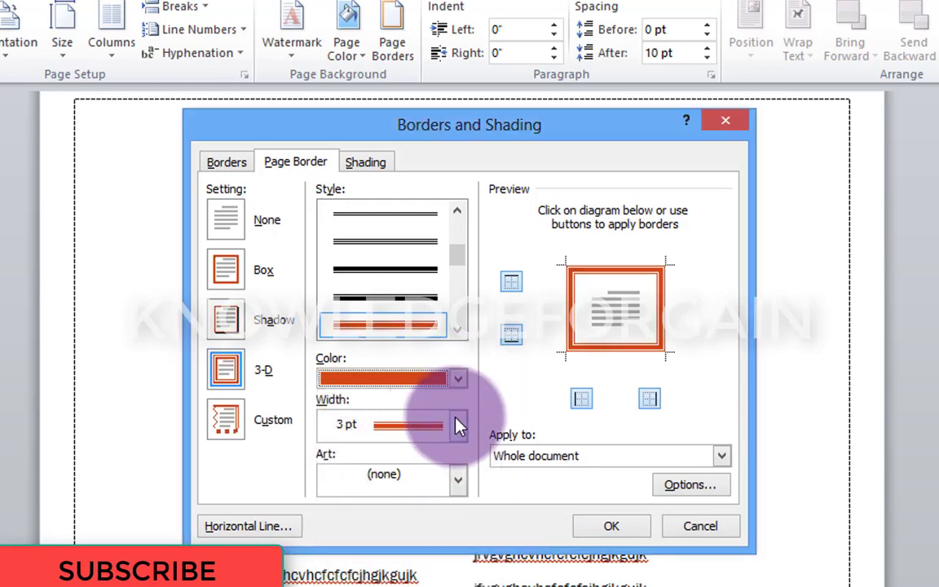
pyautogui.click(461, 426)
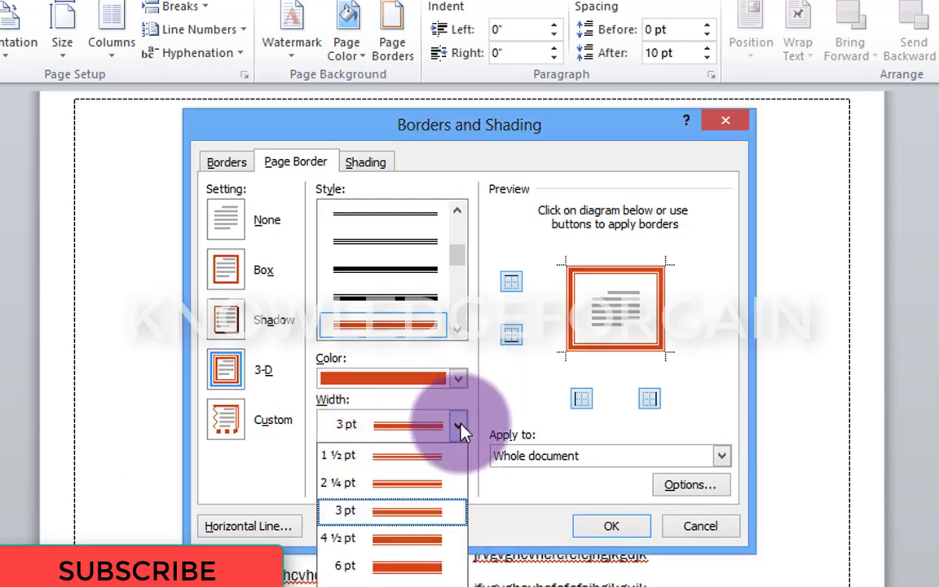
pyautogui.click(398, 538)
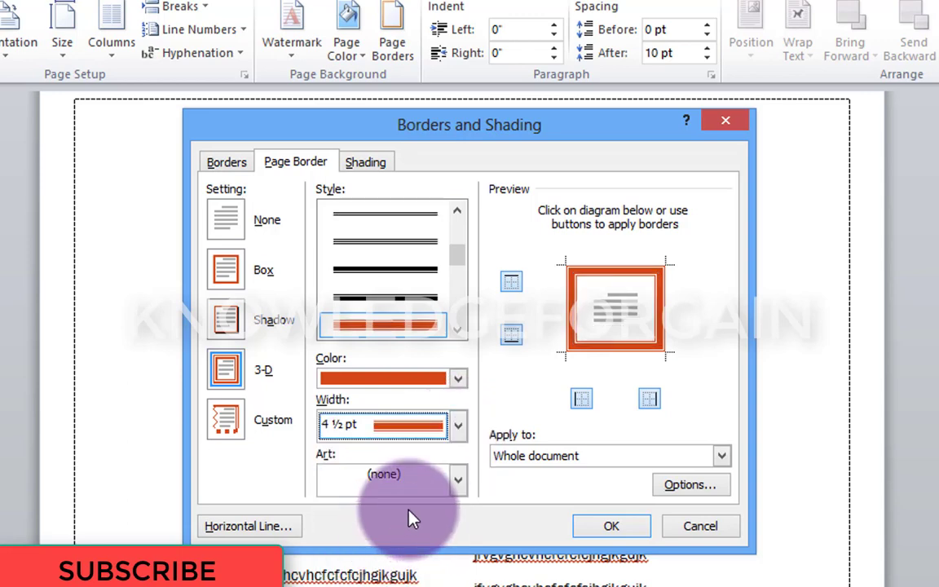
# Choose the cake-slice art for the page border instead of the apple art.
pyautogui.click(459, 483)
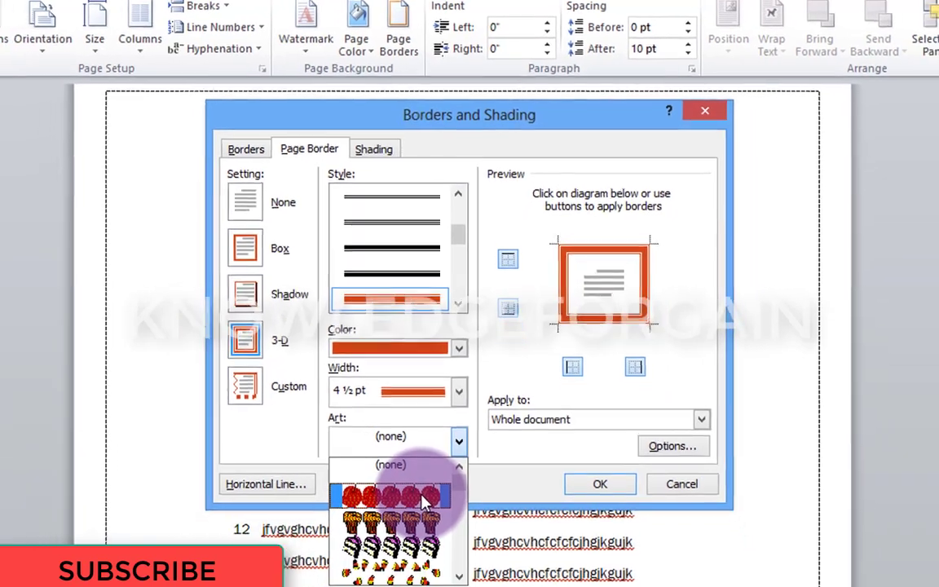
pyautogui.click(425, 497)
pyautogui.click(459, 441)
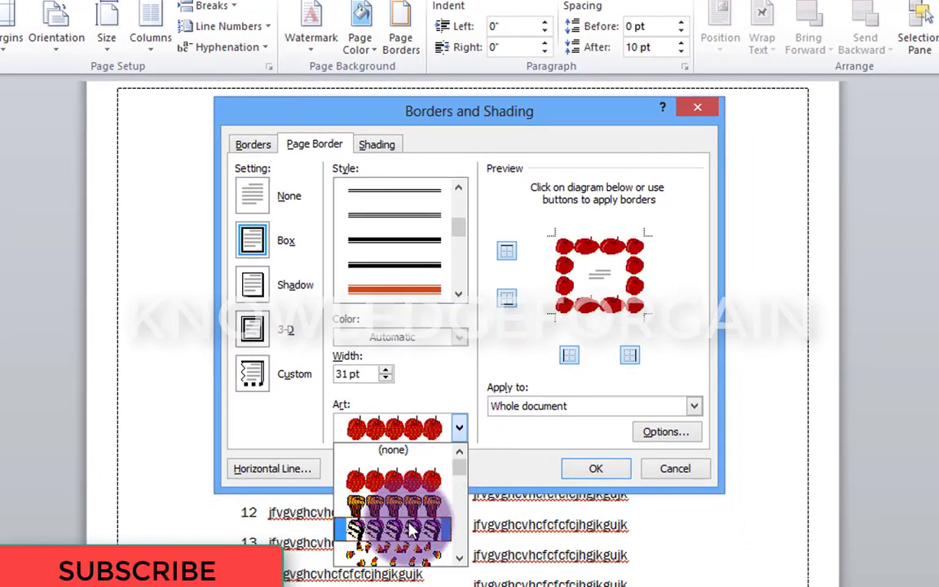
pyautogui.click(412, 530)
pyautogui.click(460, 429)
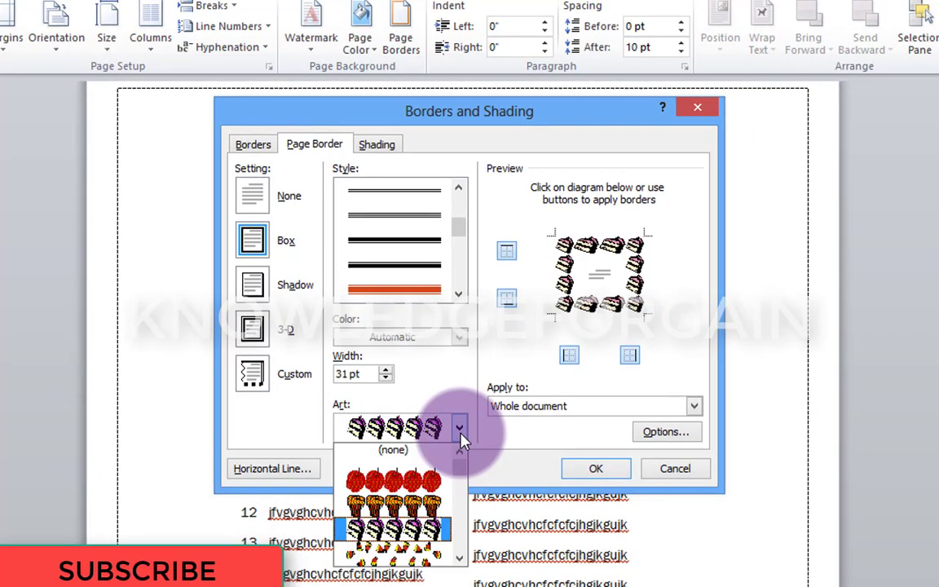
pyautogui.click(391, 530)
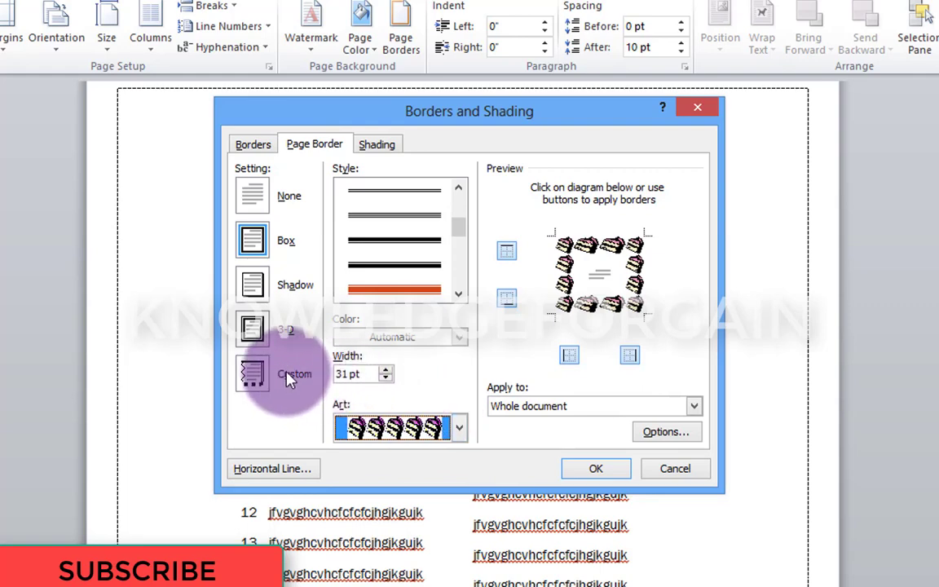
# Set the border to Custom and apply it to the whole document.
pyautogui.click(252, 376)
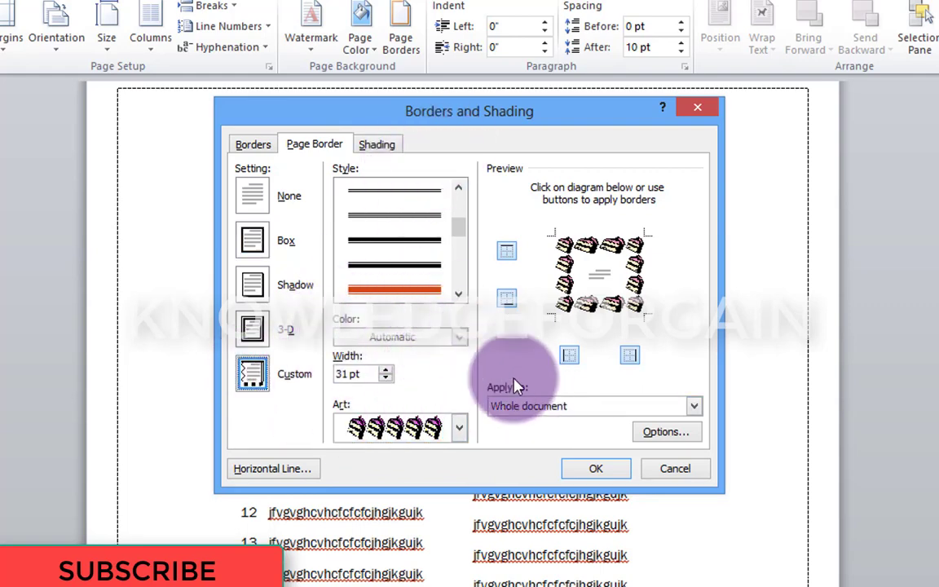
pyautogui.click(691, 406)
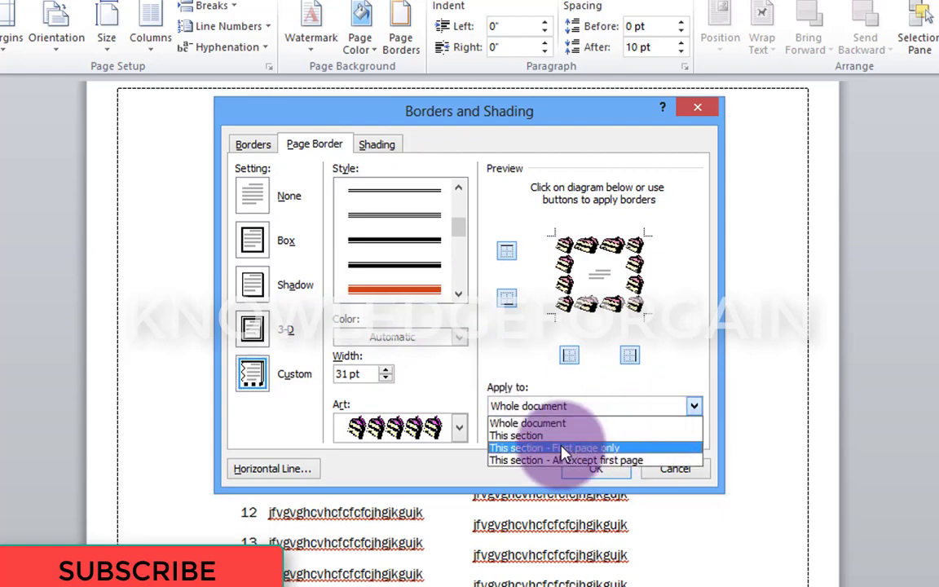
pyautogui.click(597, 377)
pyautogui.click(595, 468)
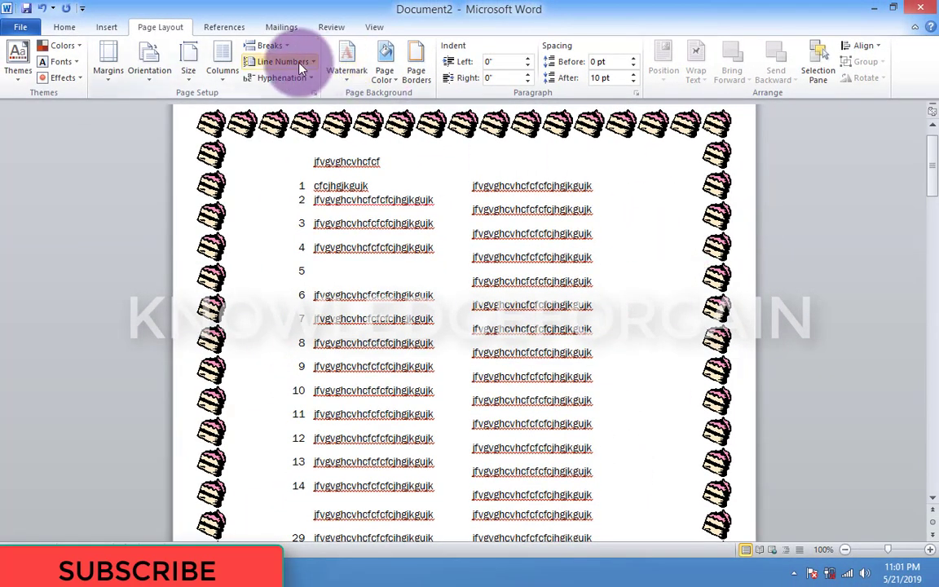
pyautogui.click(278, 61)
pyautogui.click(318, 163)
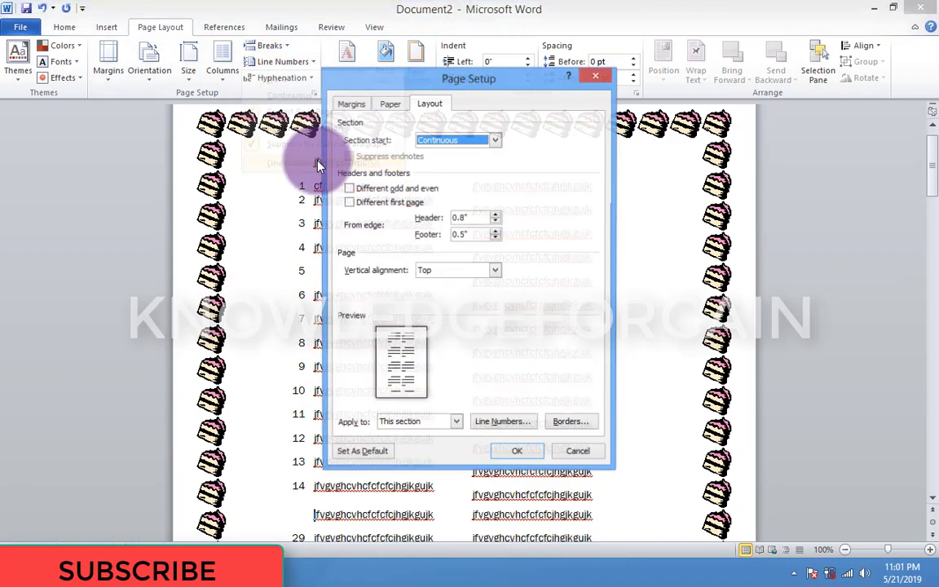
pyautogui.click(489, 425)
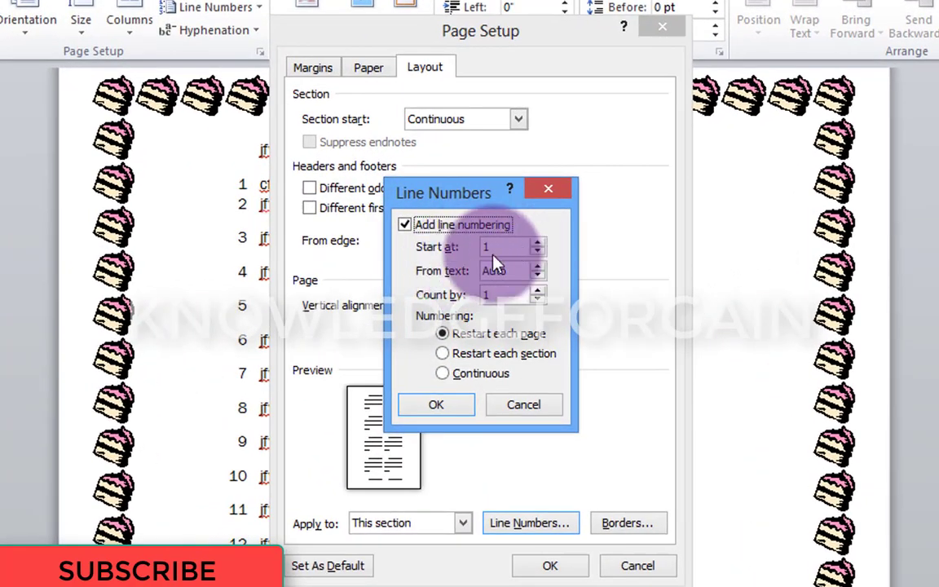
pyautogui.doubleClick(489, 247)
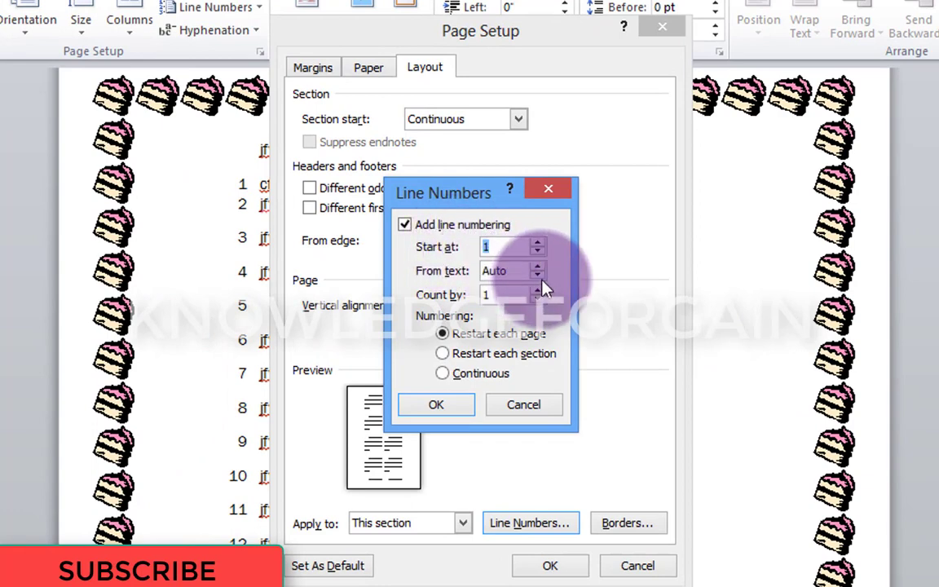
pyautogui.click(503, 273)
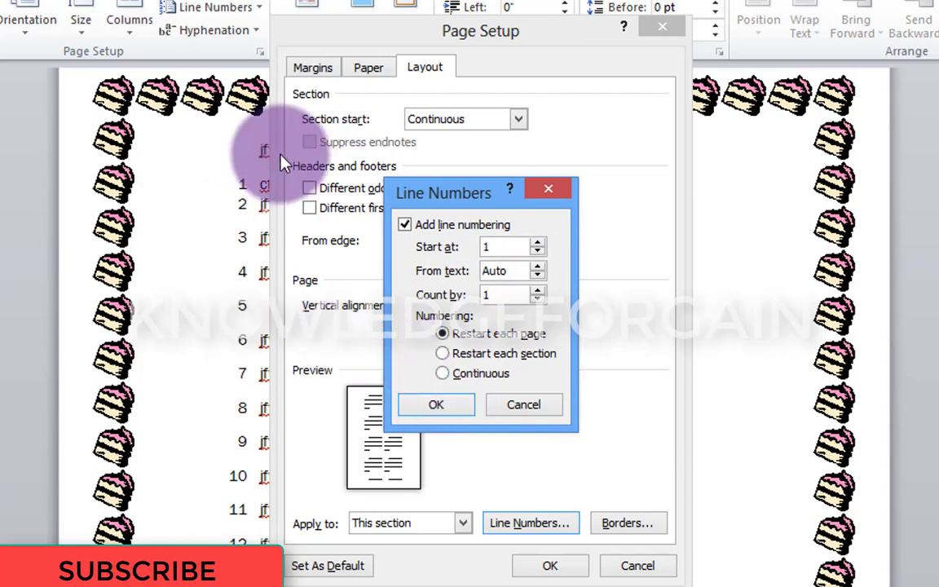
pyautogui.click(436, 405)
pyautogui.click(551, 566)
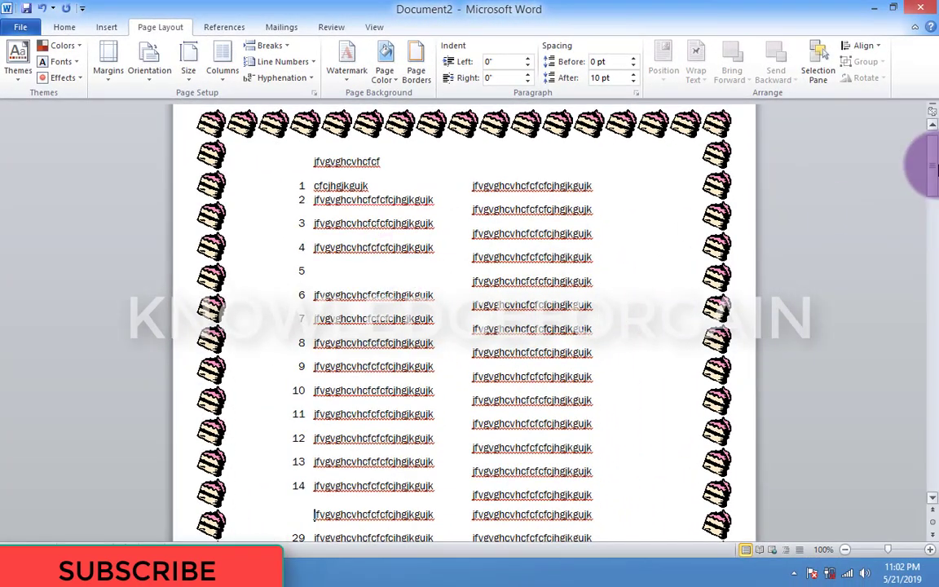
pyautogui.moveTo(928, 163)
pyautogui.mouseDown()
pyautogui.moveTo(934, 181)
pyautogui.moveTo(936, 166)
pyautogui.mouseUp()
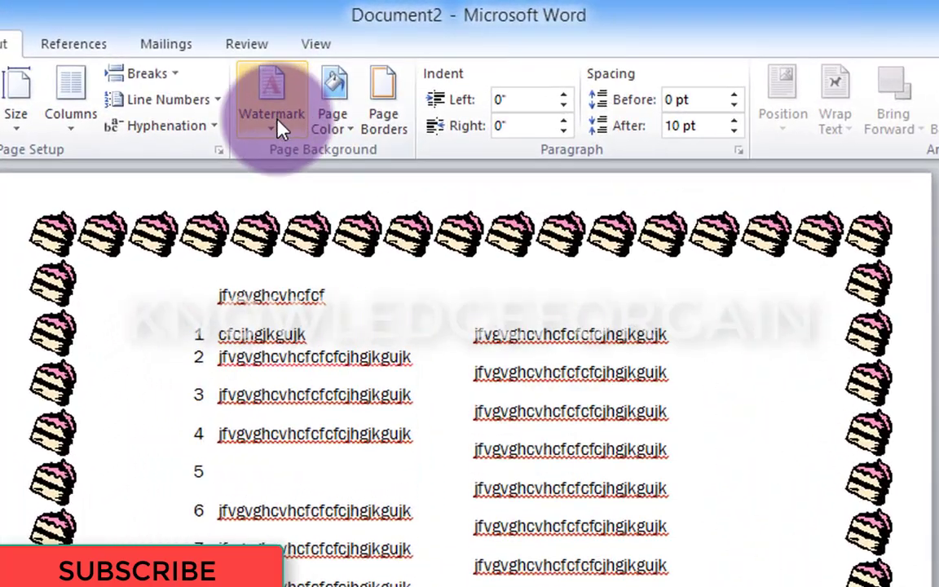
# Apply the diagonal CONFIDENTIAL 1 watermark and bring the watermark gallery back up.
pyautogui.click(351, 79)
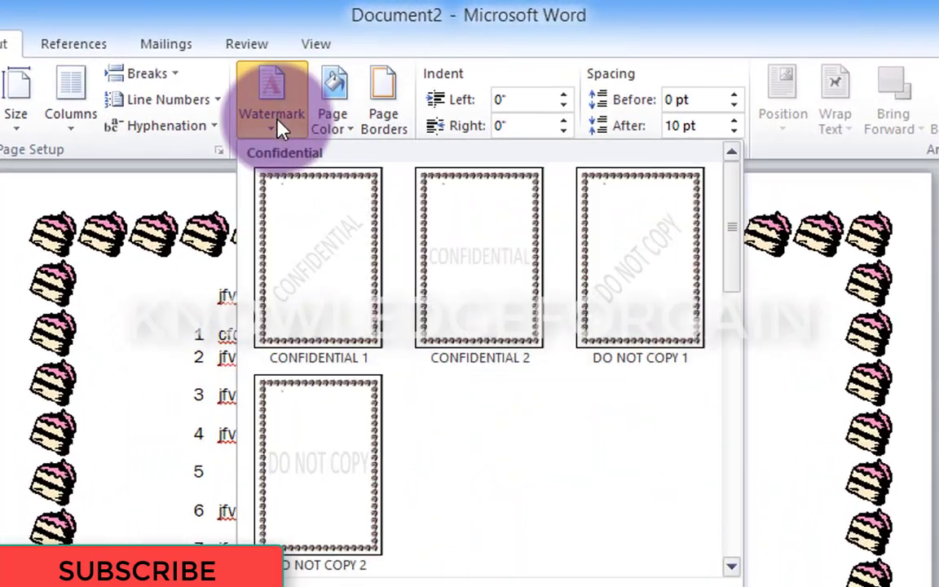
pyautogui.click(331, 280)
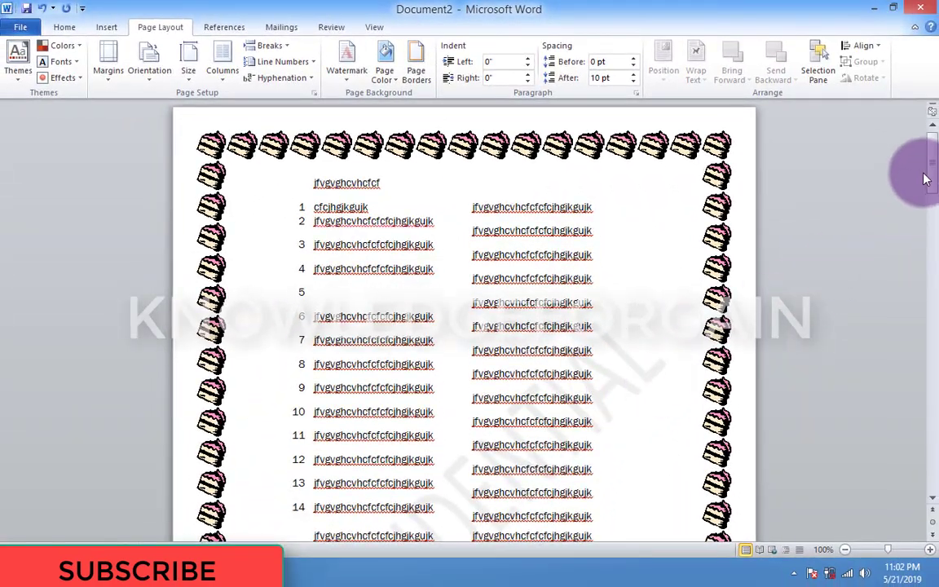
pyautogui.moveTo(934, 179); pyautogui.dragTo(934, 190)
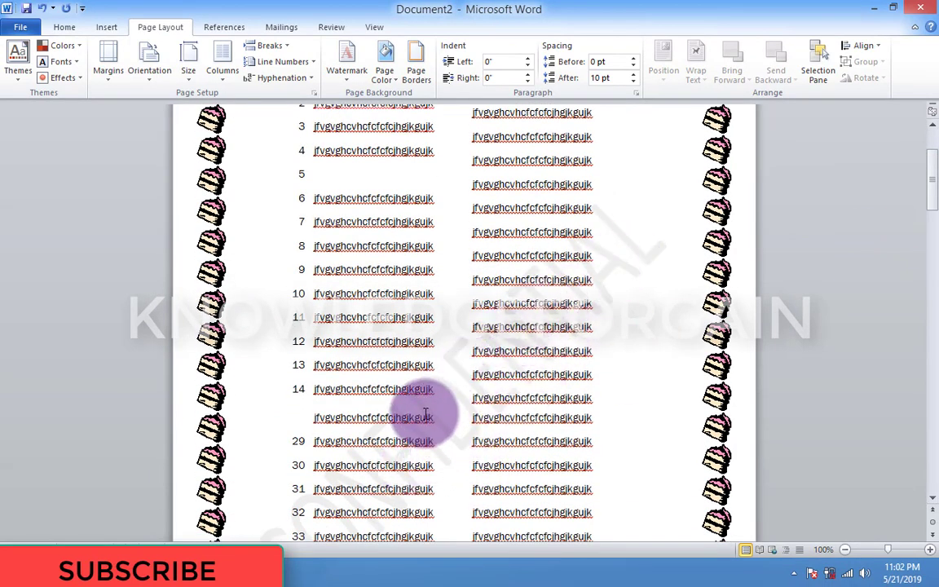
pyautogui.click(363, 71)
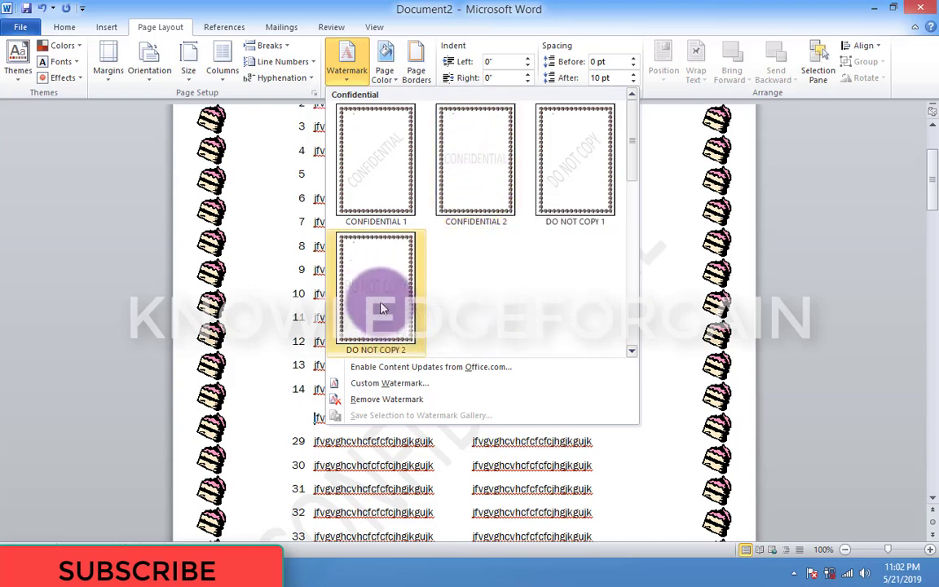
# Set a washed-out picture watermark using class 3.jpg.
pyautogui.click(389, 384)
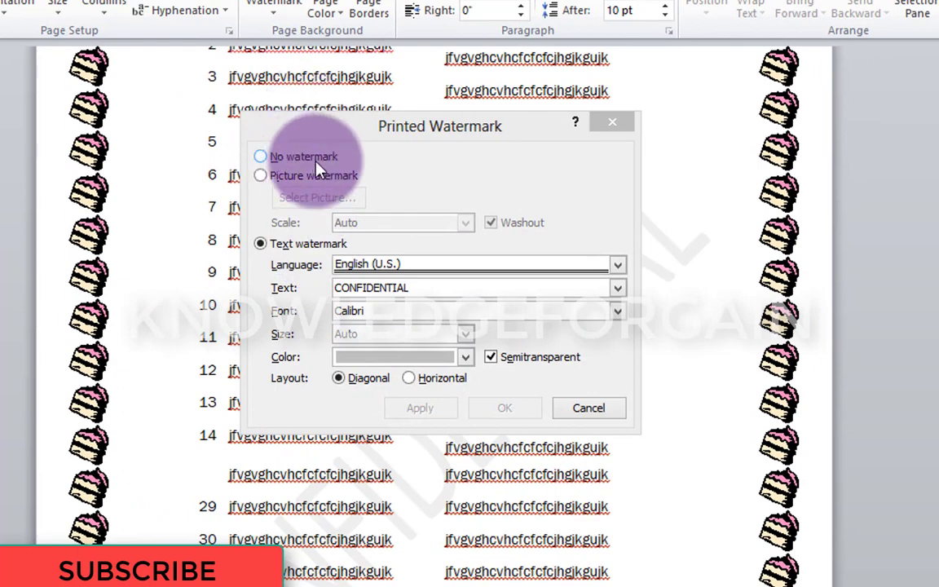
pyautogui.click(299, 178)
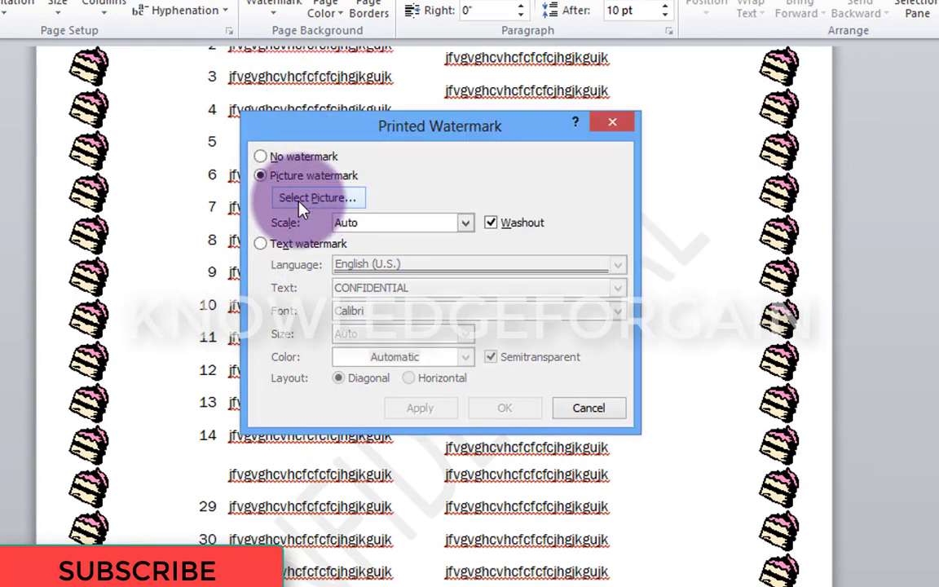
pyautogui.click(304, 209)
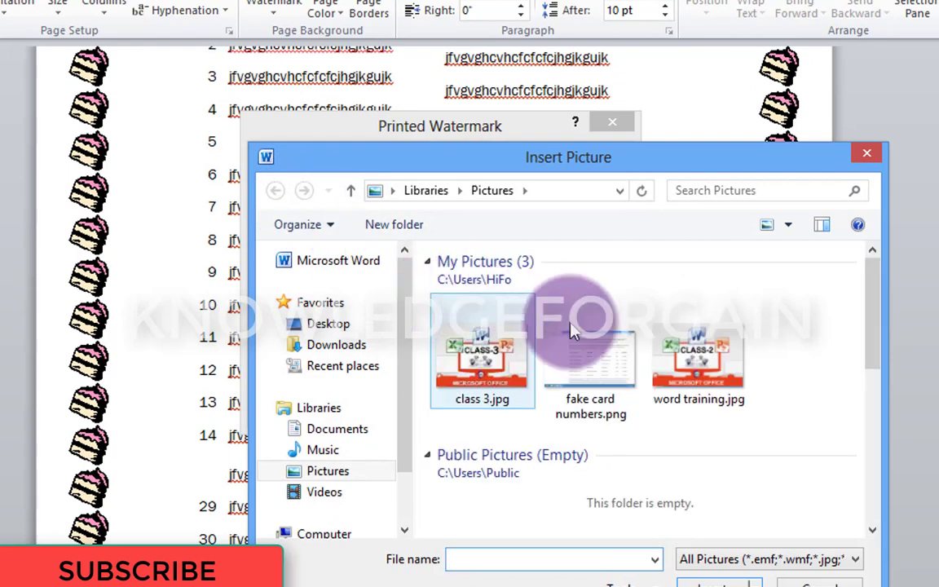
pyautogui.moveTo(874, 315)
pyautogui.mouseDown()
pyautogui.moveTo(889, 359)
pyautogui.moveTo(468, 334)
pyautogui.mouseUp()
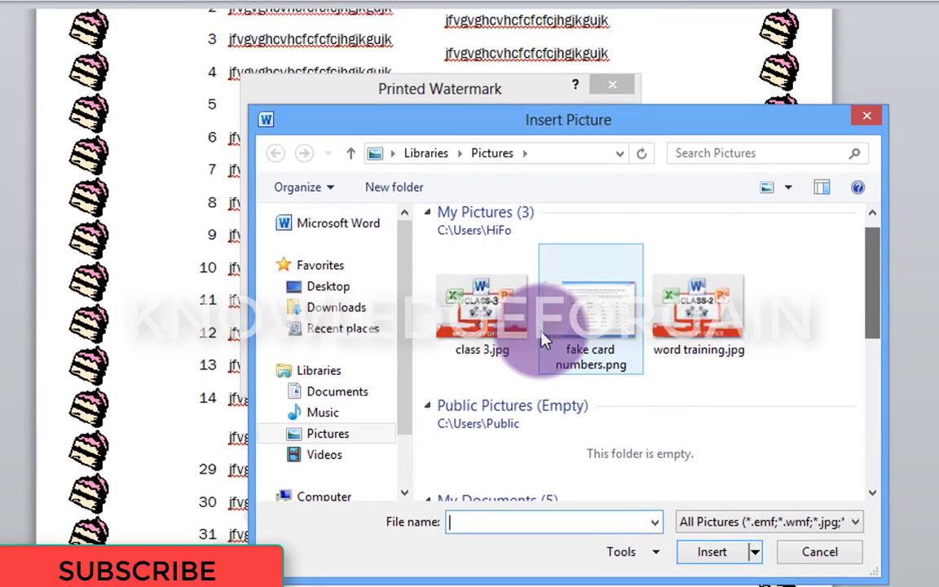
pyautogui.doubleClick(468, 334)
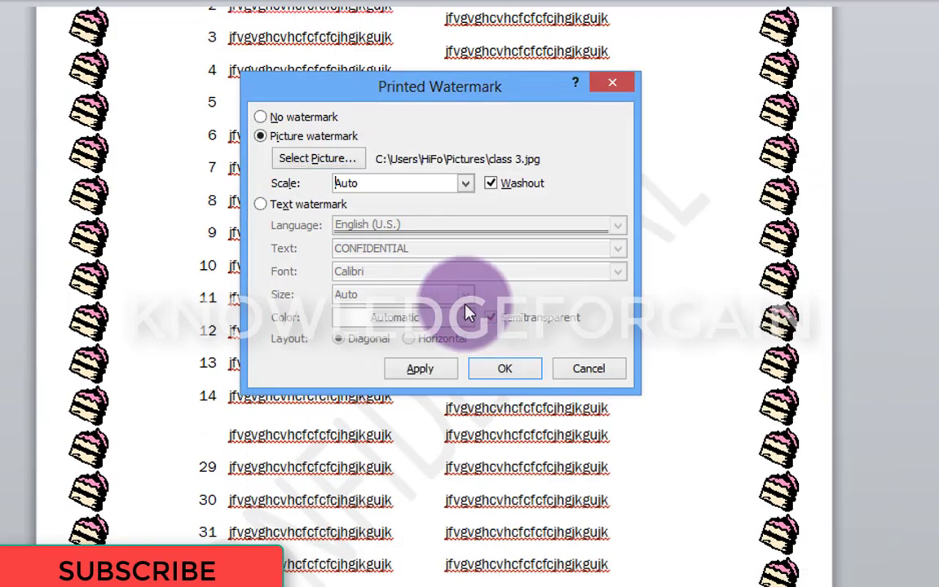
pyautogui.click(509, 372)
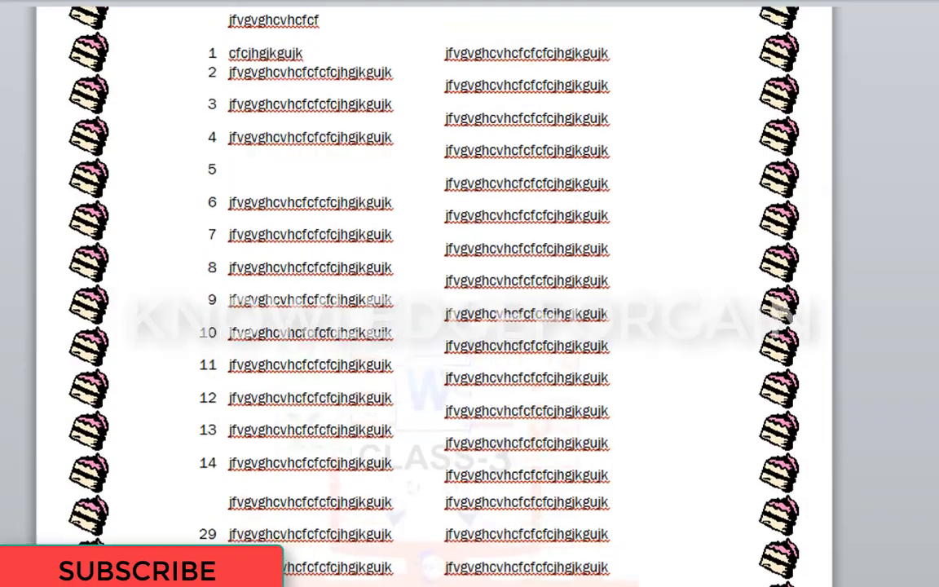
pyautogui.scroll(2, 418, 294)
pyautogui.scroll(-5, 418, 293)
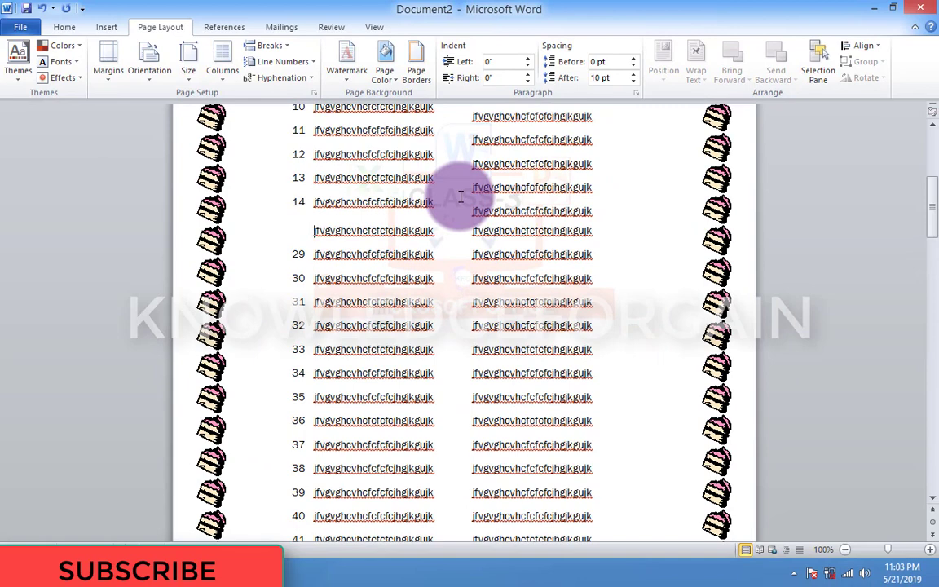
# Swap the picture for a diagonal semitransparent text watermark reading 'knowledgeforgain'.
pyautogui.click(352, 65)
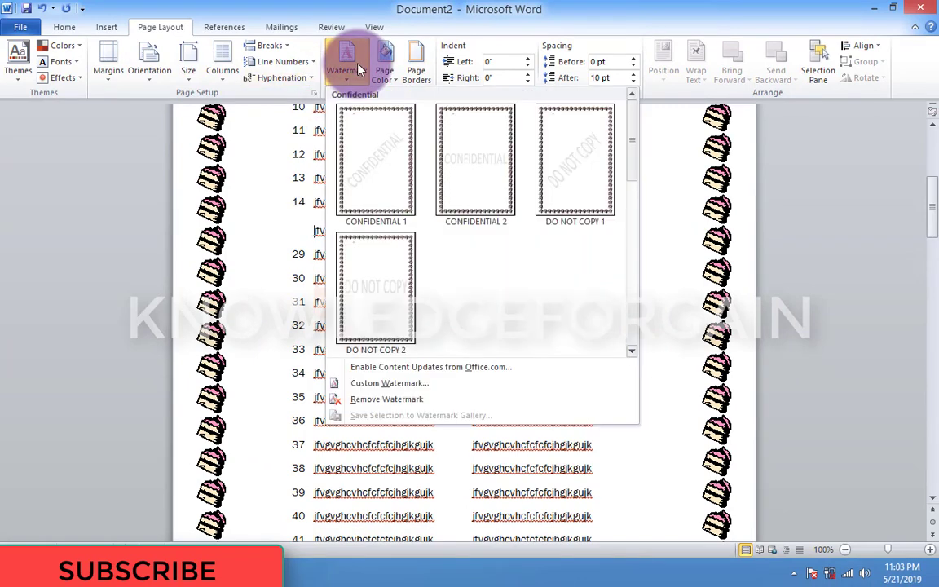
pyautogui.click(382, 383)
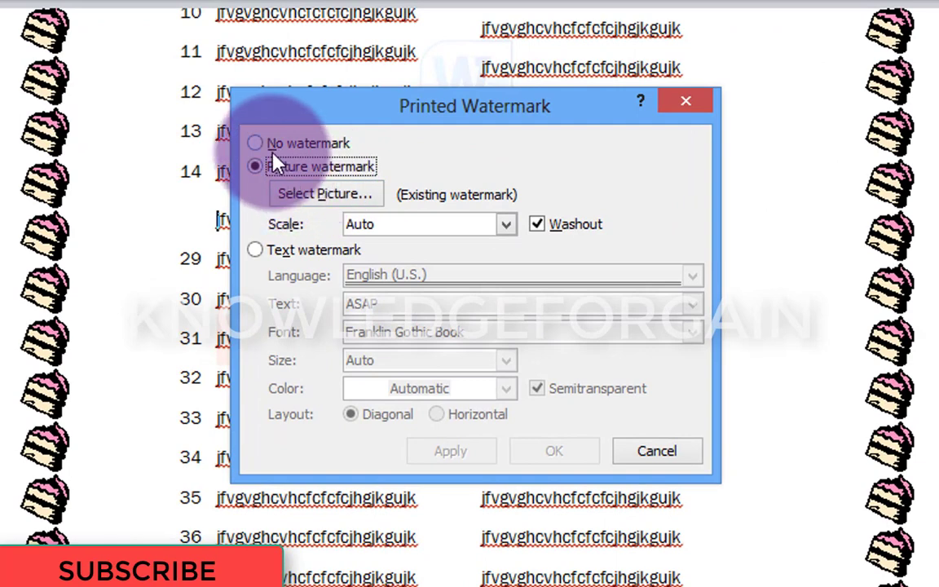
pyautogui.click(347, 187)
pyautogui.click(272, 167)
pyautogui.click(262, 251)
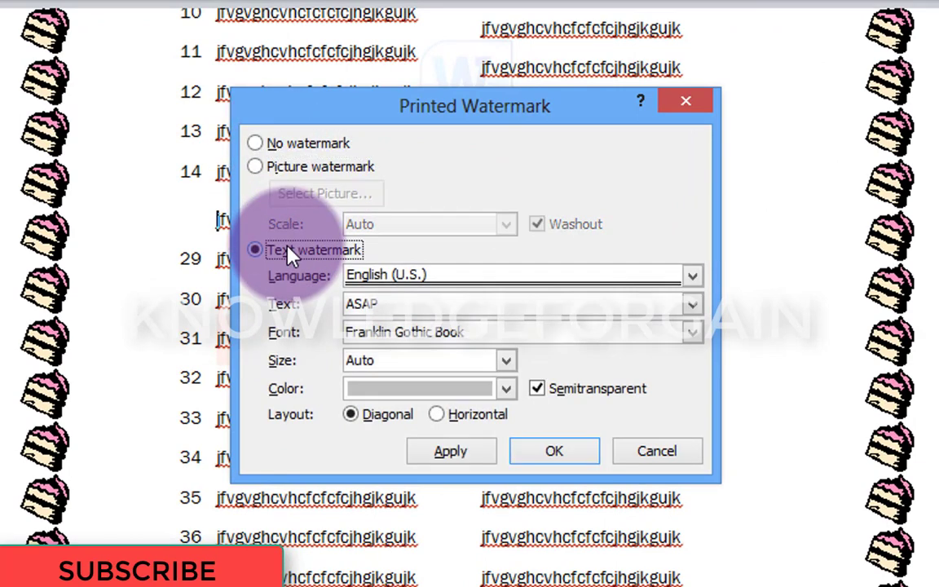
pyautogui.moveTo(473, 310); pyautogui.dragTo(330, 308)
pyautogui.write('knowledgeforgain')
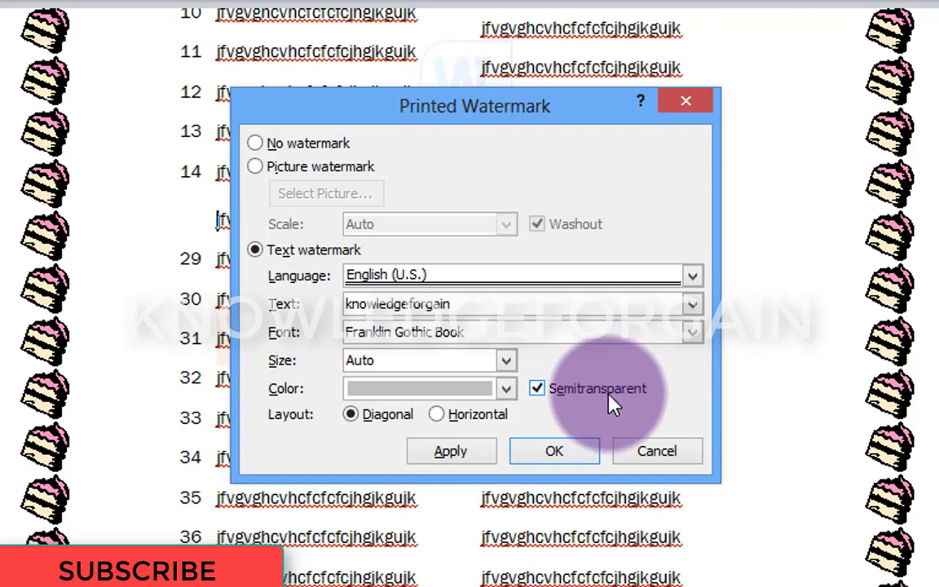
pyautogui.click(562, 452)
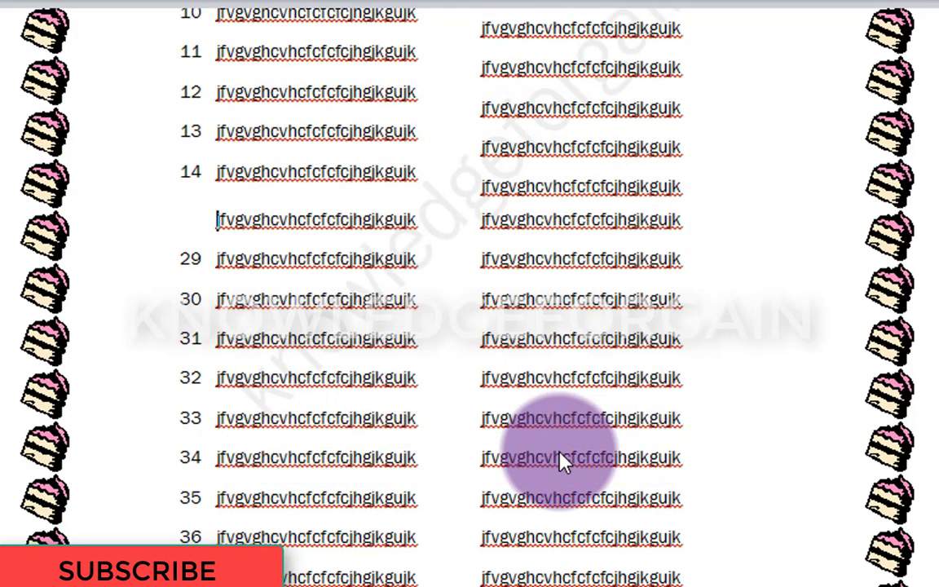
pyautogui.scroll(2, 300, 561)
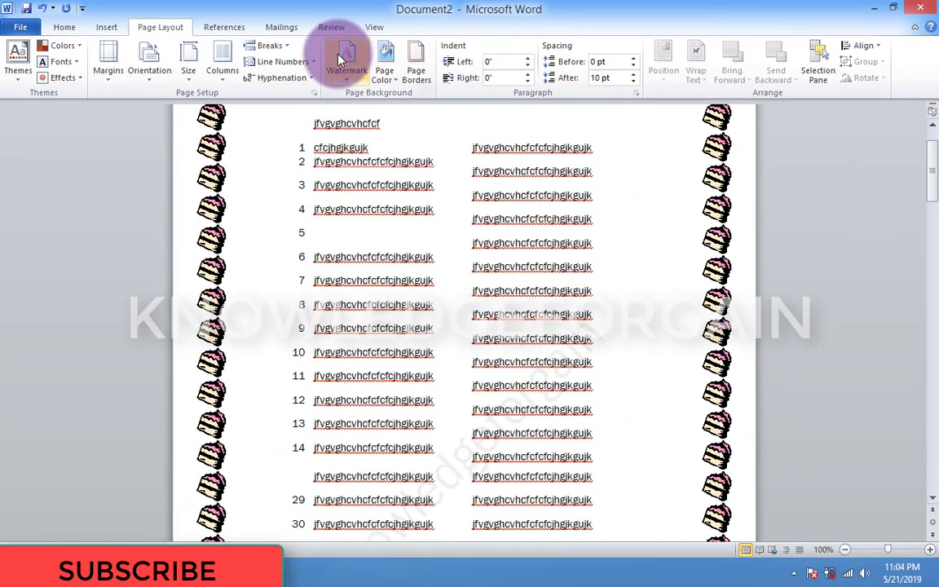
# Clear the text watermark using No watermark and Remove Watermark.
pyautogui.click(341, 59)
pyautogui.click(362, 381)
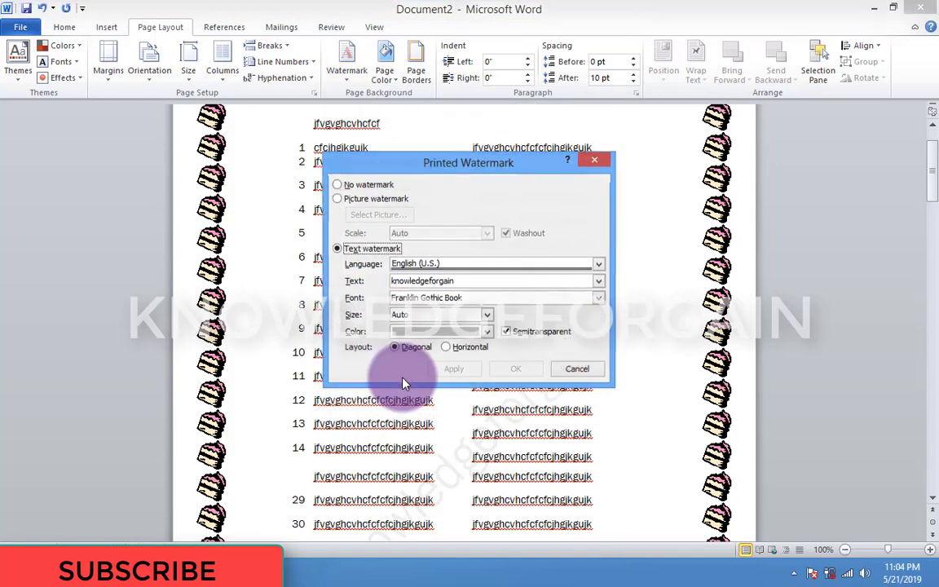
pyautogui.click(347, 186)
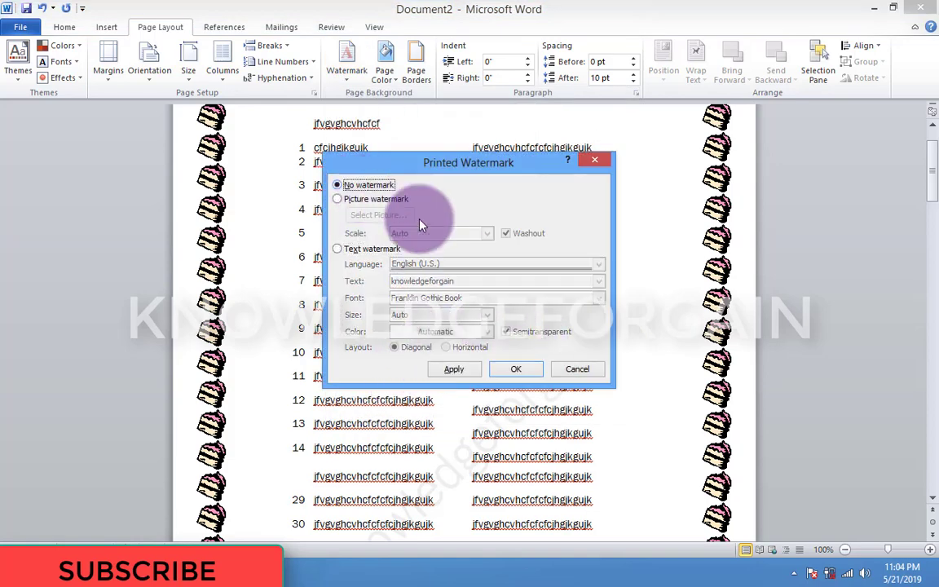
pyautogui.click(577, 369)
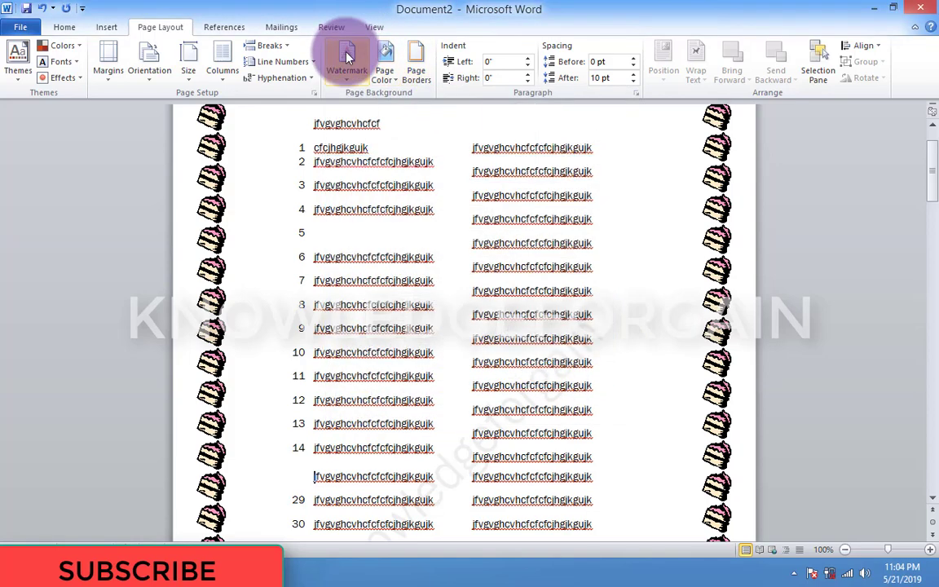
pyautogui.click(346, 62)
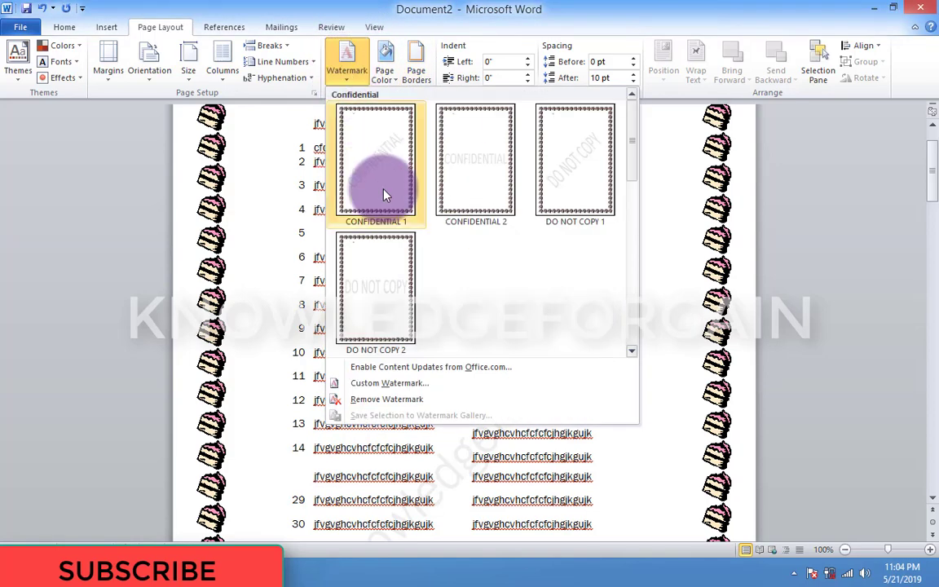
pyautogui.click(378, 400)
pyautogui.click(340, 70)
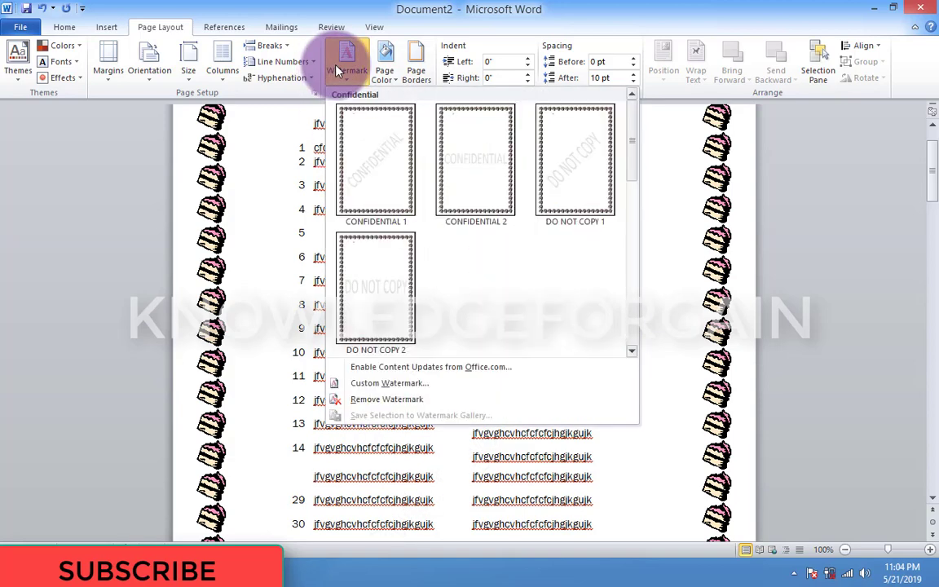
pyautogui.click(440, 368)
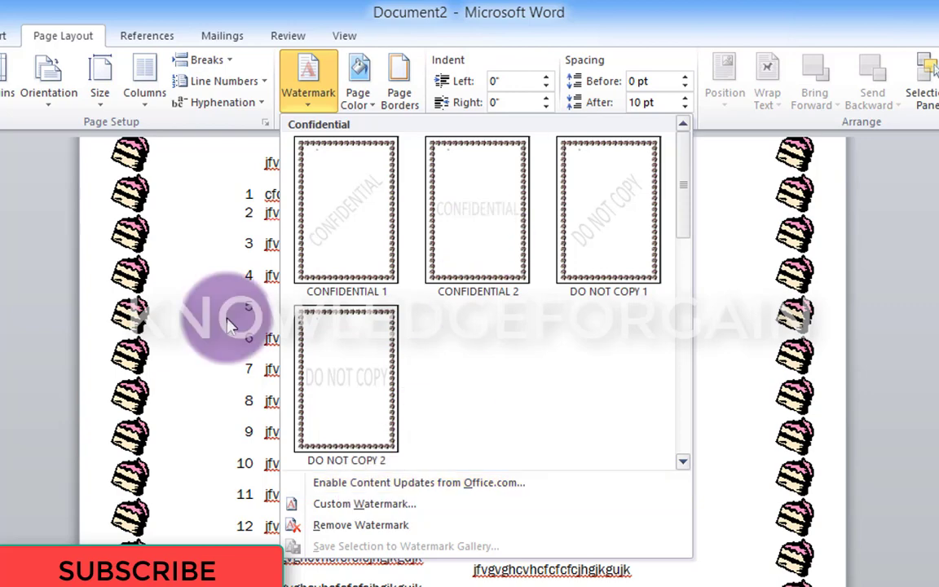
pyautogui.click(231, 324)
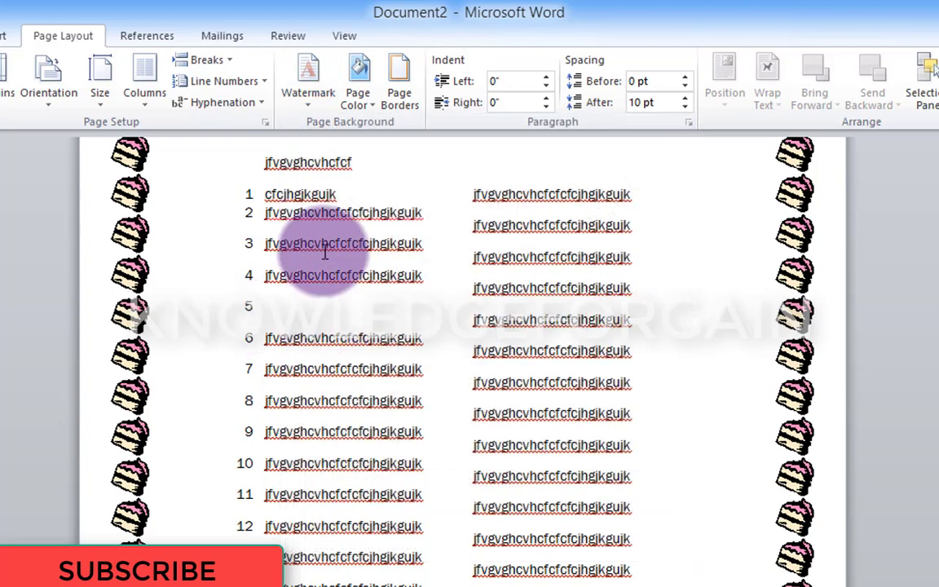
# Give the page an orange background colour, discarding a trial custom purple shade.
pyautogui.click(362, 97)
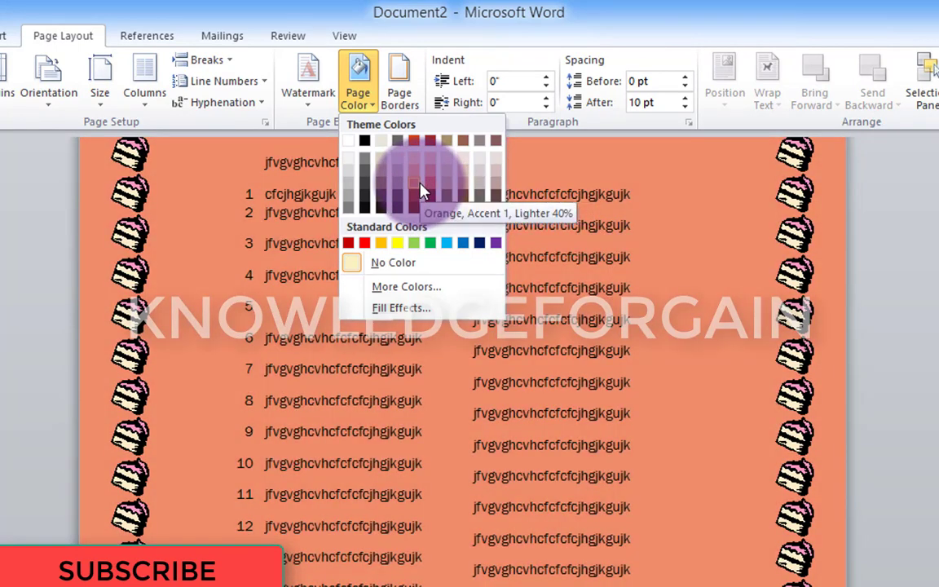
pyautogui.click(421, 189)
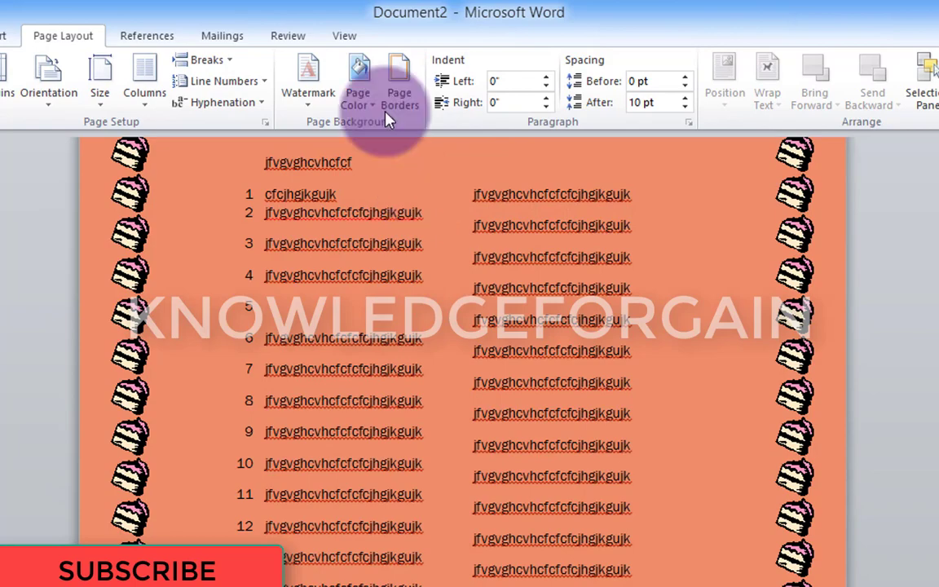
pyautogui.click(359, 102)
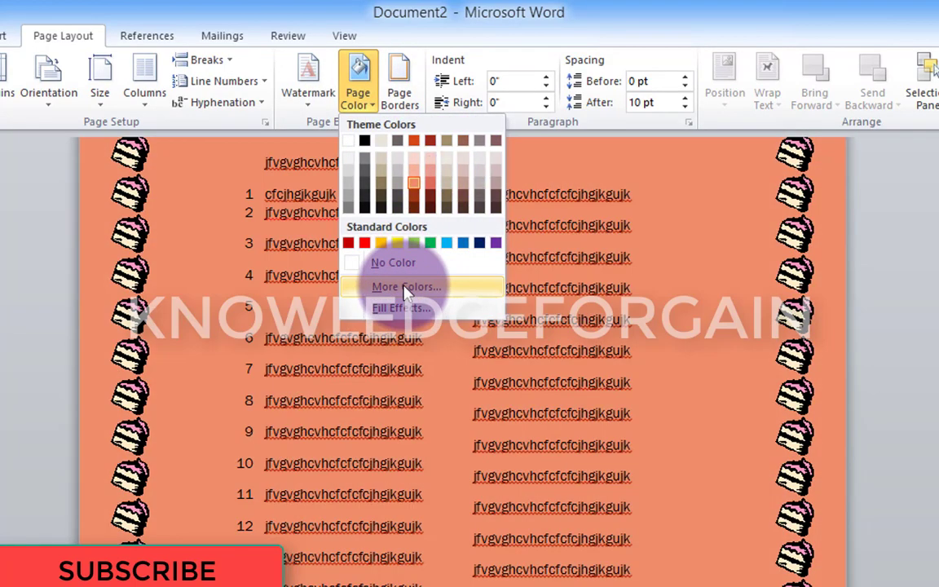
pyautogui.click(406, 286)
pyautogui.click(442, 291)
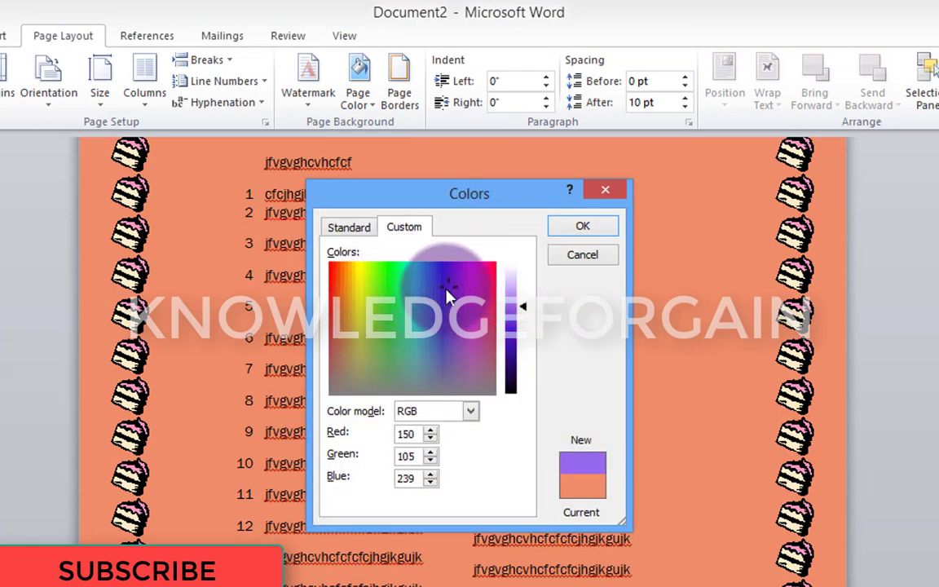
pyautogui.click(580, 255)
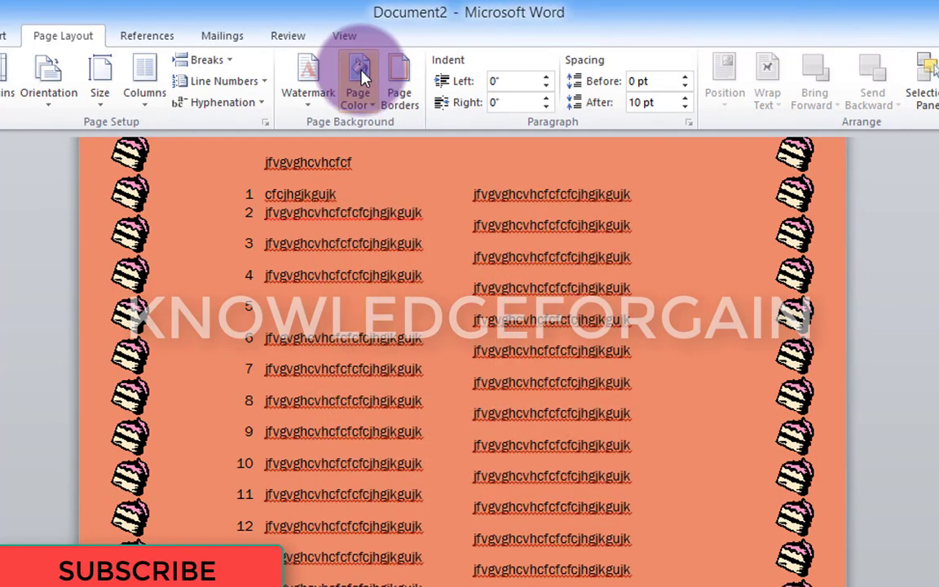
pyautogui.click(358, 81)
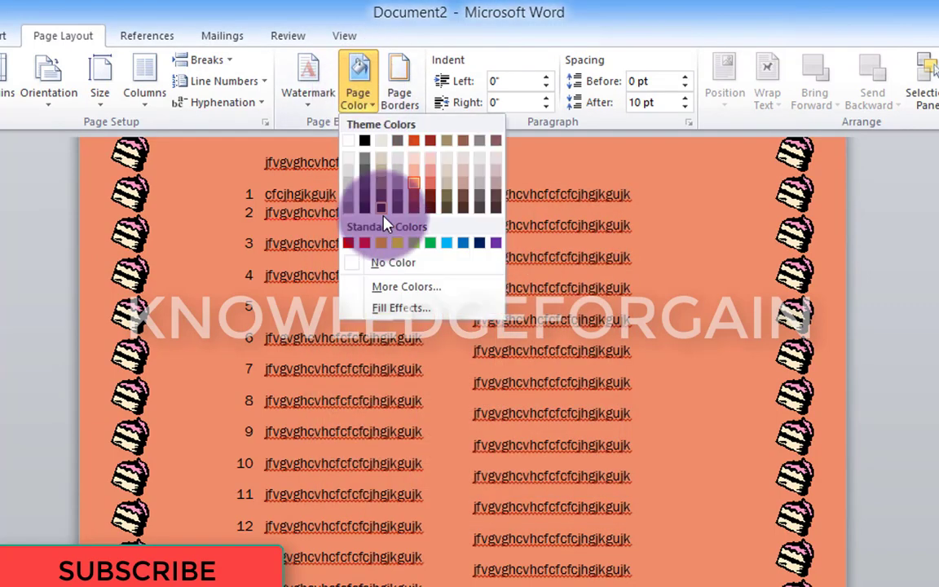
# Apply a one-colour orange gradient to the page background, shaded from the corner.
pyautogui.click(392, 307)
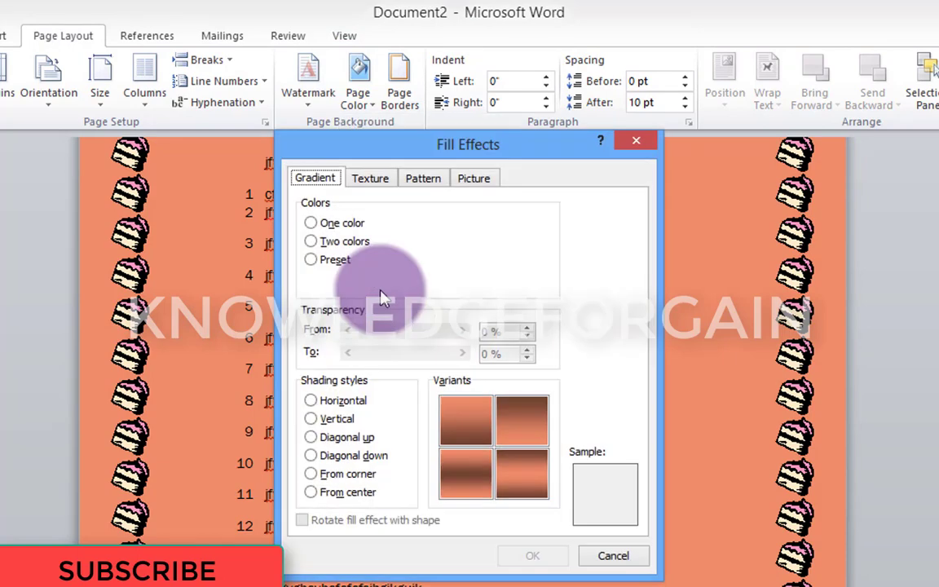
pyautogui.click(344, 418)
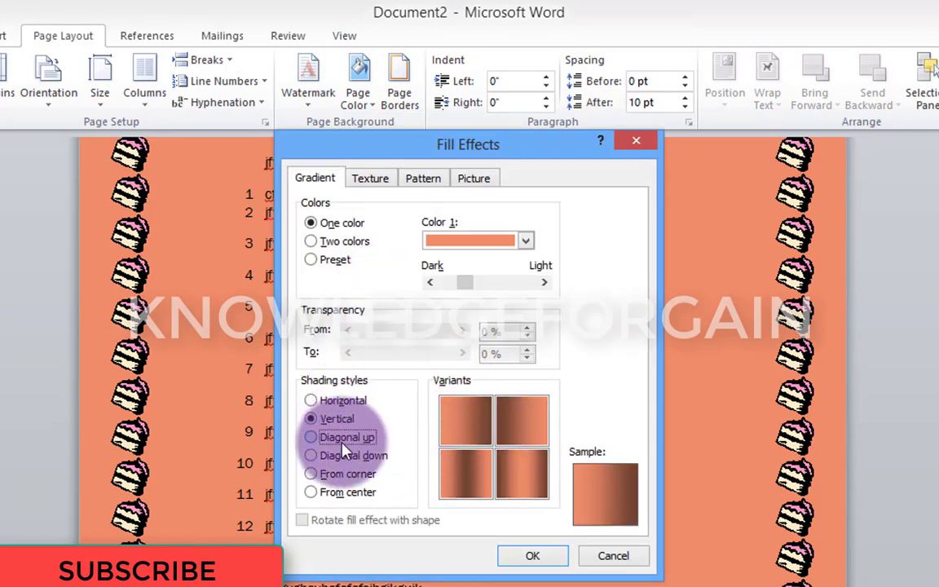
pyautogui.click(346, 437)
pyautogui.click(349, 457)
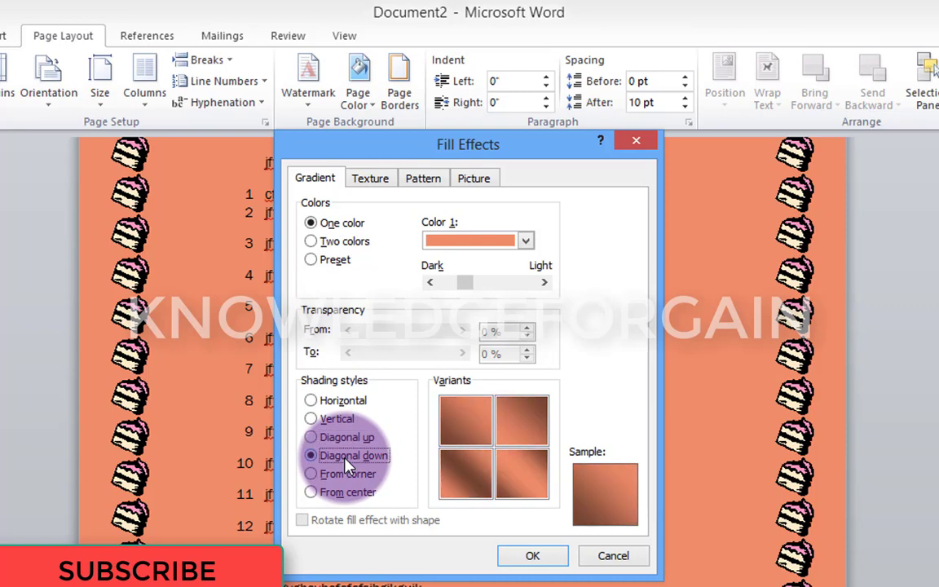
pyautogui.click(348, 474)
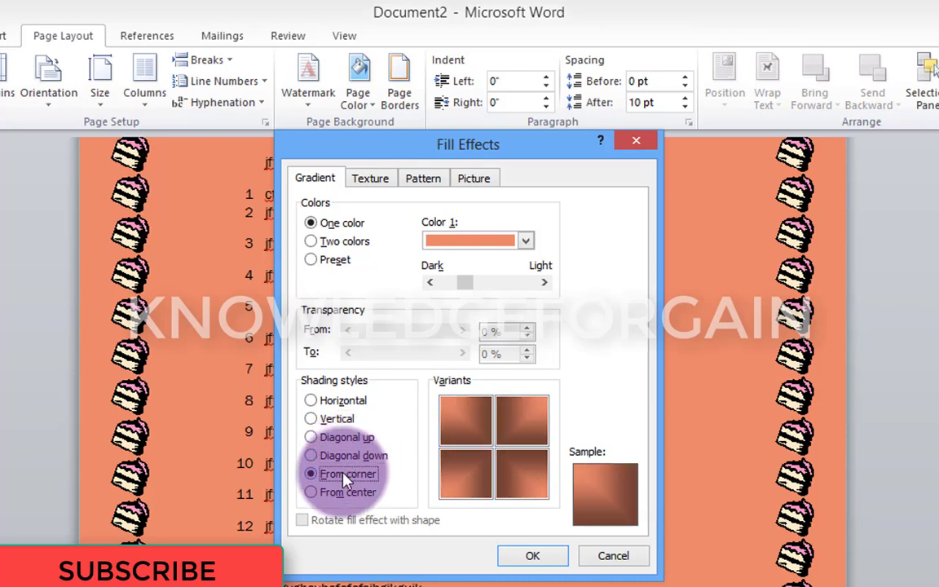
pyautogui.click(534, 555)
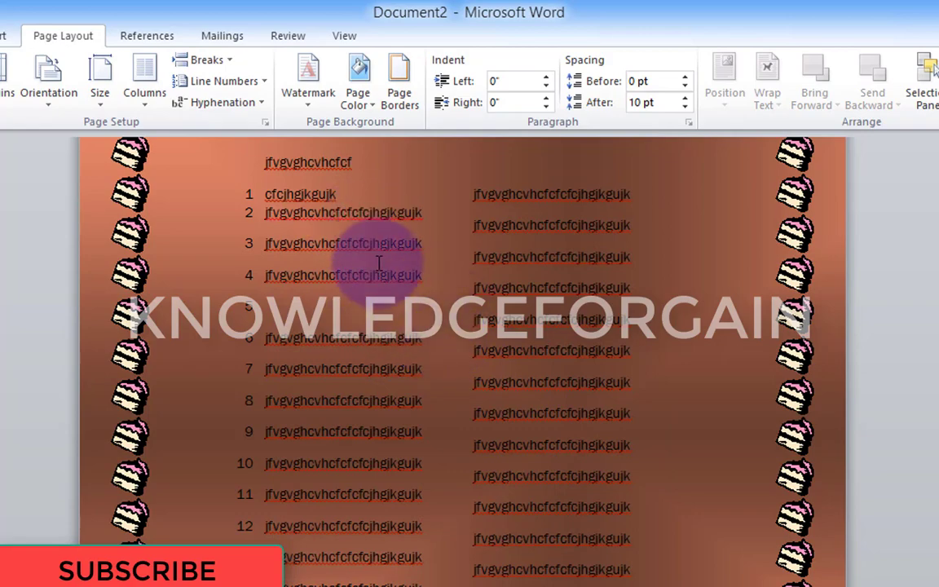
pyautogui.scroll(-1, 528, 398)
pyautogui.scroll(-9, 528, 400)
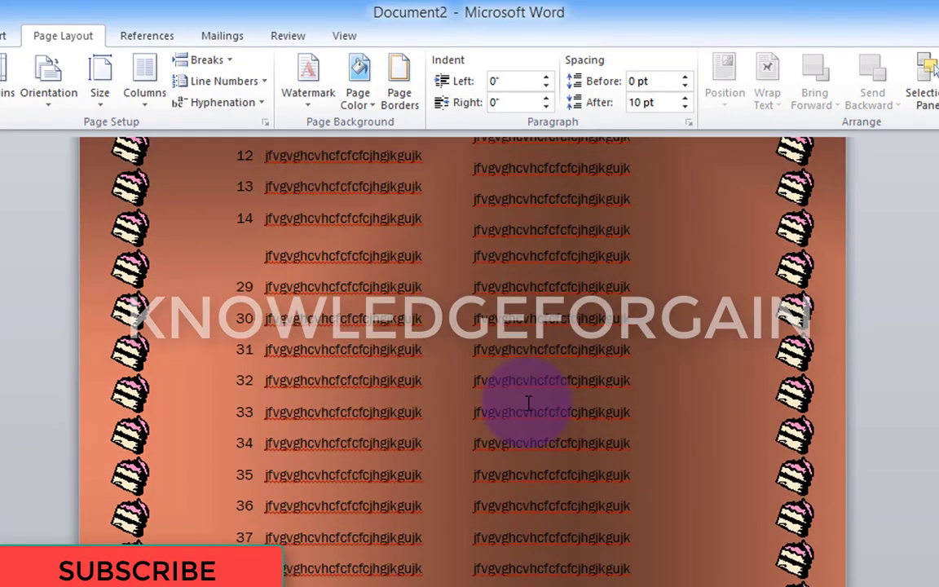
pyautogui.scroll(1, 529, 399)
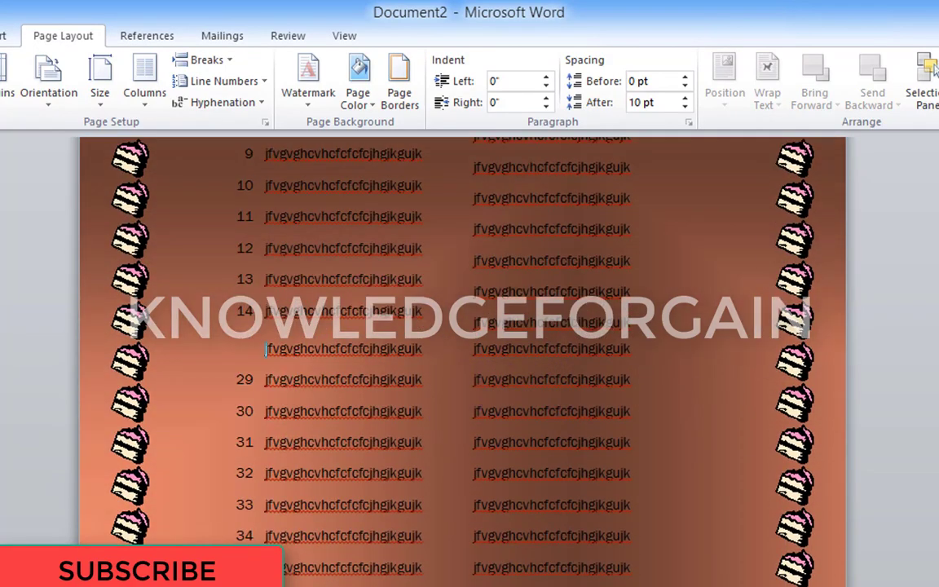
pyautogui.scroll(3, 905, 155)
pyautogui.scroll(3, 905, 155)
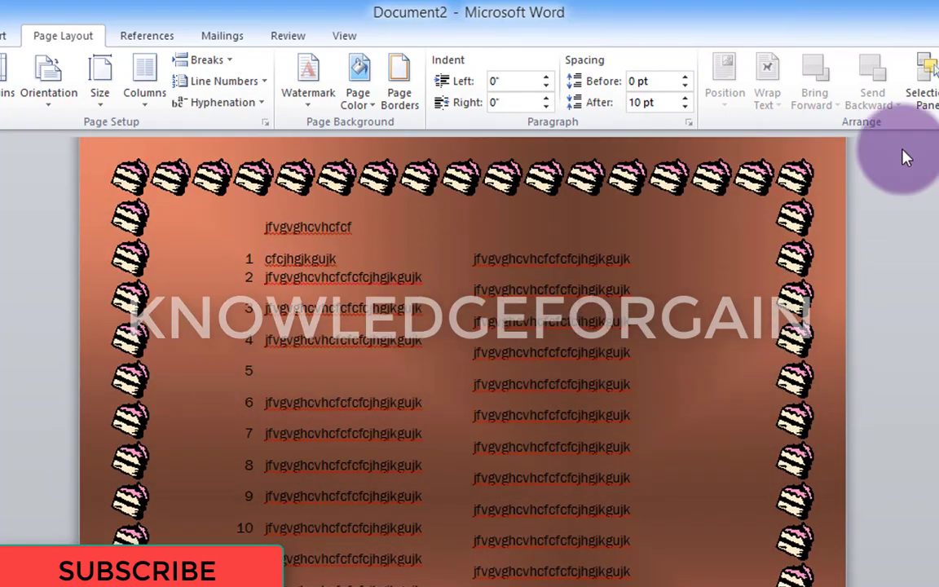
# Change the page border art from cake slices to a thick black frame.
pyautogui.click(393, 106)
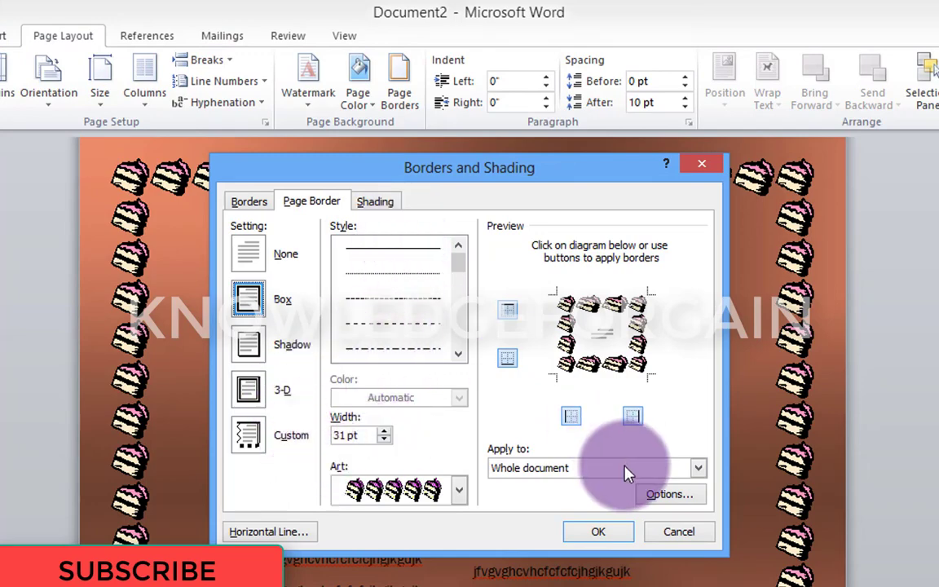
pyautogui.click(457, 490)
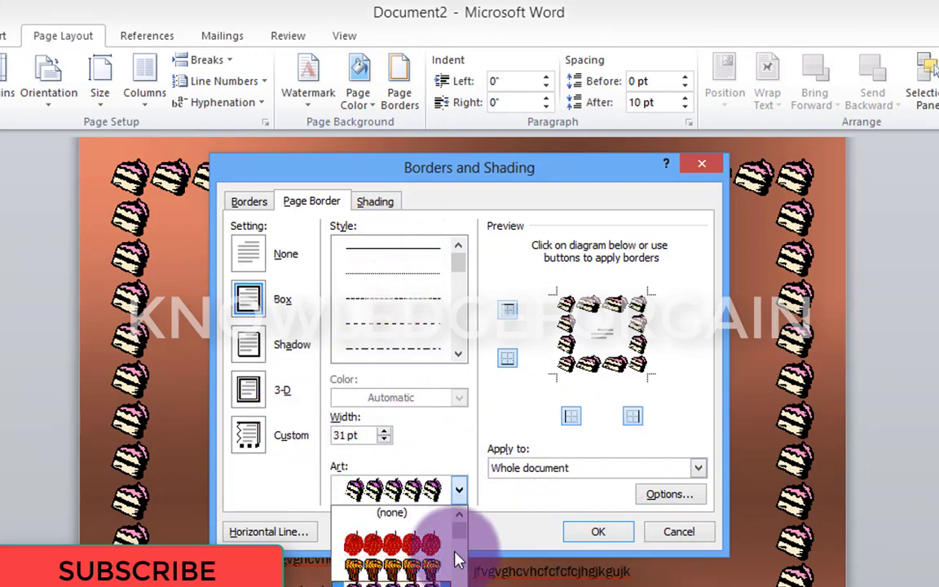
pyautogui.scroll(-3, 457, 561)
pyautogui.scroll(-3, 454, 560)
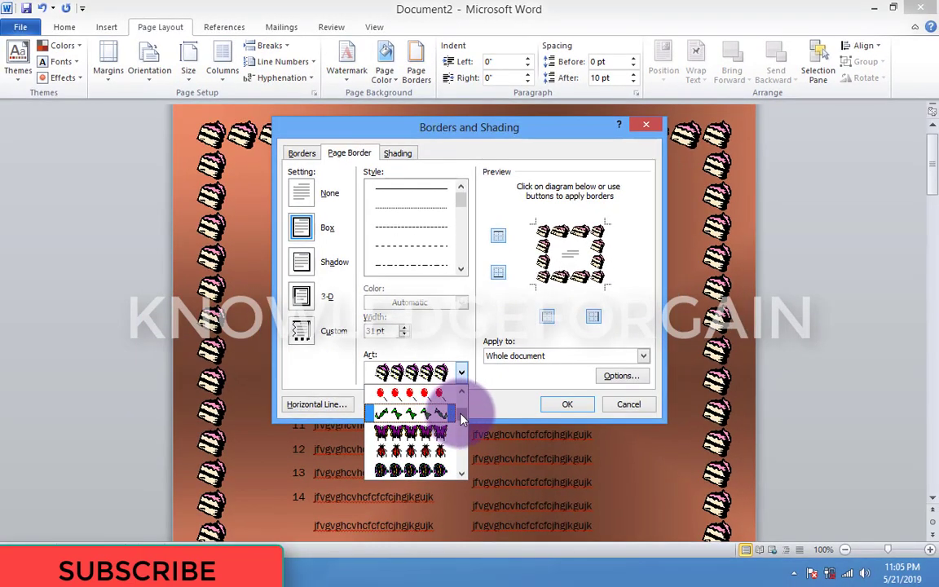
pyautogui.moveTo(461, 418); pyautogui.dragTo(462, 459)
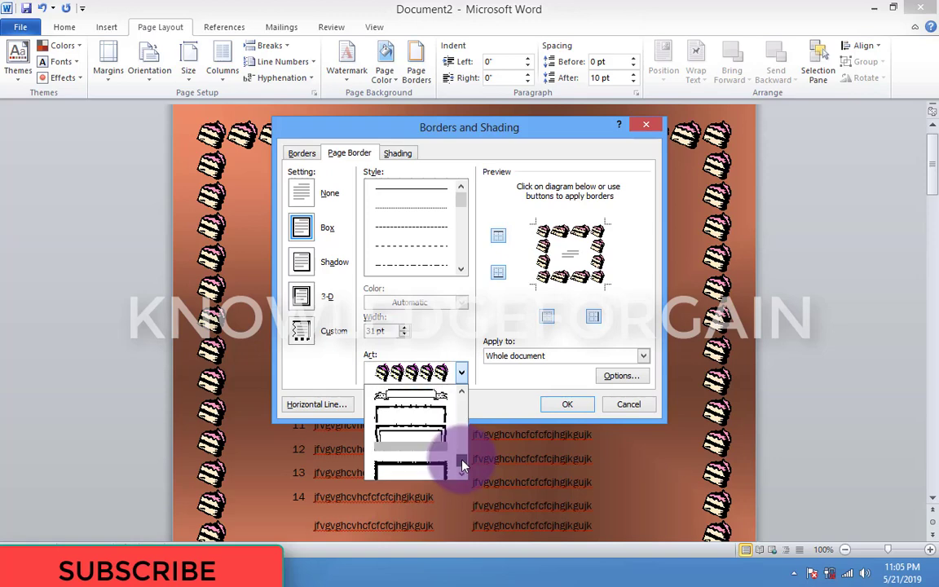
pyautogui.click(412, 469)
pyautogui.click(567, 404)
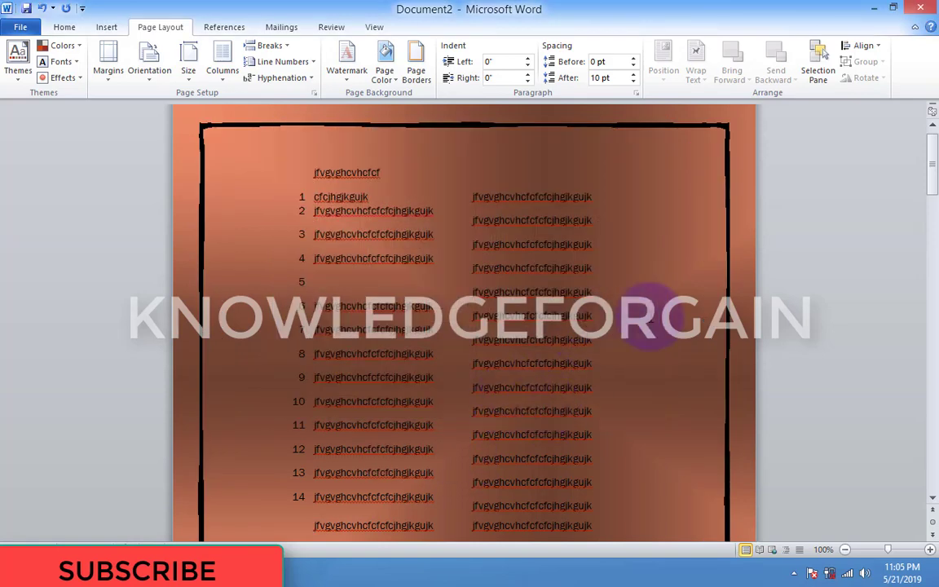
pyautogui.moveTo(932, 168)
pyautogui.mouseDown()
pyautogui.moveTo(932, 232)
pyautogui.moveTo(936, 171)
pyautogui.mouseUp()
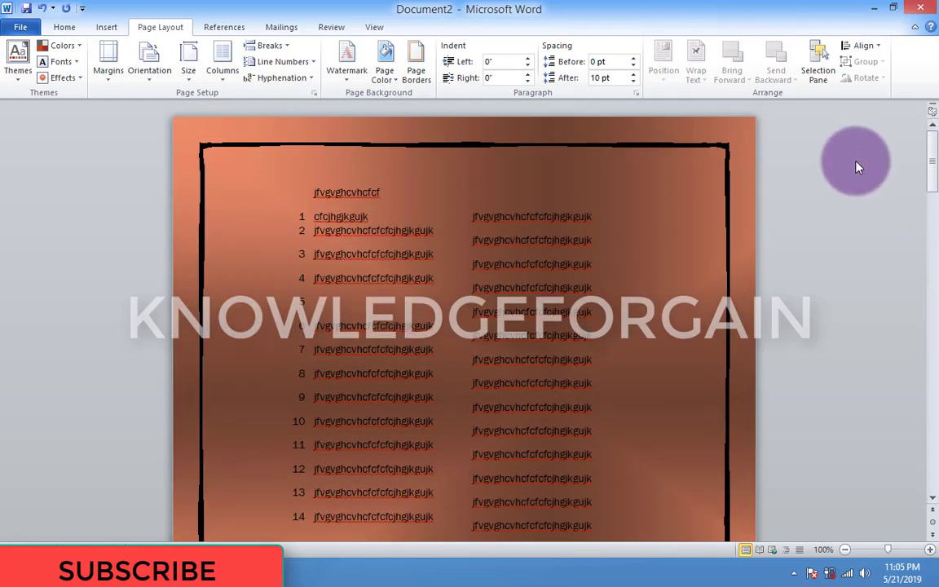
# Indent the last paragraph further, then reduce the third paragraph's left indent.
pyautogui.click(529, 58)
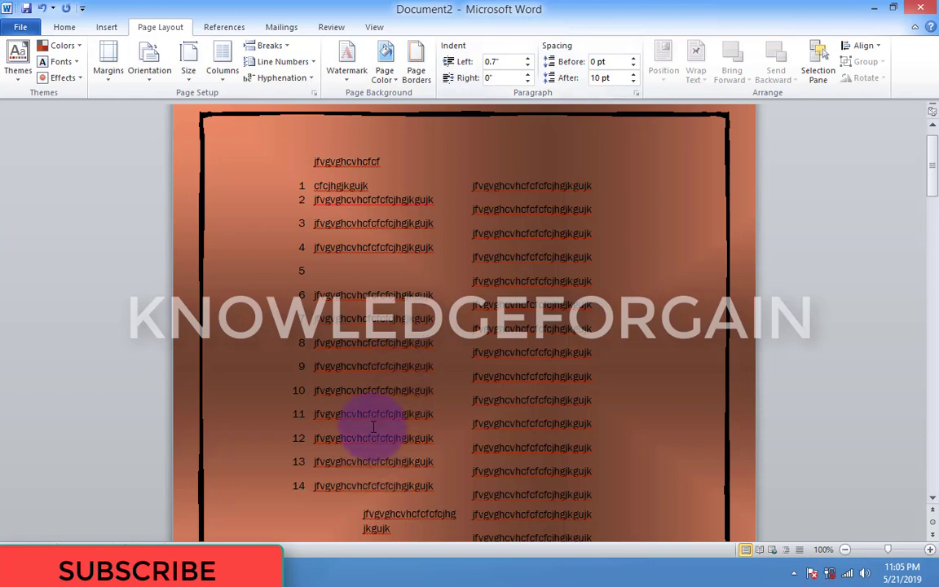
pyautogui.click(341, 227)
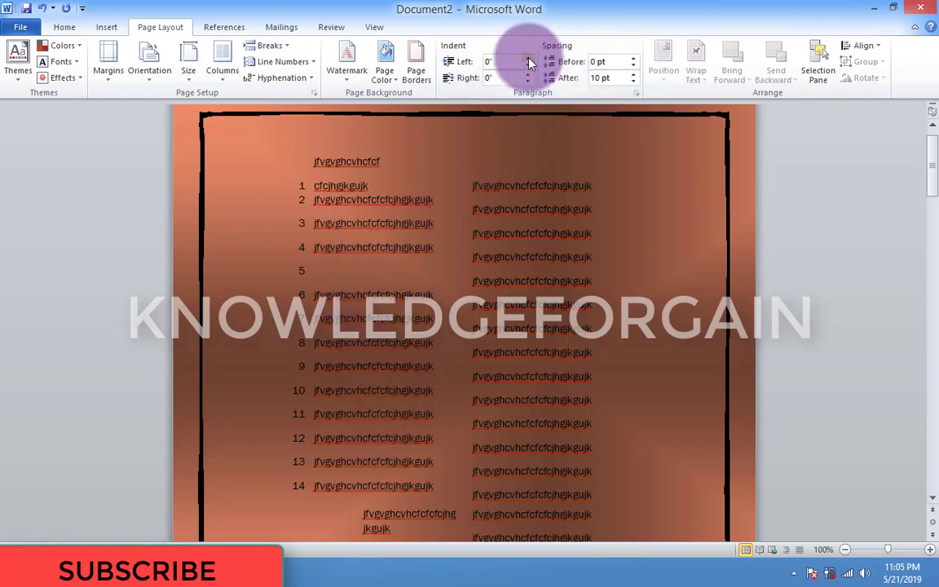
pyautogui.click(528, 71)
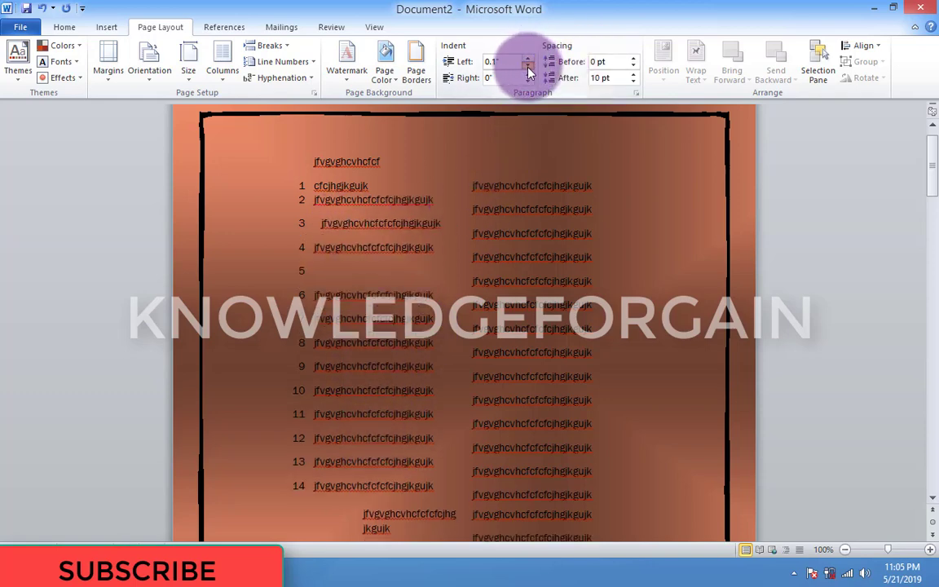
# Raise the third paragraph's right indent step by step to 1.2 inches.
pyautogui.click(529, 81)
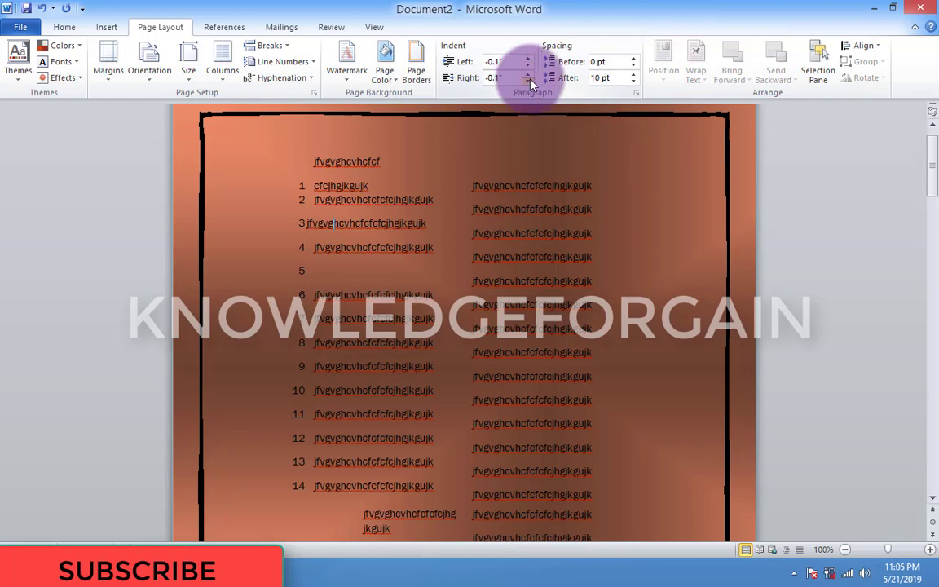
pyautogui.click(529, 74)
pyautogui.click(530, 74)
pyautogui.click(529, 74)
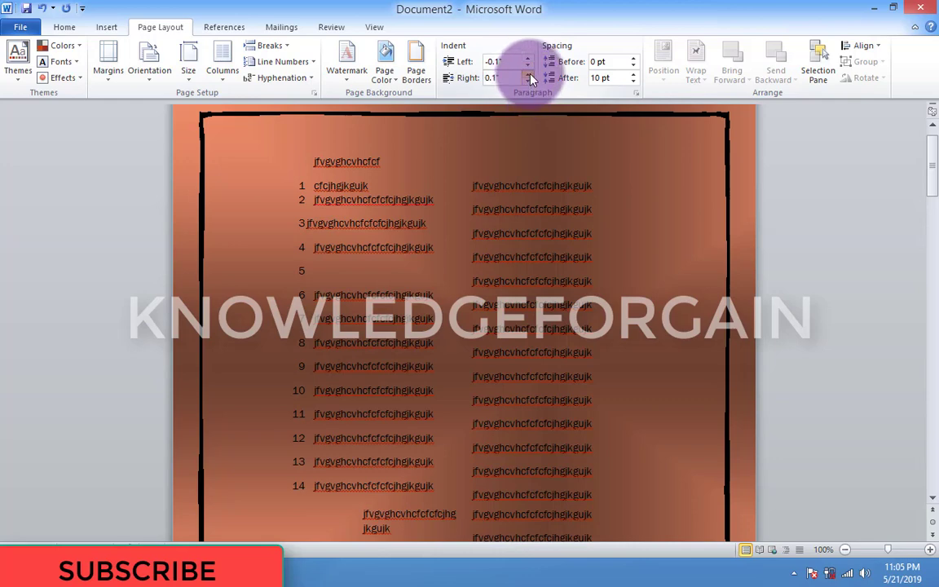
pyautogui.click(529, 74)
pyautogui.click(529, 74)
pyautogui.click(530, 75)
pyautogui.click(529, 74)
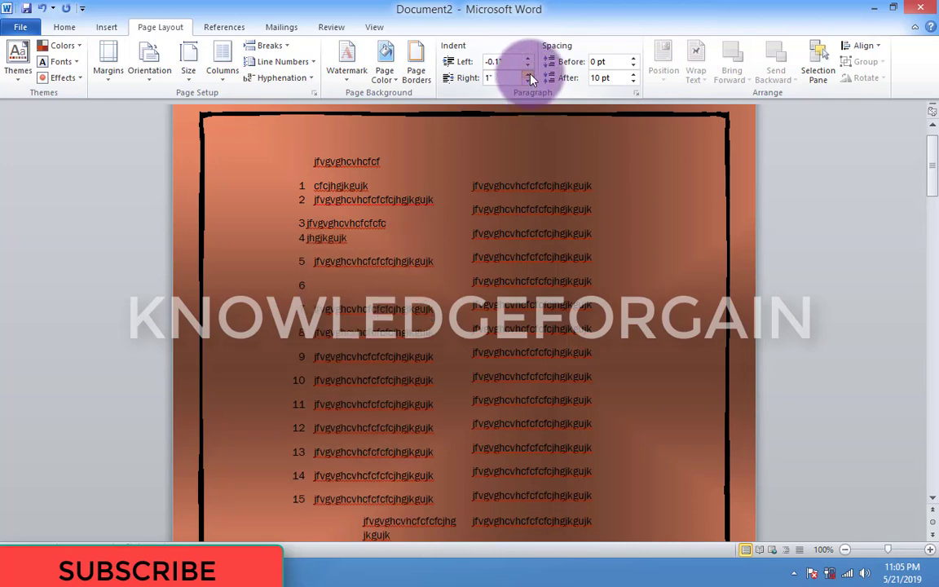
pyautogui.click(529, 74)
pyautogui.click(529, 74)
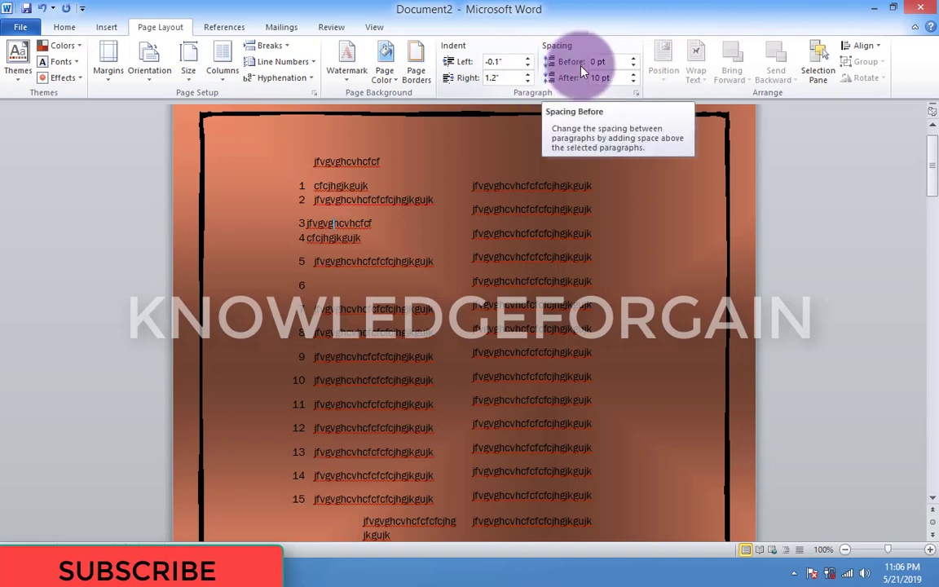
# Give the first right-column paragraph 132 pt of spacing before, level with item 7.
pyautogui.click(637, 185)
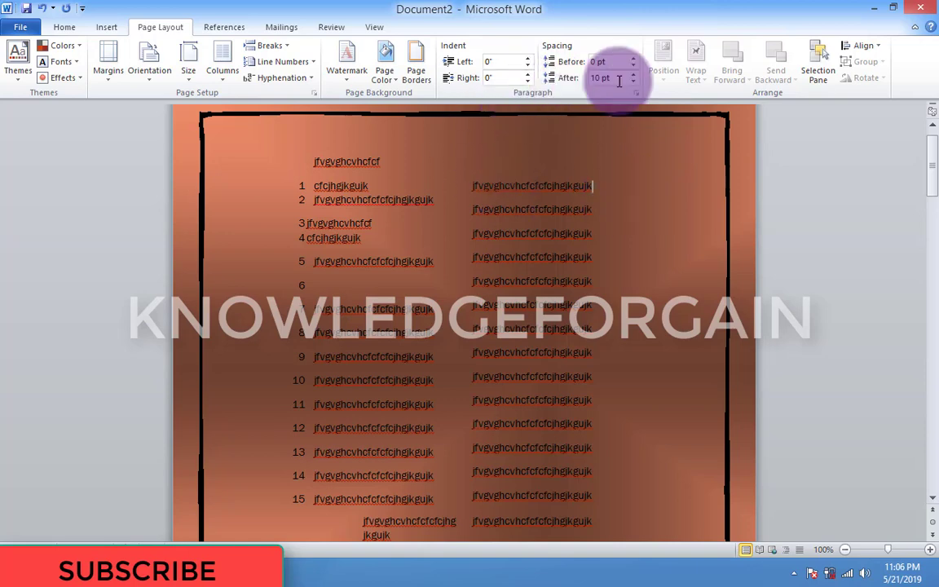
pyautogui.click(635, 62)
pyautogui.click(635, 62)
pyautogui.click(635, 62)
pyautogui.click(635, 62)
pyautogui.click(635, 62)
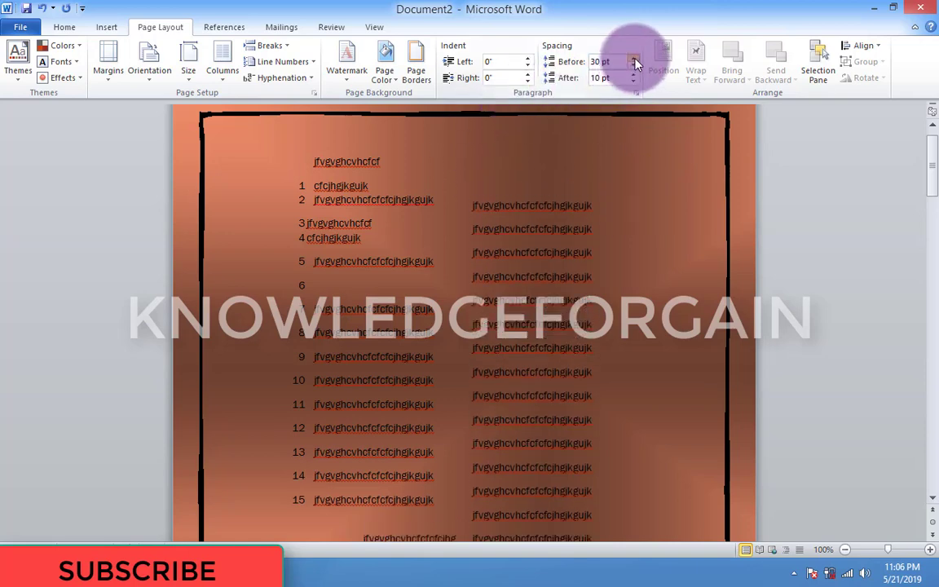
pyautogui.click(635, 62)
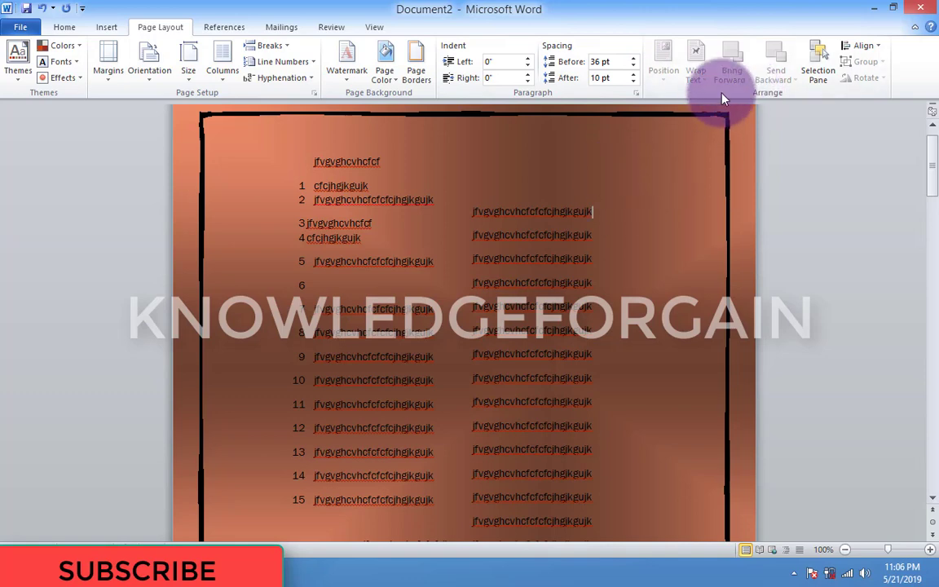
pyautogui.click(635, 62)
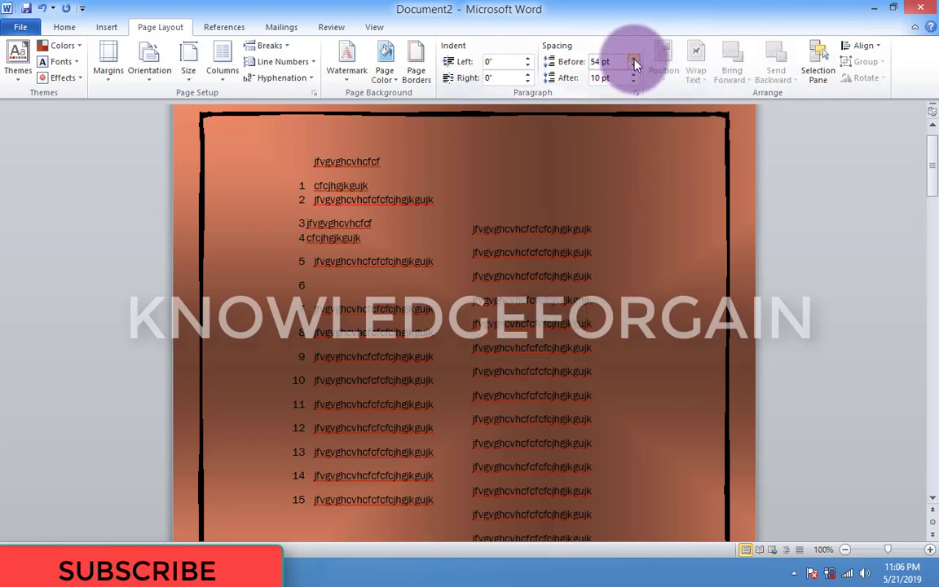
pyautogui.click(624, 177)
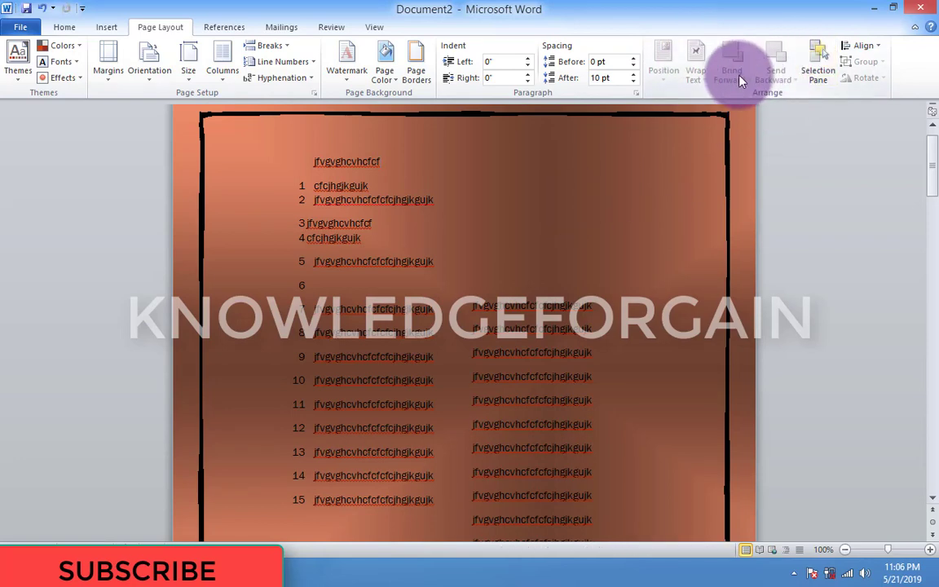
# Insert word training.jpg and resize it to about 1.76 by 2.53 inches.
pyautogui.click(111, 28)
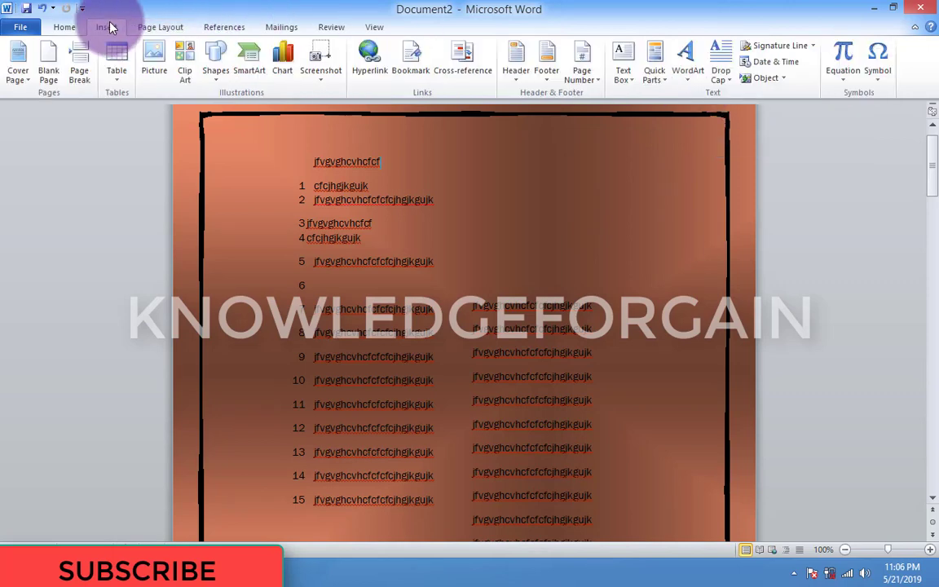
pyautogui.click(154, 58)
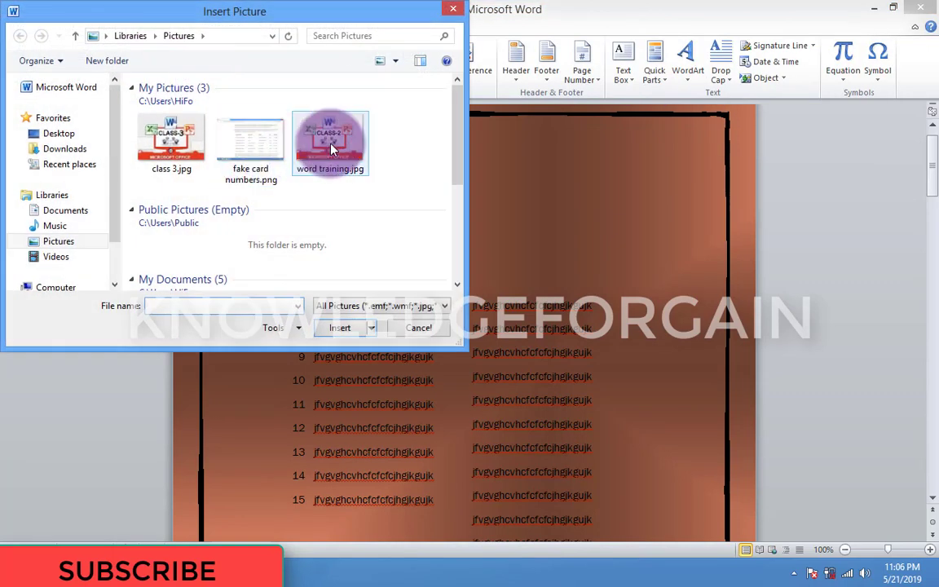
pyautogui.doubleClick(330, 148)
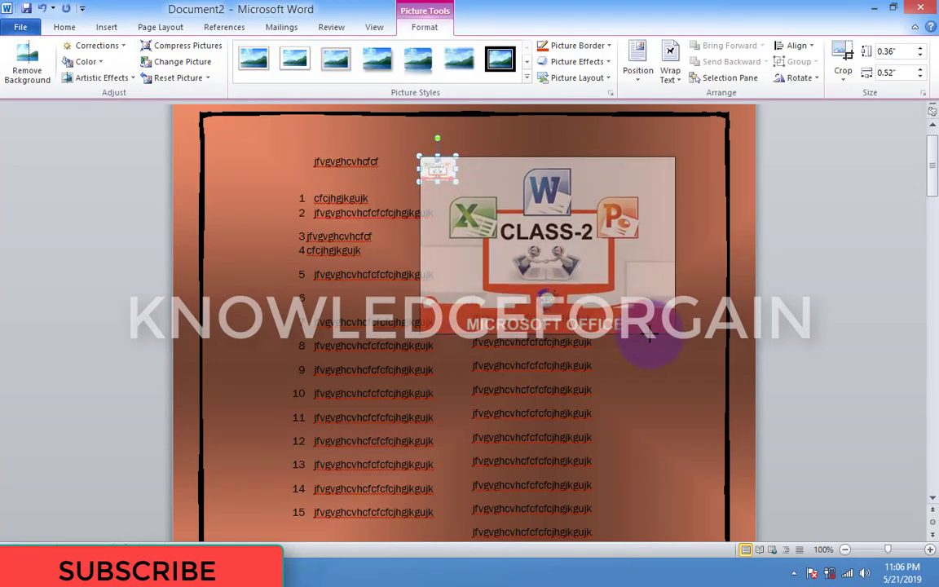
pyautogui.moveTo(458, 181); pyautogui.dragTo(635, 304)
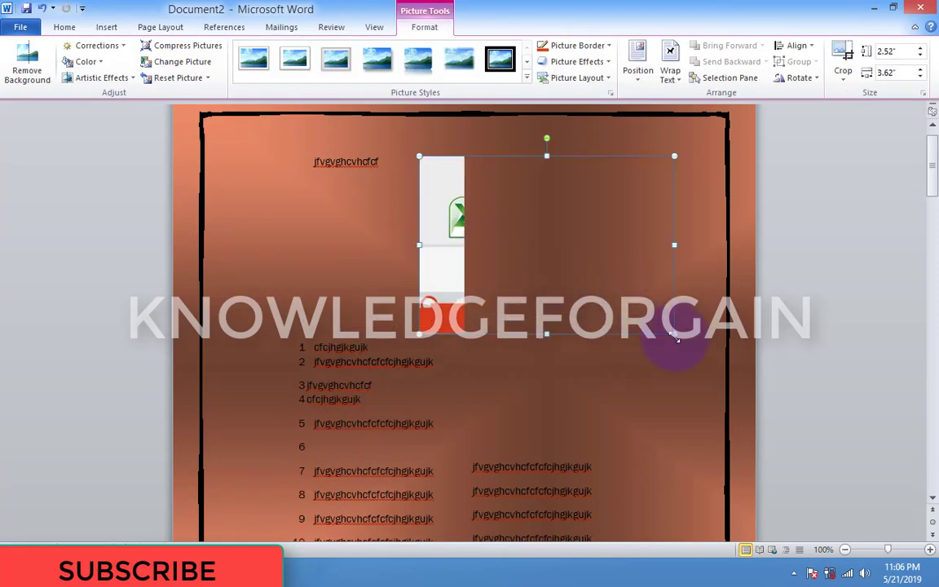
pyautogui.moveTo(675, 335)
pyautogui.mouseDown()
pyautogui.moveTo(640, 320)
pyautogui.moveTo(597, 281)
pyautogui.mouseUp()
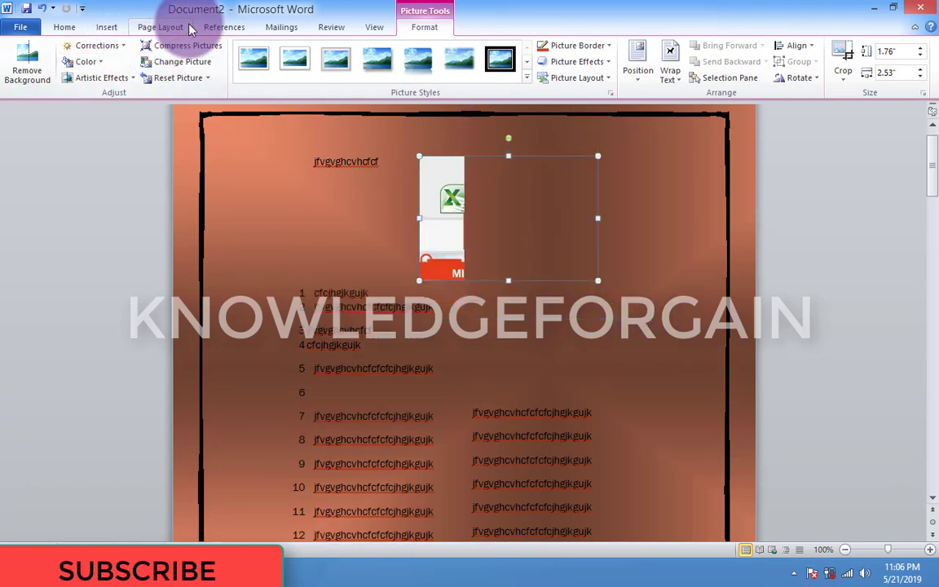
# Switch the picture's section to a single column.
pyautogui.click(160, 28)
pyautogui.click(235, 73)
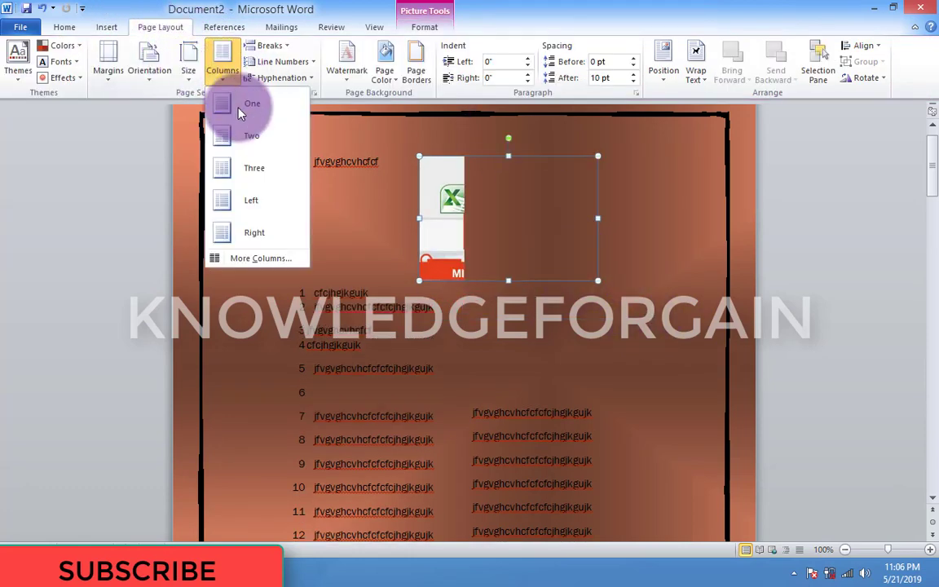
pyautogui.click(241, 119)
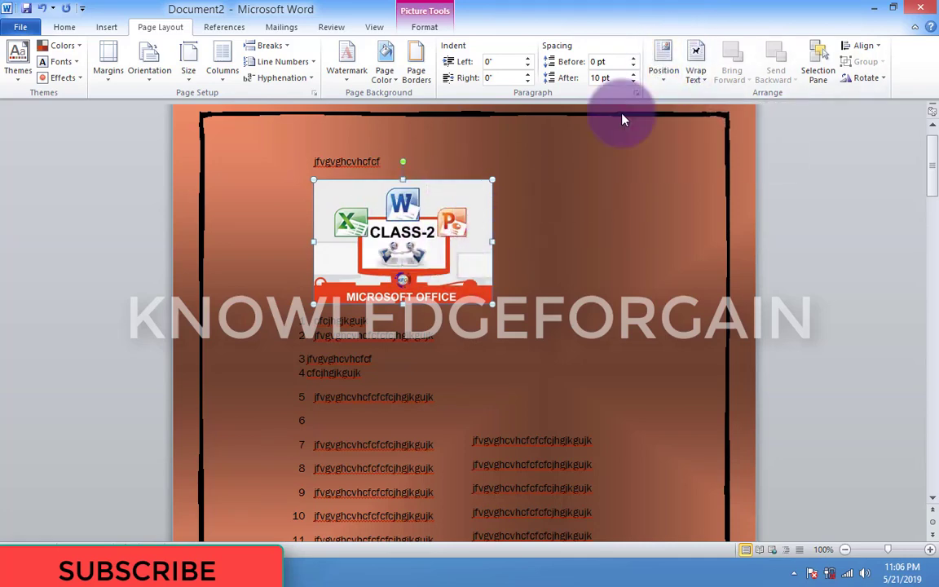
# Position the picture at the page's middle centre with square text wrapping.
pyautogui.click(671, 72)
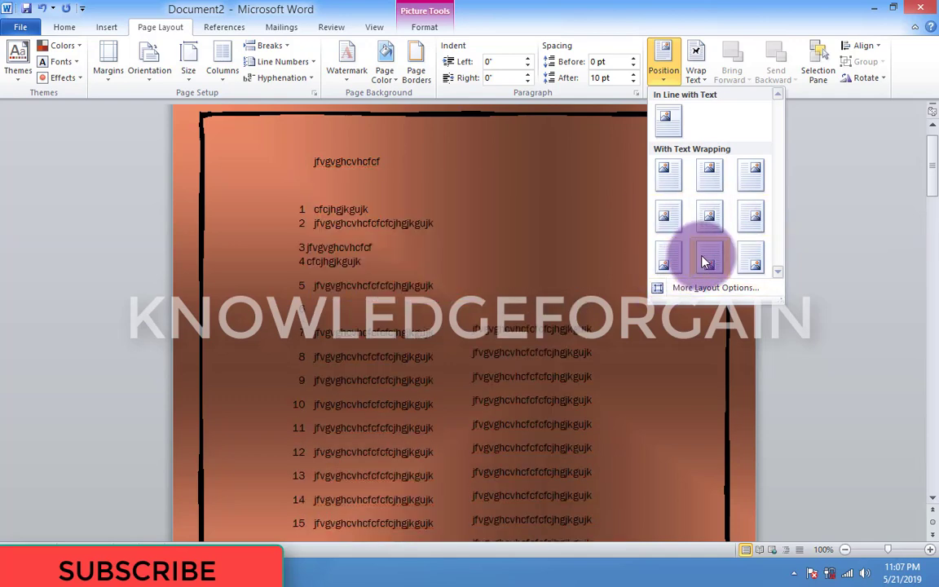
pyautogui.click(699, 207)
pyautogui.moveTo(933, 184); pyautogui.dragTo(936, 214)
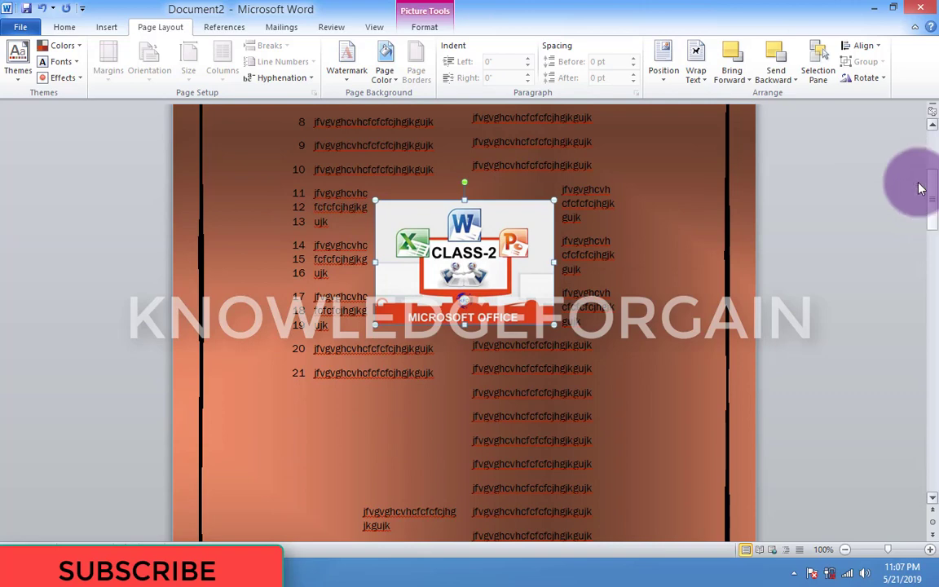
pyautogui.click(695, 65)
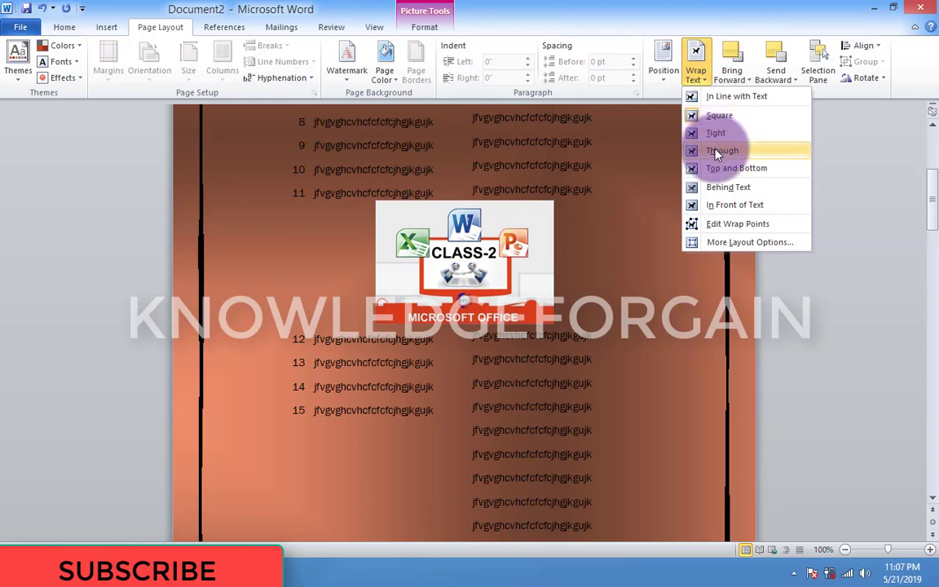
# Set the picture's wrapping to Behind Text, then bring it forward one layer.
pyautogui.click(717, 189)
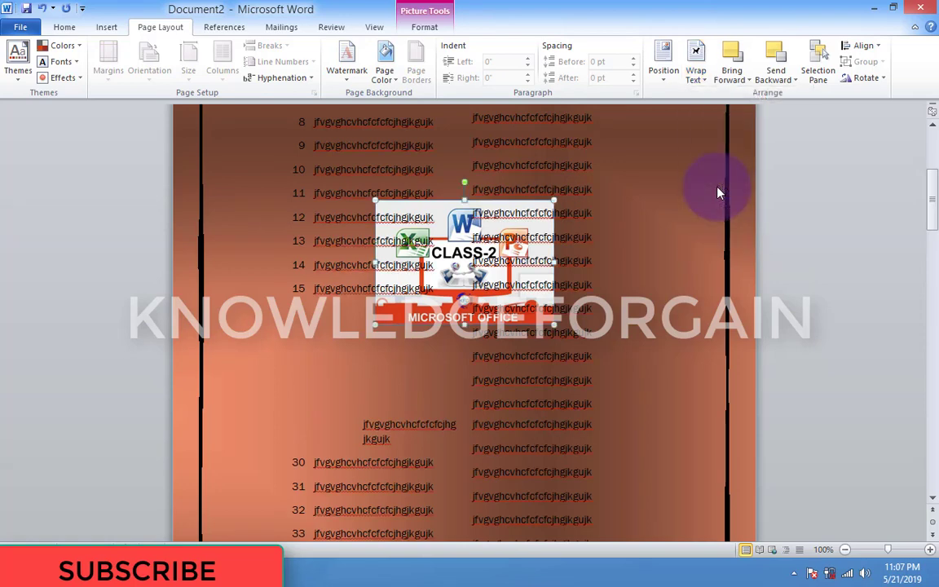
pyautogui.click(747, 80)
pyautogui.click(754, 111)
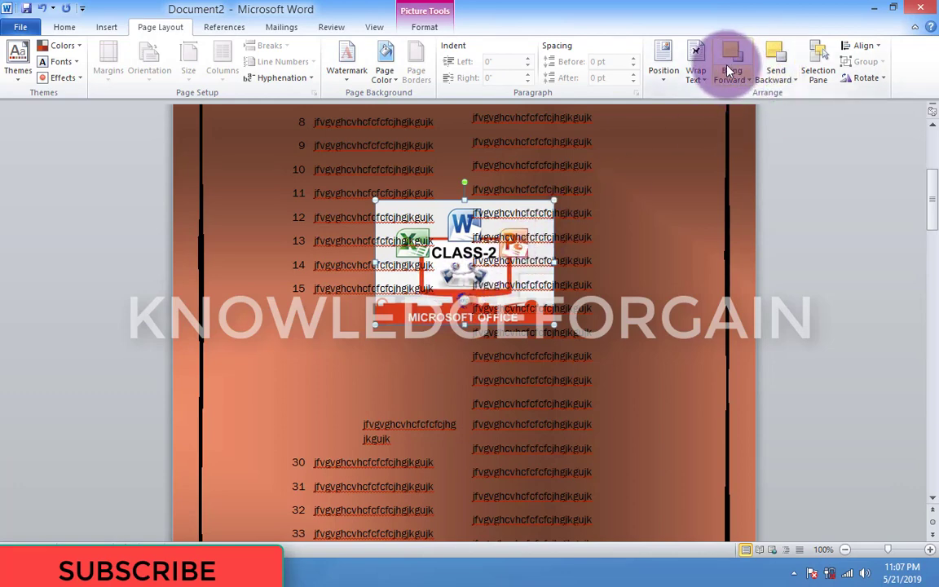
# Try Bring in Front of Text, revert with Send Behind Text, and show the Selection Pane.
pyautogui.click(734, 78)
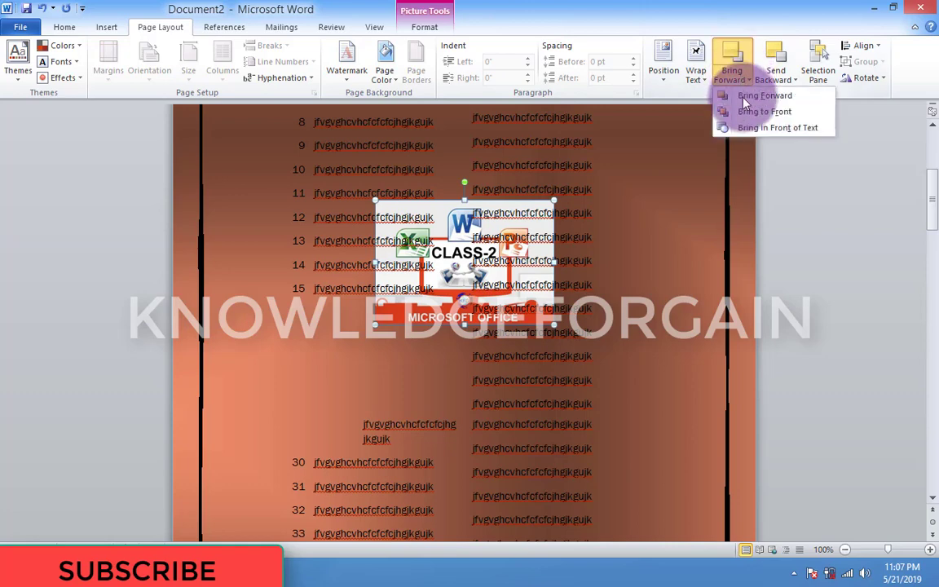
pyautogui.click(740, 81)
pyautogui.click(742, 80)
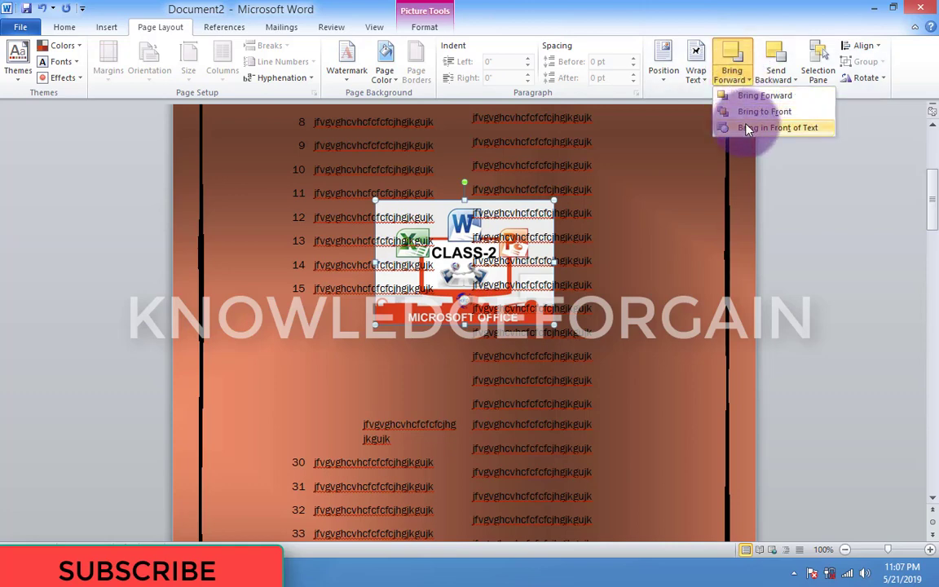
pyautogui.click(749, 126)
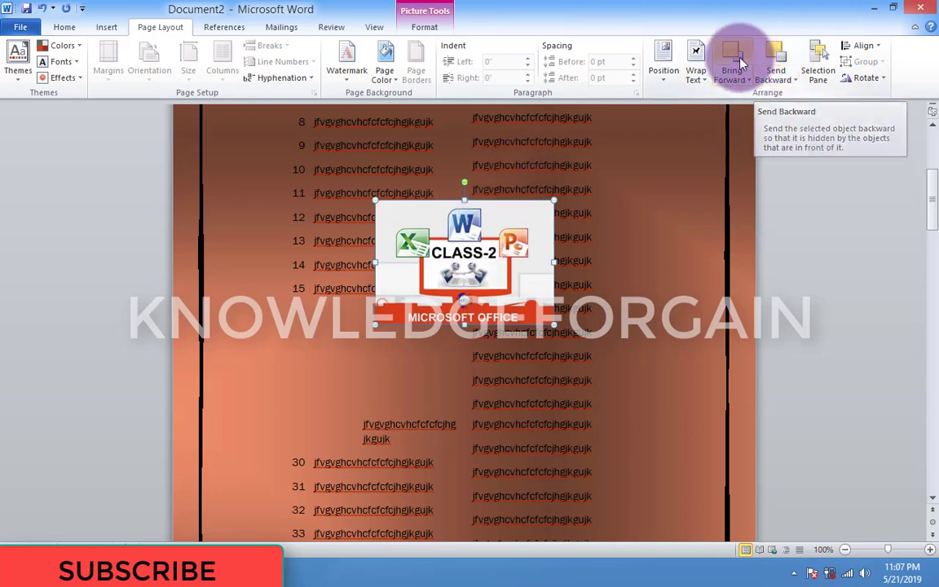
pyautogui.click(783, 79)
pyautogui.click(801, 131)
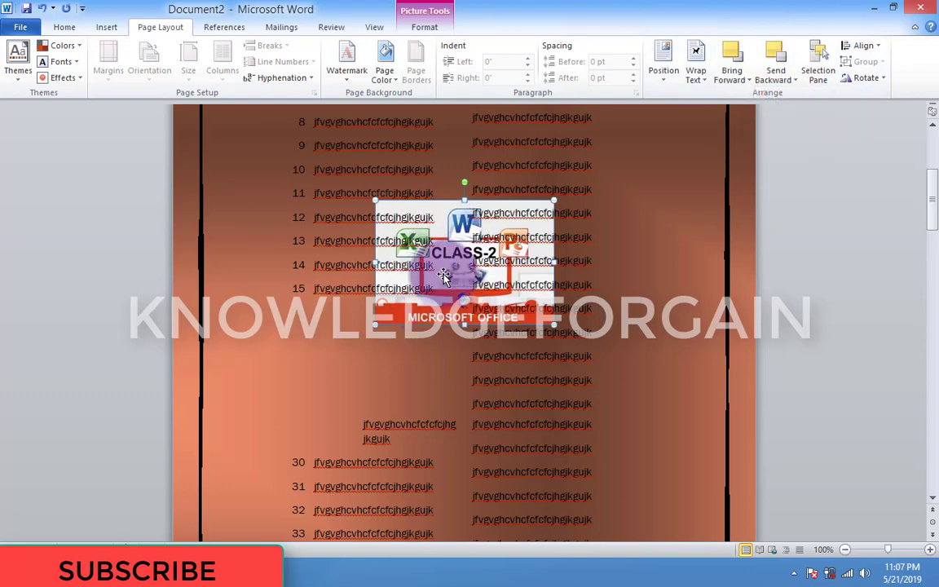
pyautogui.click(825, 66)
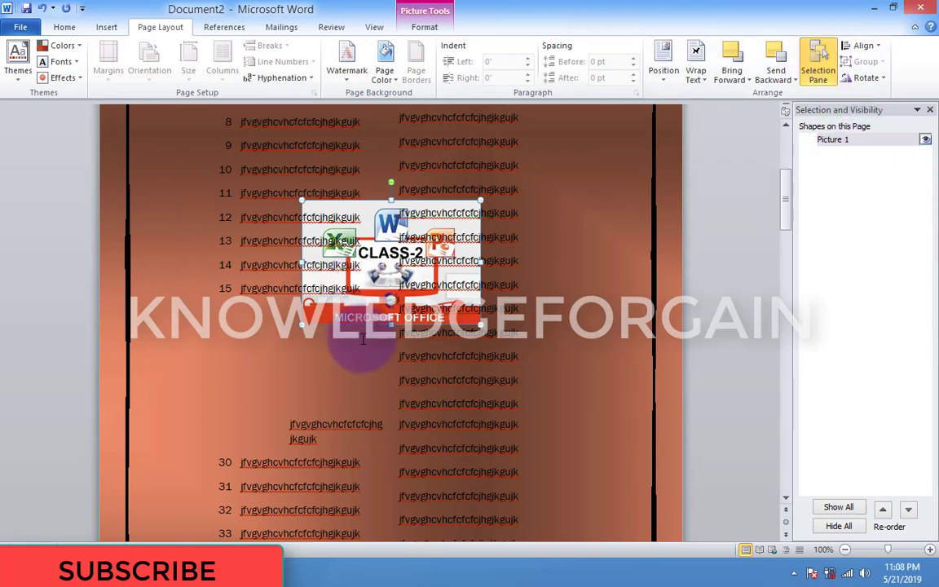
# Select Picture 1 and apply Align Right to it.
pyautogui.click(428, 365)
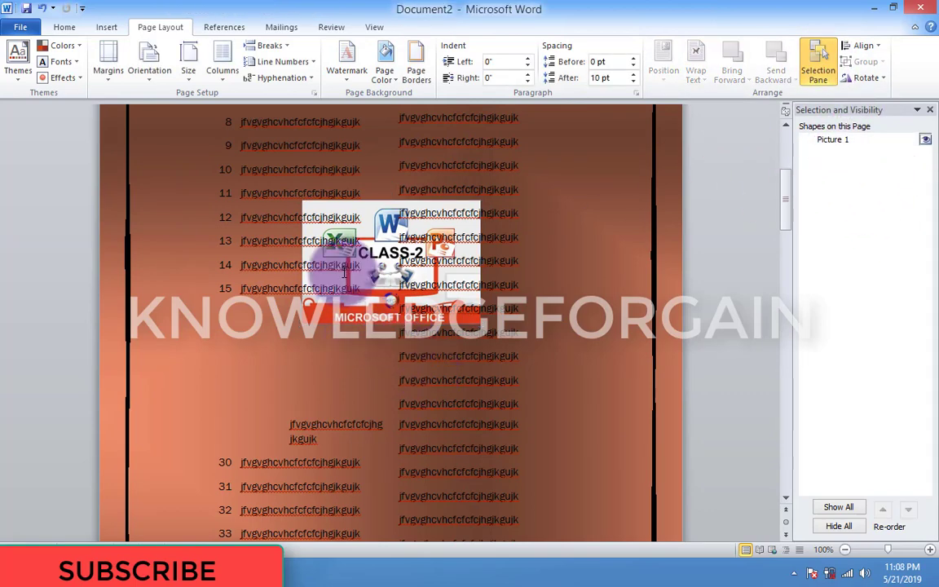
pyautogui.click(845, 141)
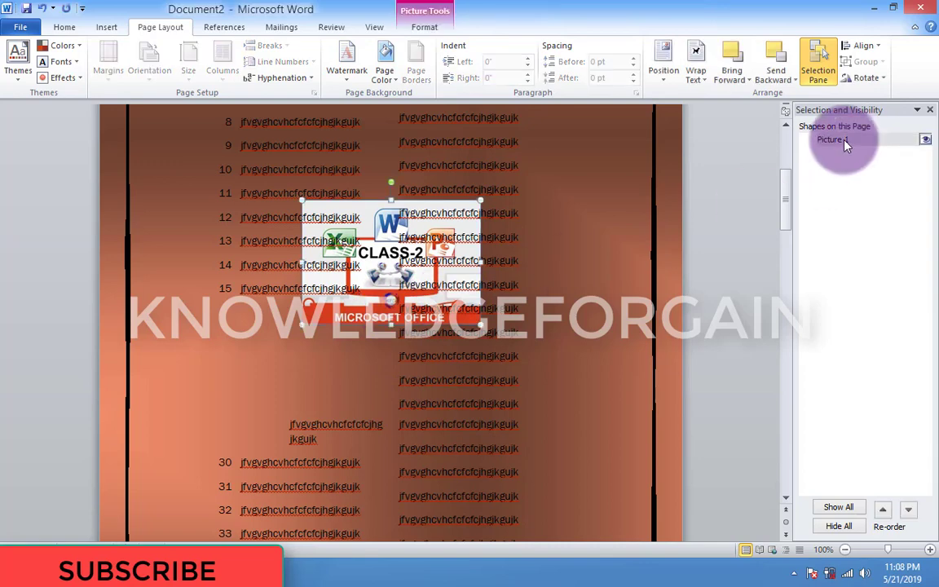
pyautogui.click(334, 241)
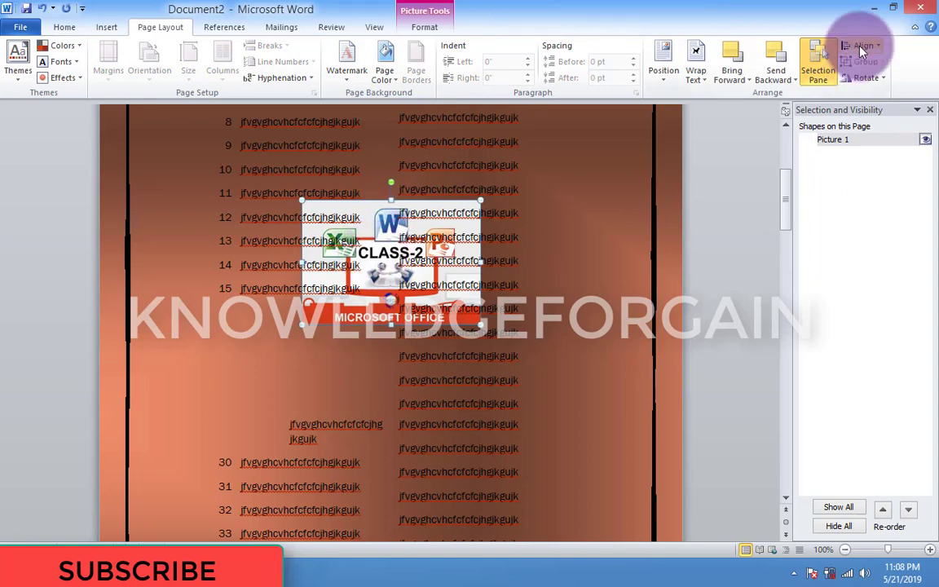
pyautogui.click(863, 47)
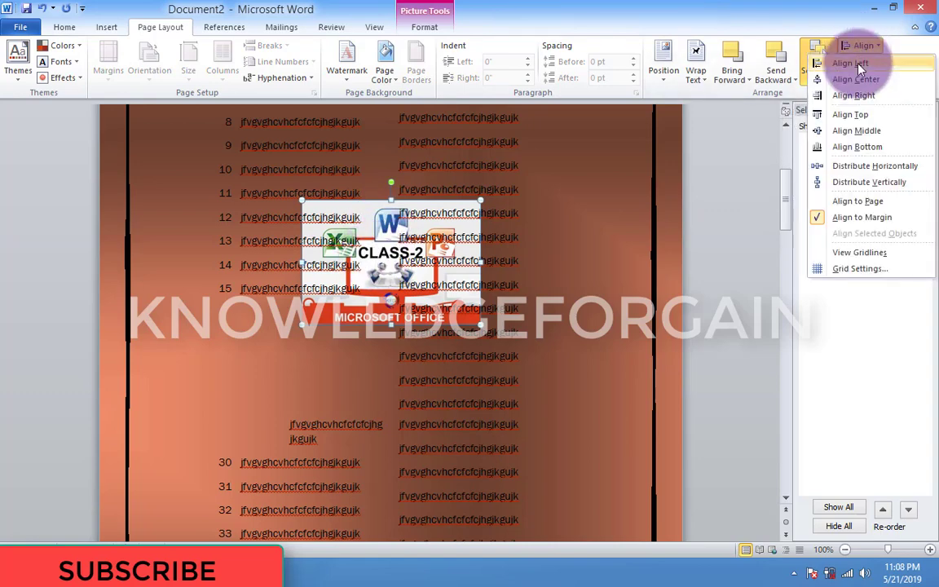
pyautogui.click(864, 48)
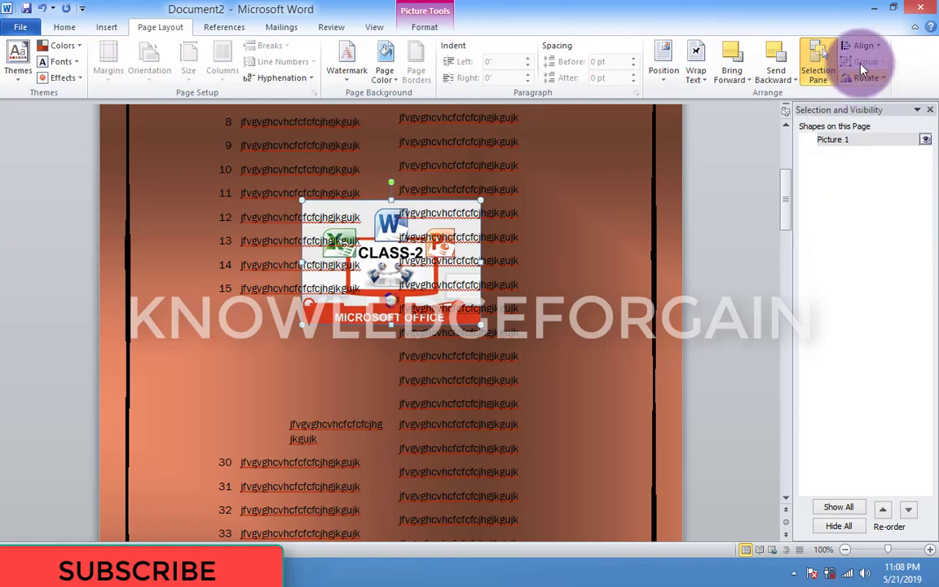
pyautogui.click(866, 49)
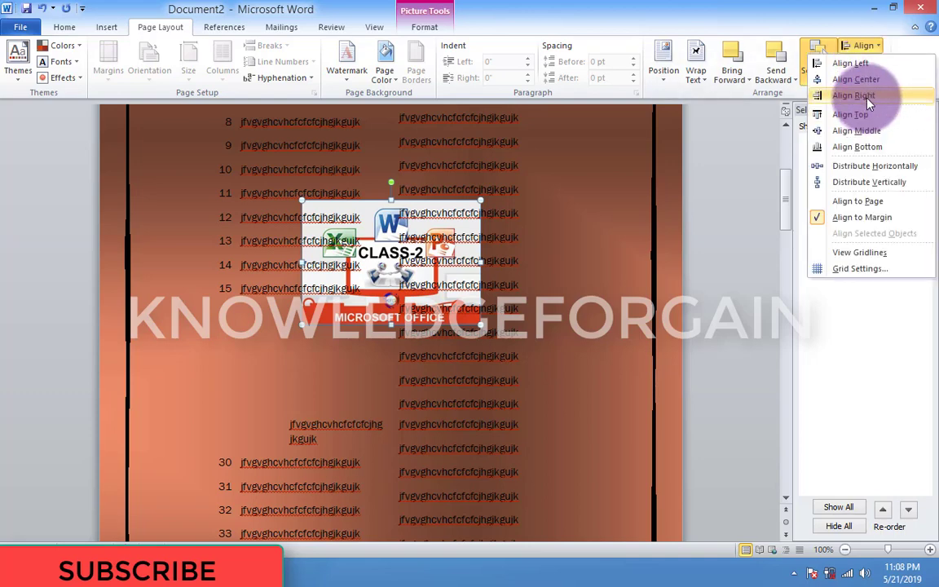
pyautogui.click(867, 98)
pyautogui.click(863, 45)
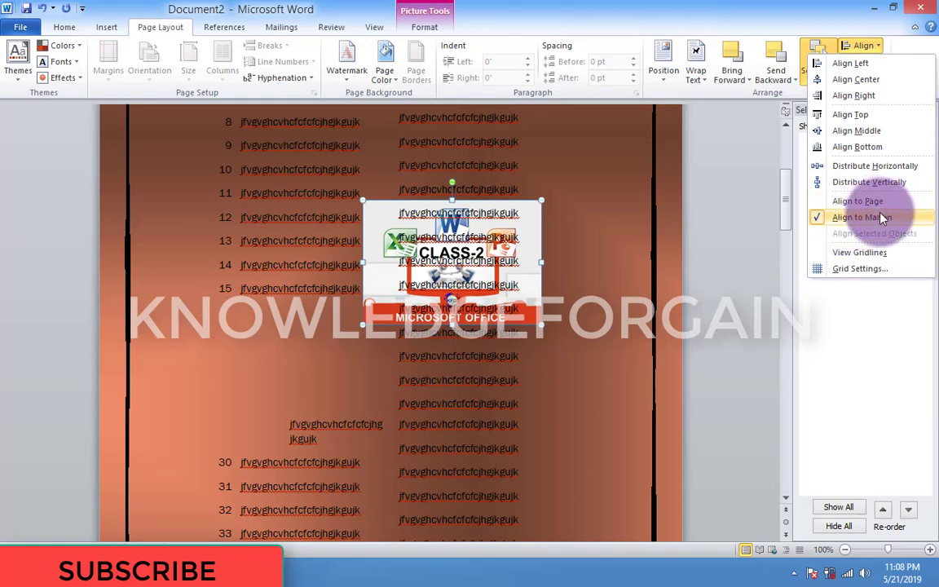
# Show gridlines and drag the CLASS-2 picture up and to the left.
pyautogui.click(860, 253)
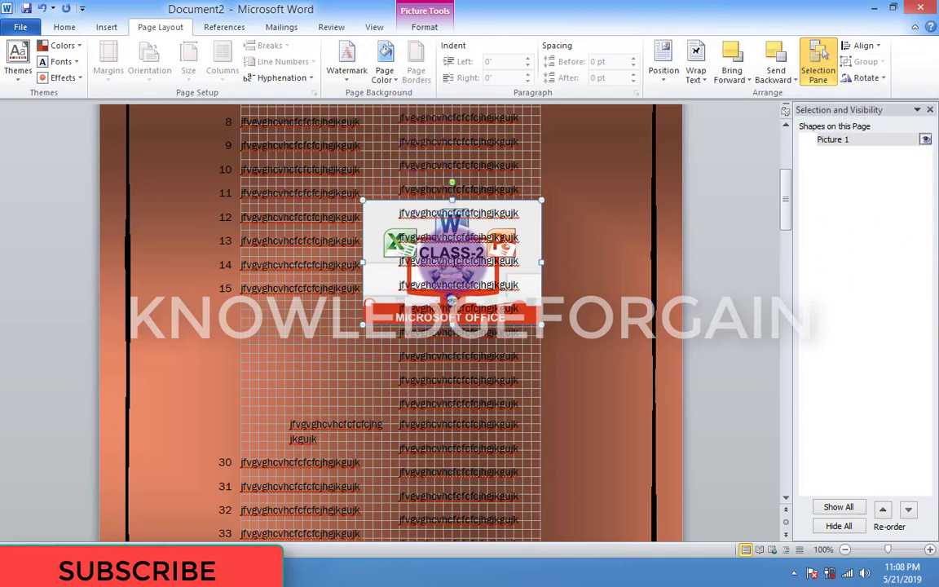
pyautogui.click(465, 285)
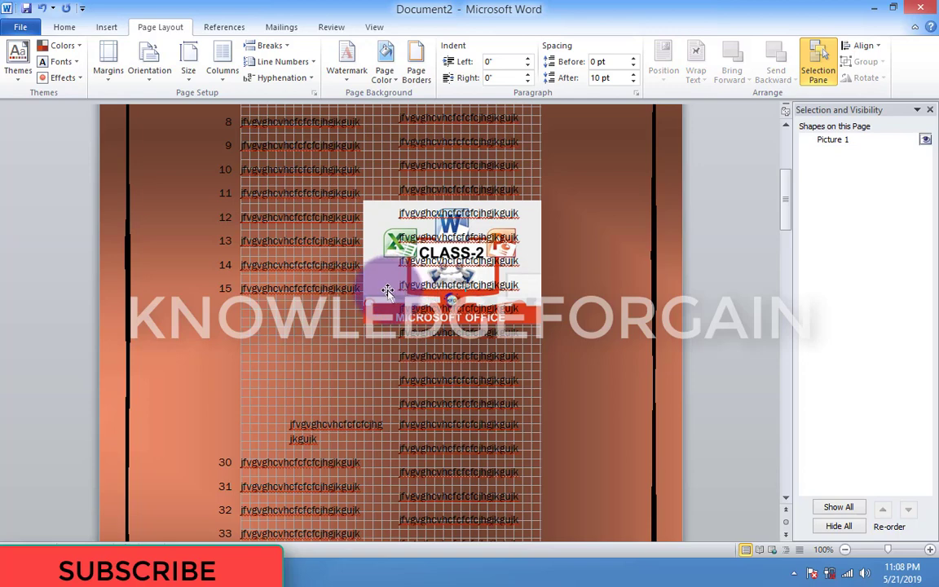
pyautogui.moveTo(386, 284)
pyautogui.mouseDown()
pyautogui.moveTo(365, 256)
pyautogui.moveTo(348, 260)
pyautogui.moveTo(362, 301)
pyautogui.mouseUp()
# Set the drawing grid's horizontal spacing to 1.2 inches in Grid Settings.
pyautogui.click(870, 47)
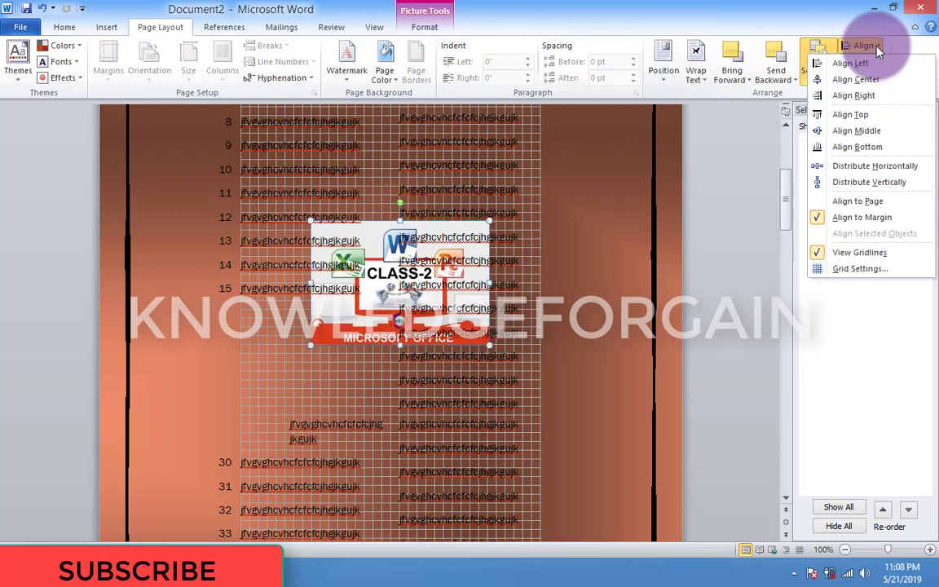
pyautogui.click(861, 268)
pyautogui.write('1.2"')
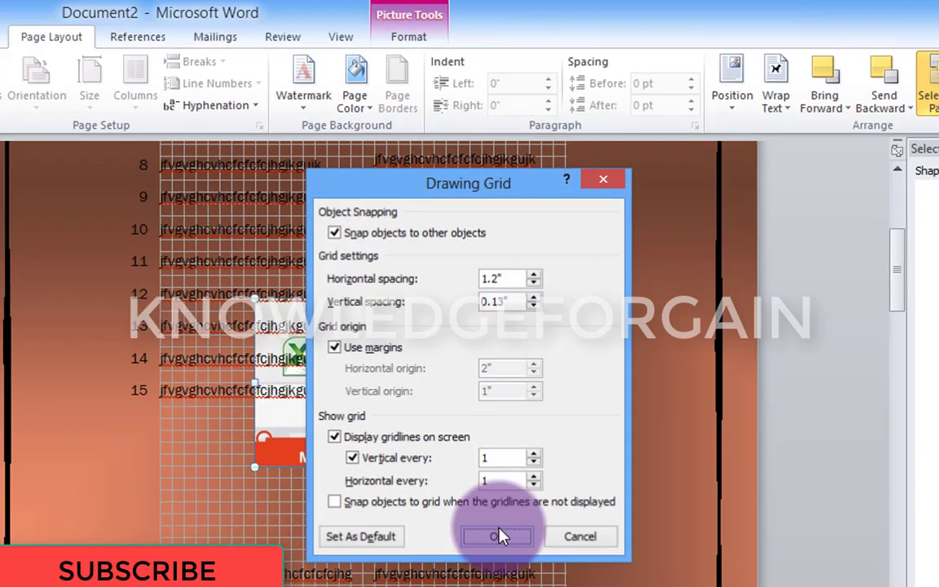
pyautogui.click(497, 540)
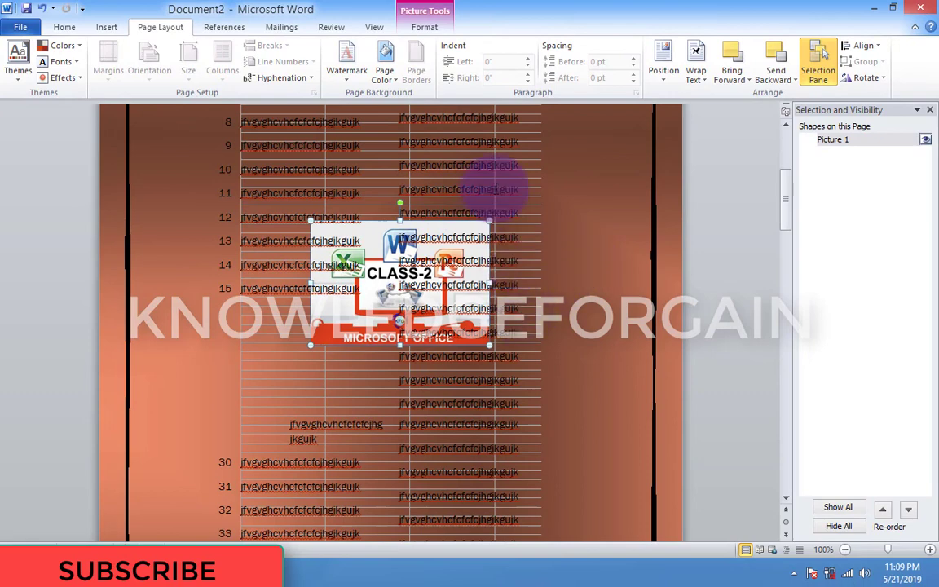
pyautogui.click(863, 44)
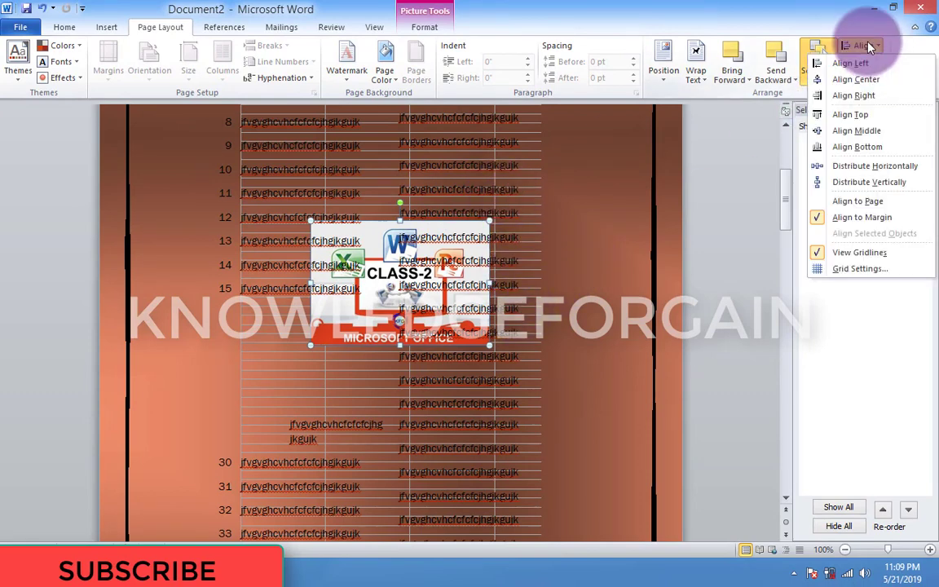
pyautogui.press('Escape')
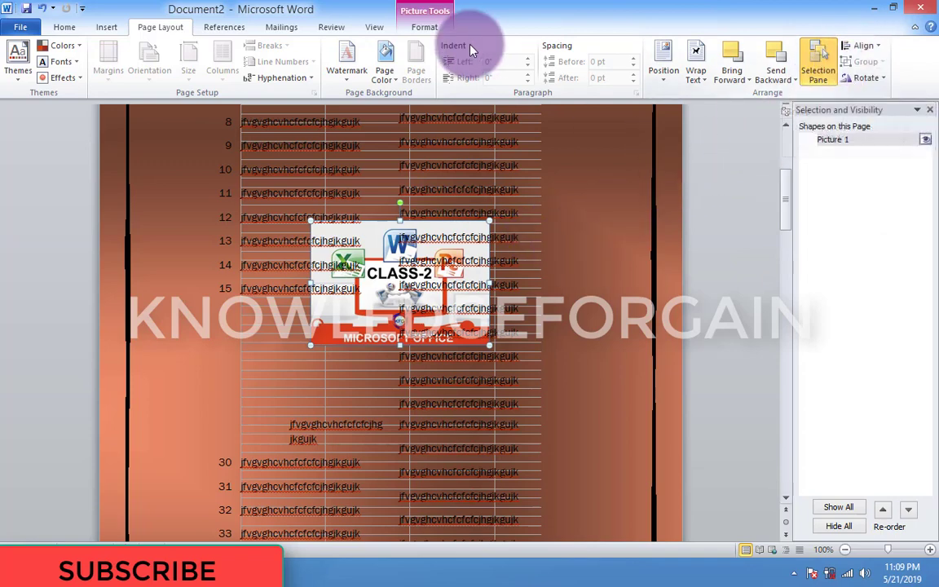
# Insert class 3.jpg so it overlaps the upper left of the CLASS-2 picture.
pyautogui.click(105, 27)
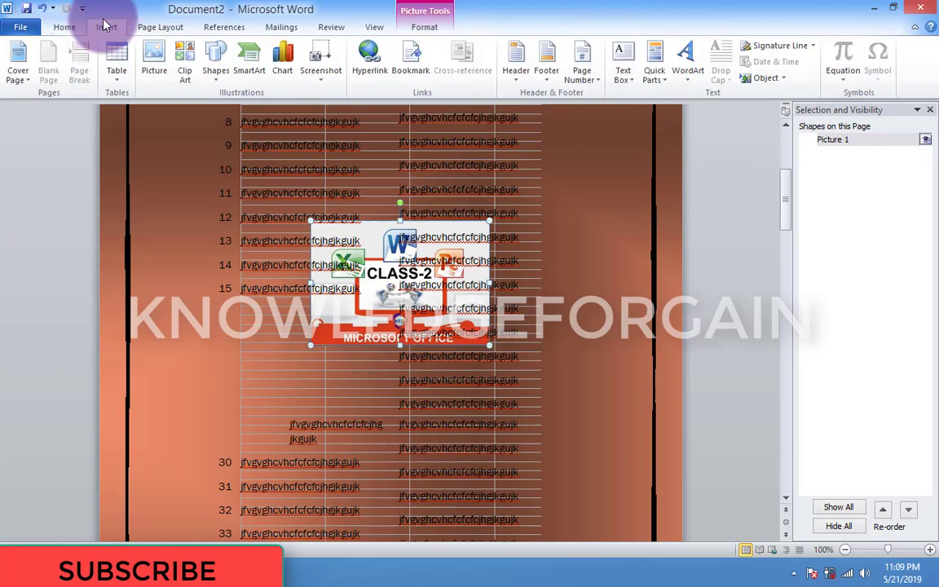
pyautogui.click(155, 61)
pyautogui.doubleClick(163, 134)
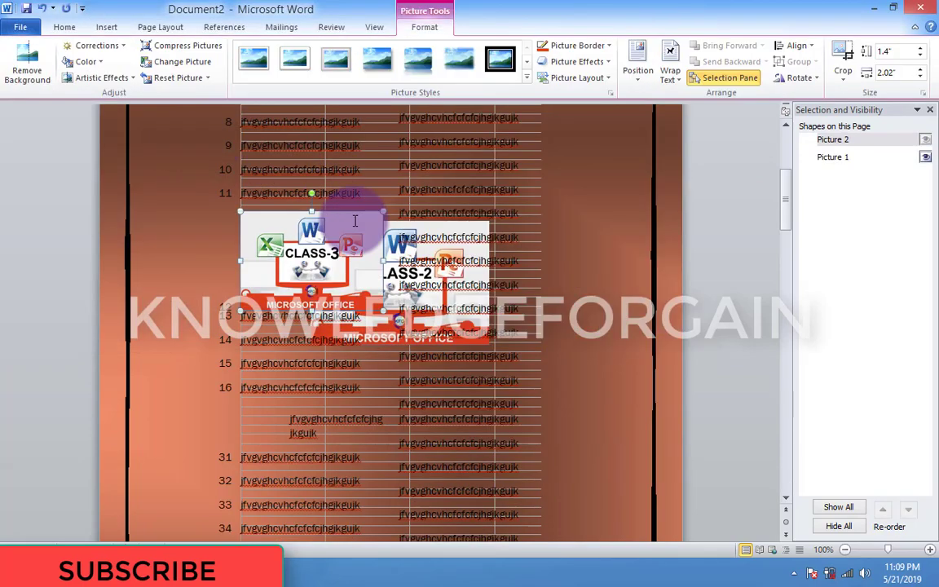
pyautogui.moveTo(336, 253); pyautogui.dragTo(326, 282)
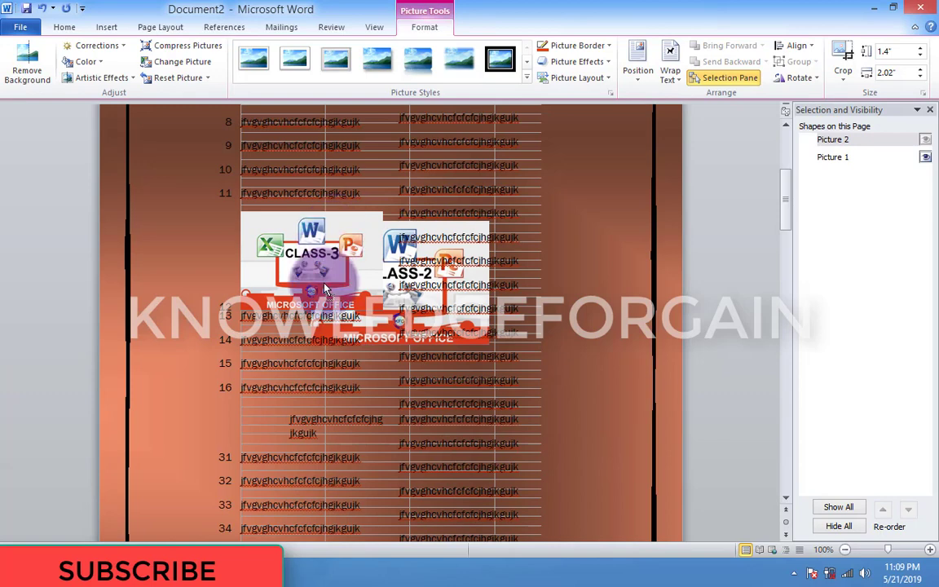
pyautogui.click(386, 326)
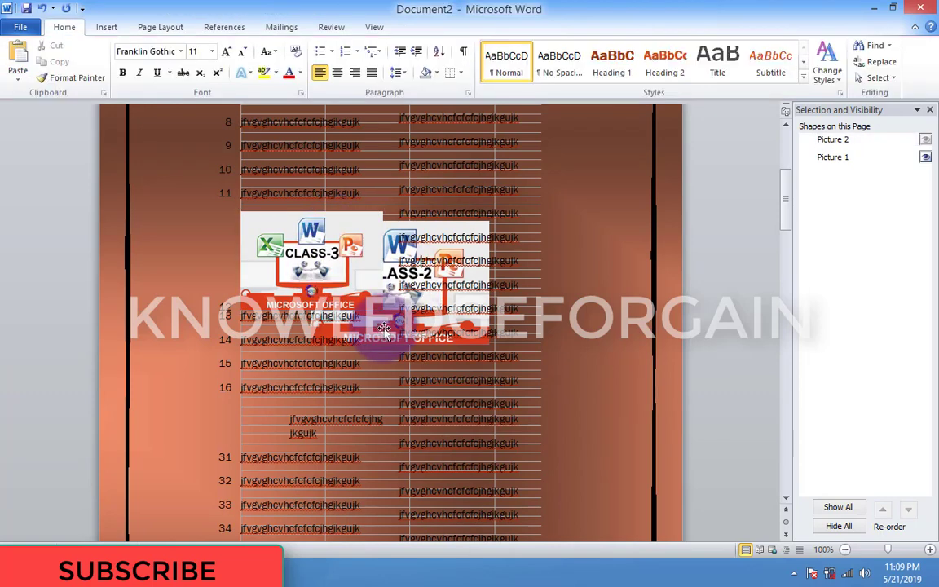
# Select each picture from the Selection pane and toggle the CLASS-2 picture's visibility off and on.
pyautogui.click(843, 161)
pyautogui.click(834, 140)
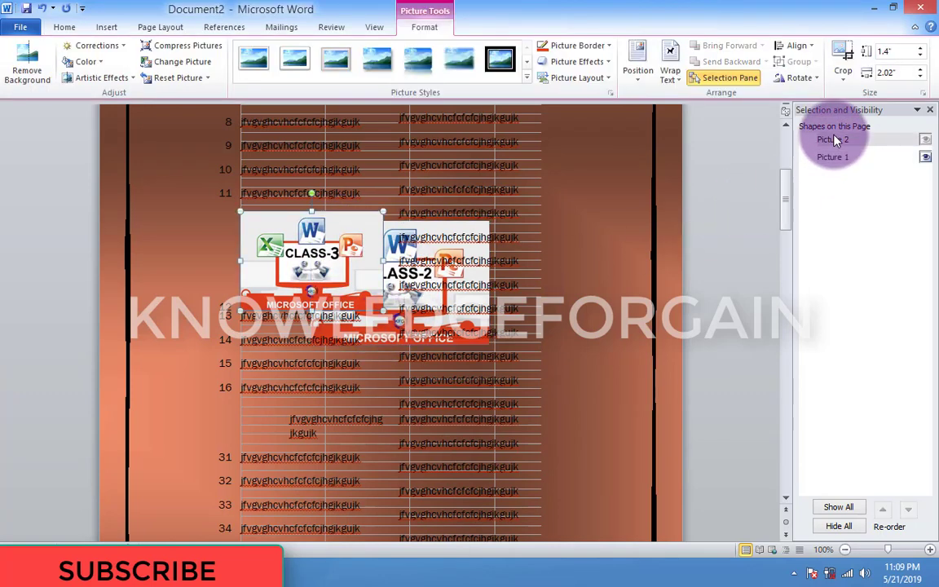
pyautogui.click(833, 157)
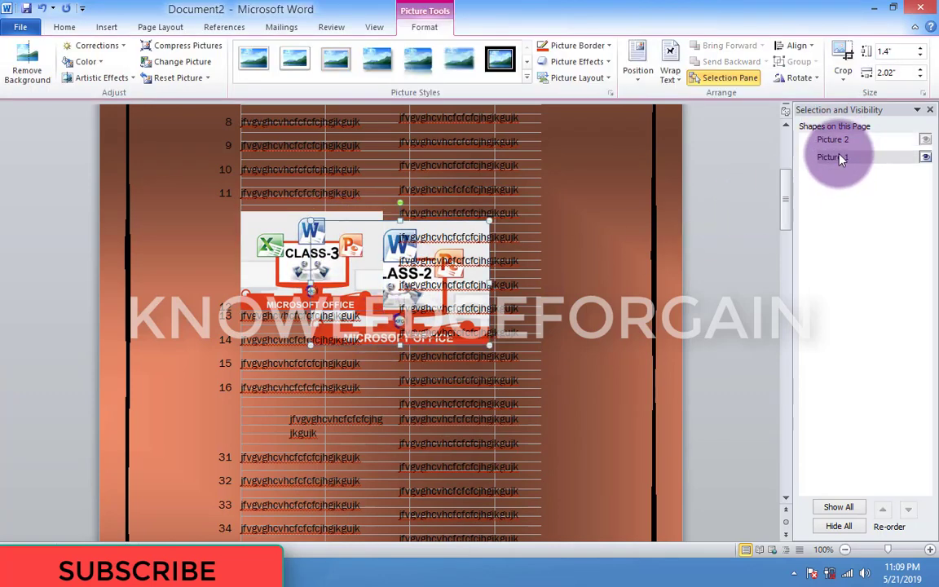
pyautogui.click(160, 27)
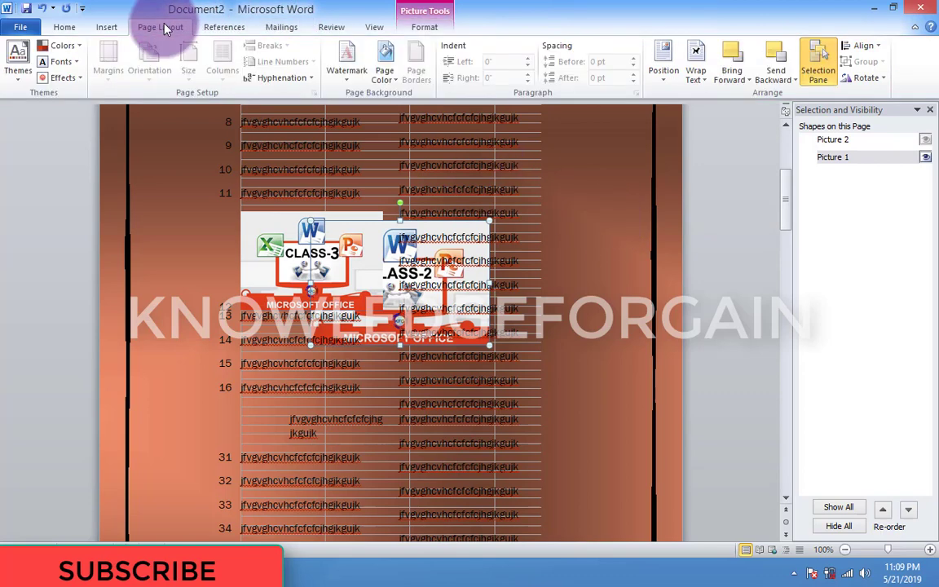
pyautogui.click(277, 261)
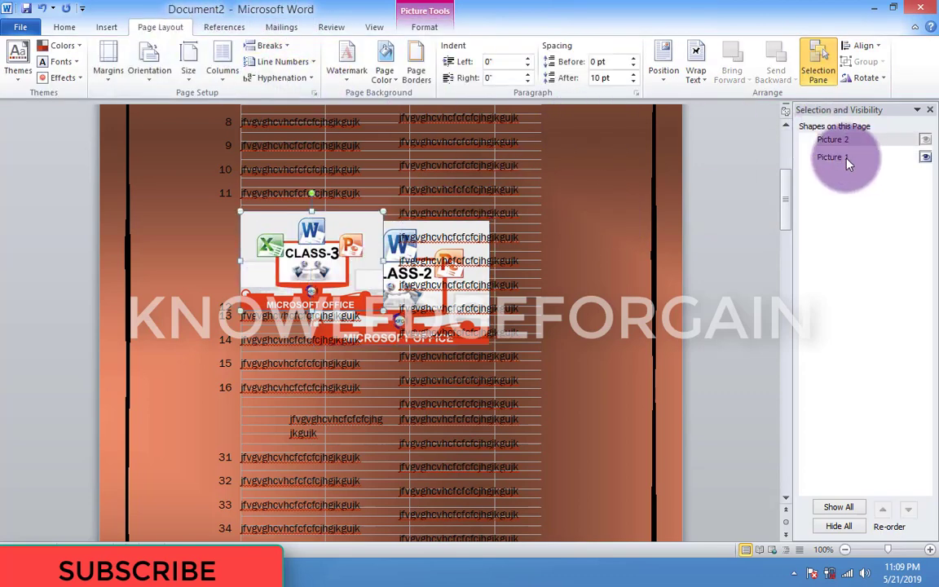
pyautogui.click(926, 157)
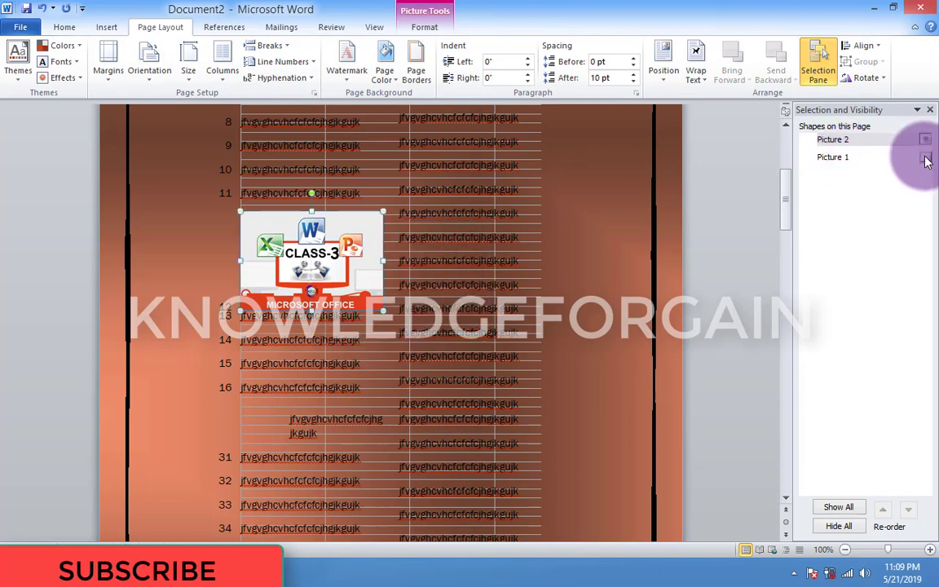
pyautogui.click(925, 157)
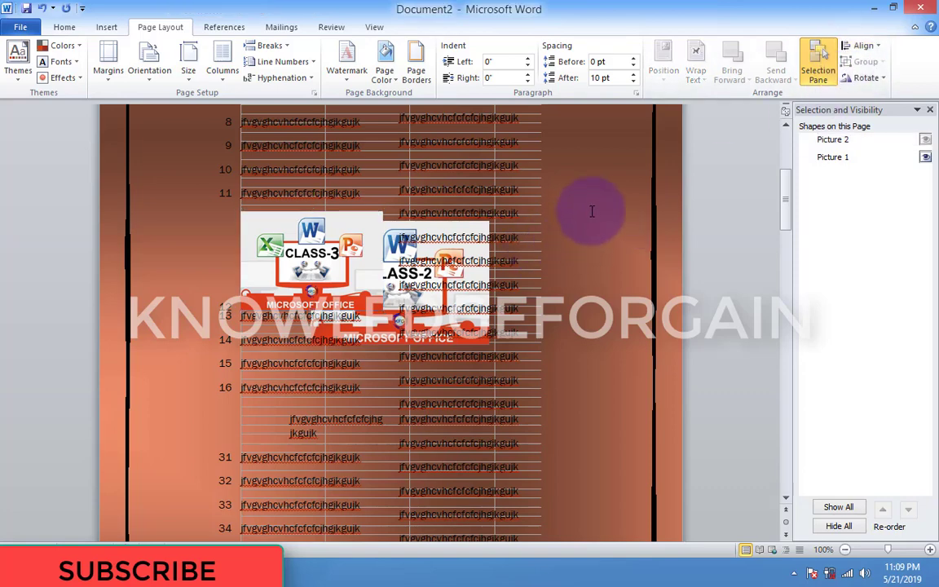
# Select the document text, close the Selection and Visibility pane, and reselect the CLASS-3 picture.
pyautogui.moveTo(522, 216); pyautogui.dragTo(269, 322)
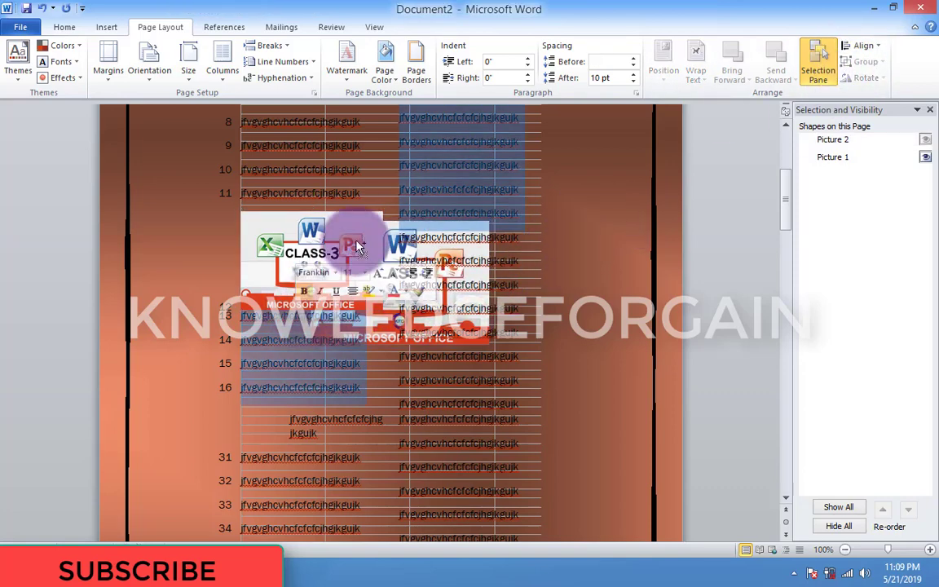
pyautogui.hotkey('ctrl', 'a')
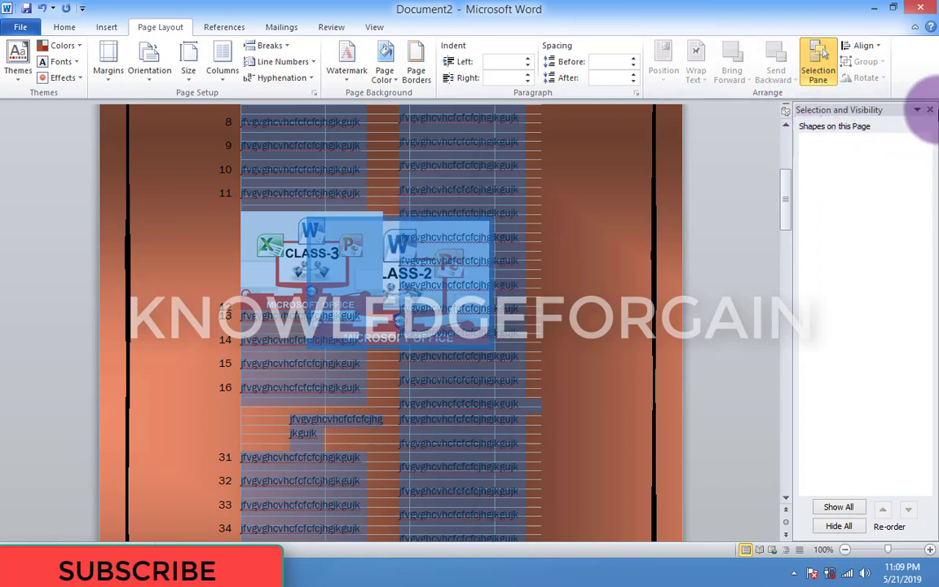
pyautogui.click(930, 110)
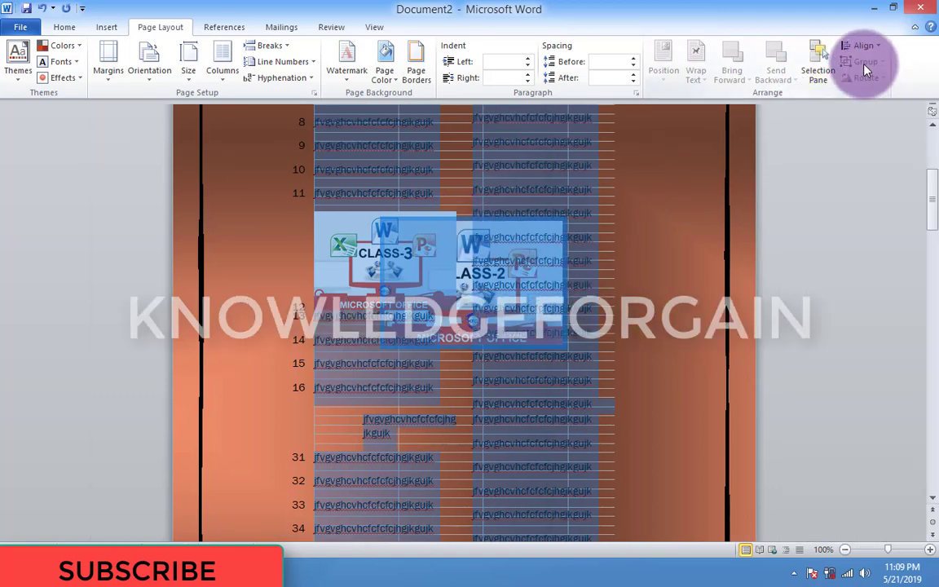
pyautogui.click(536, 271)
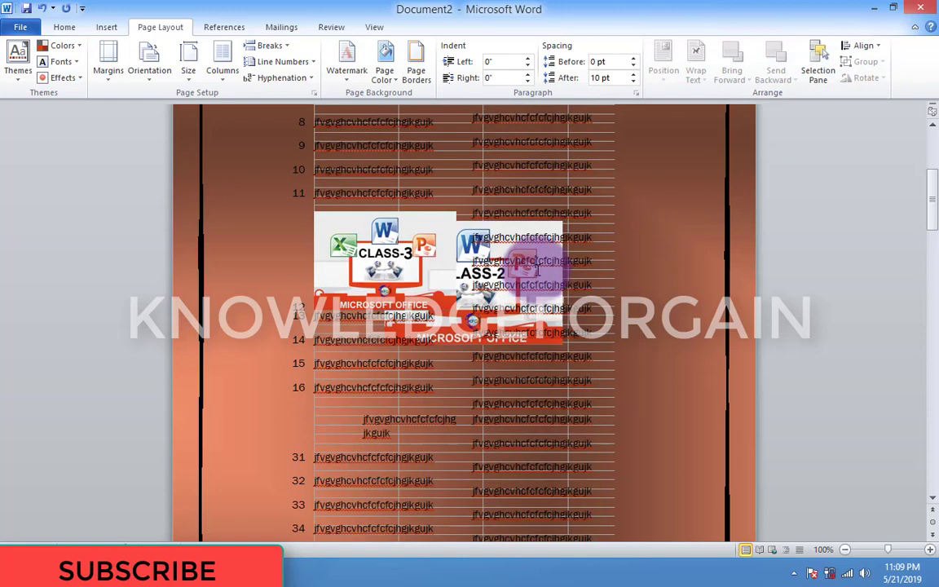
pyautogui.click(406, 265)
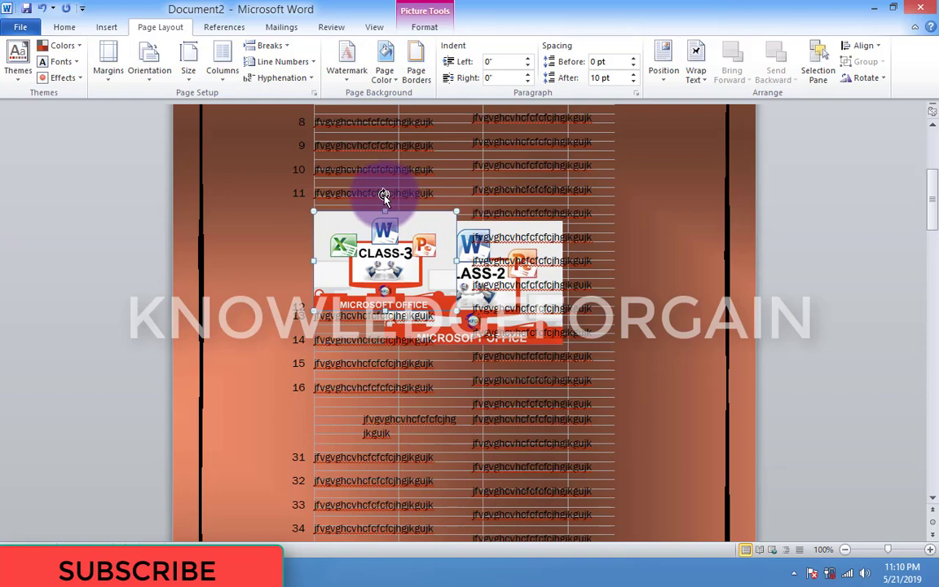
pyautogui.moveTo(384, 196)
pyautogui.mouseDown()
pyautogui.moveTo(389, 209)
pyautogui.moveTo(386, 198)
pyautogui.mouseUp()
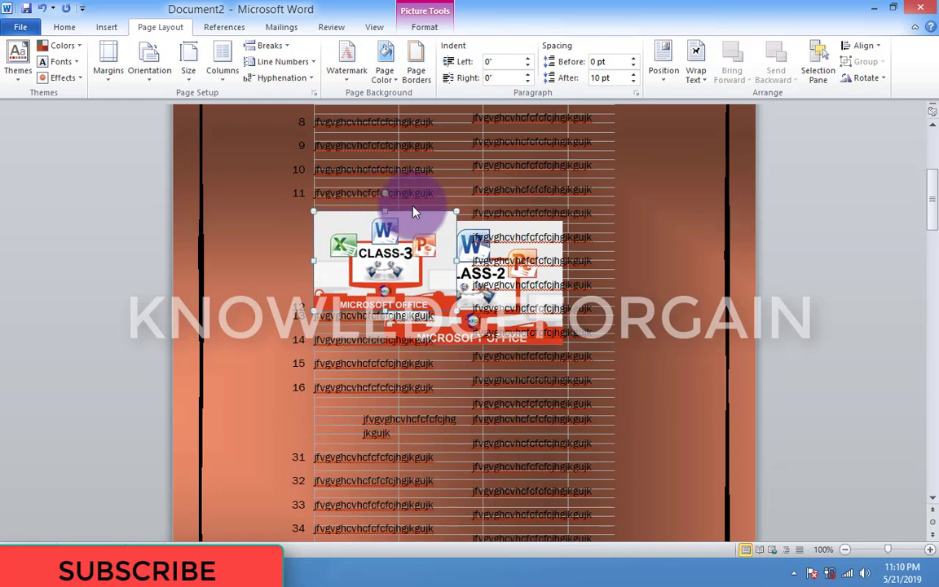
# Rotate the CLASS-3 picture 90° clockwise with Rotate Right 90°.
pyautogui.click(876, 78)
pyautogui.click(869, 95)
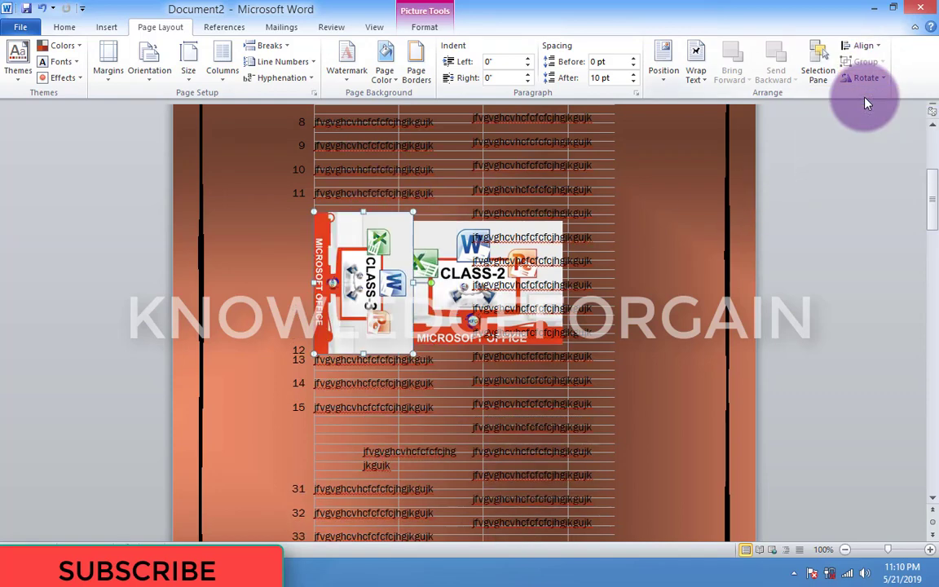
pyautogui.click(866, 77)
pyautogui.click(867, 113)
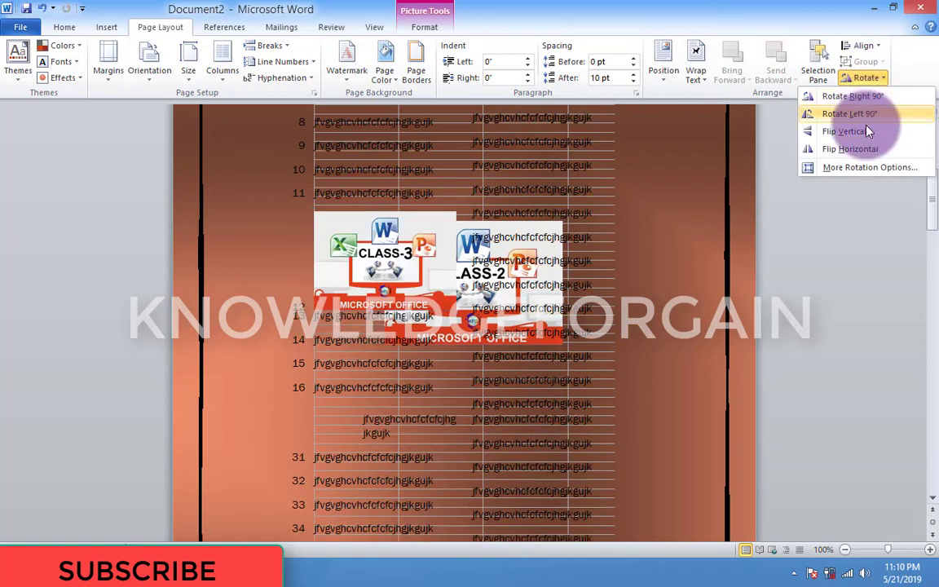
# Set the CLASS-3 picture's height to 1.5 inches, then enlarge it by its corner handle.
pyautogui.click(853, 169)
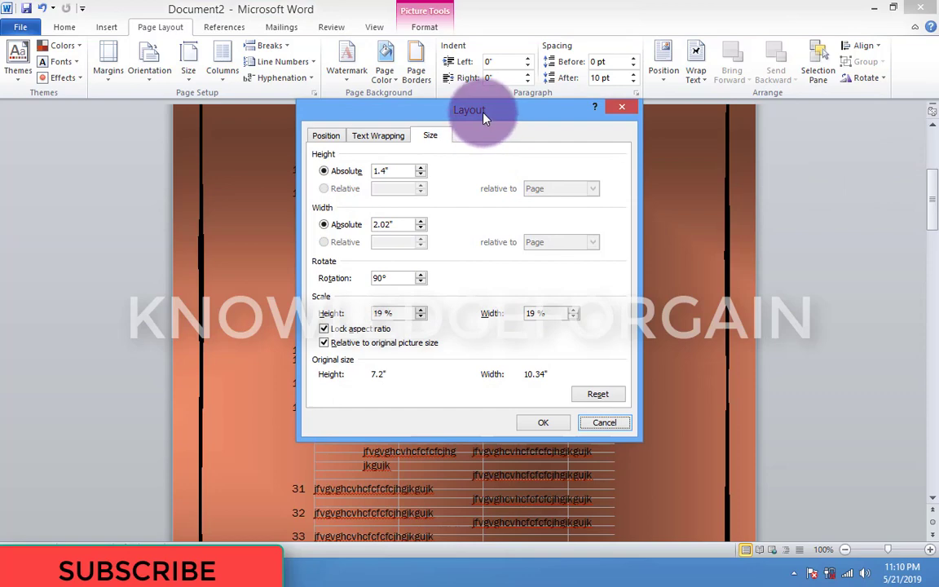
pyautogui.moveTo(484, 118); pyautogui.dragTo(655, 119)
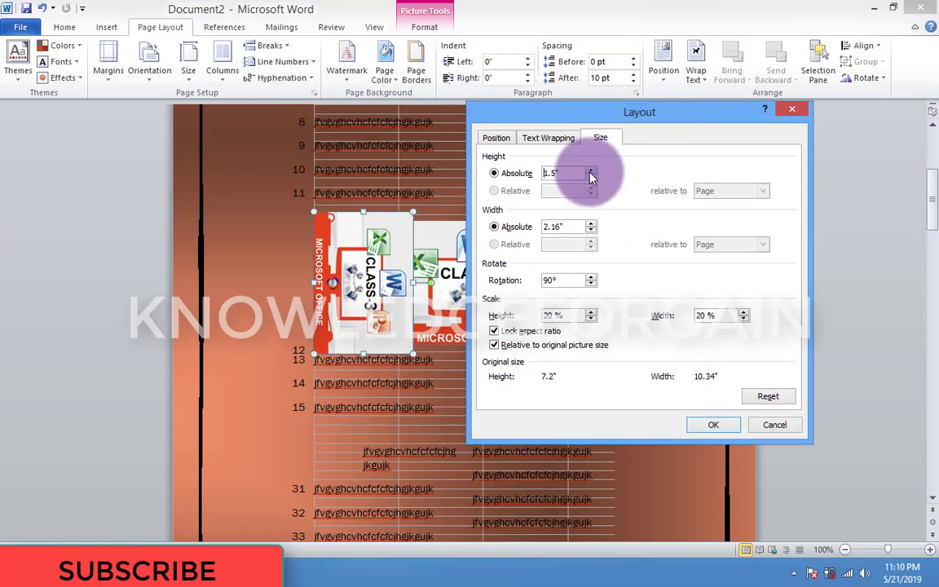
pyautogui.click(592, 177)
pyautogui.click(713, 425)
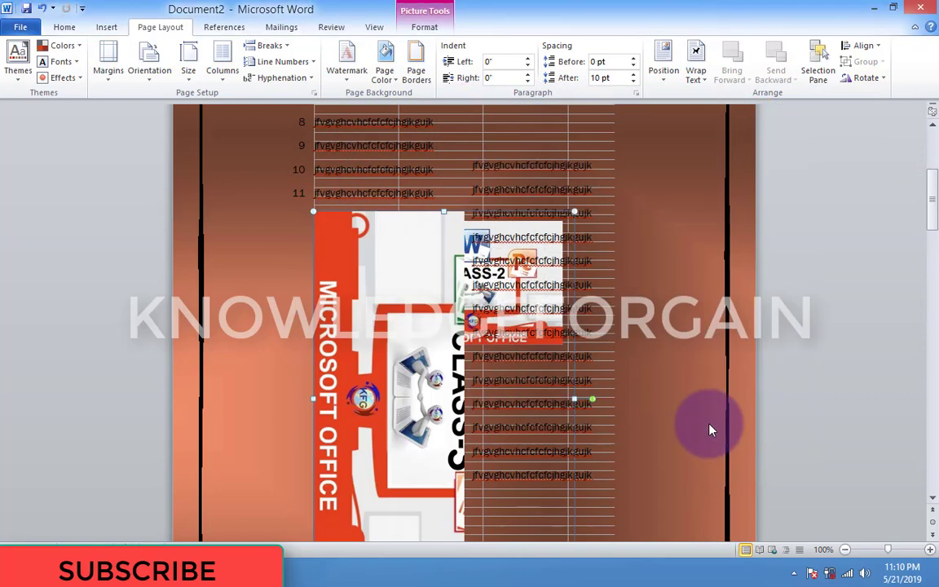
pyautogui.moveTo(573, 212); pyautogui.dragTo(475, 290)
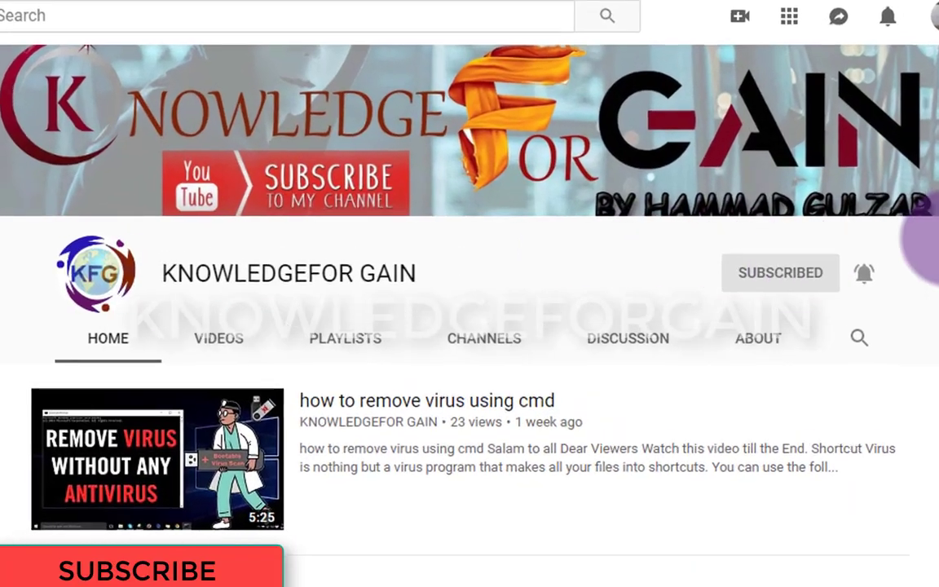
# Scroll the YouTube channel home page to view the latest upload, 'how to remove virus using cmd'.
pyautogui.scroll(-3, 470, 326)
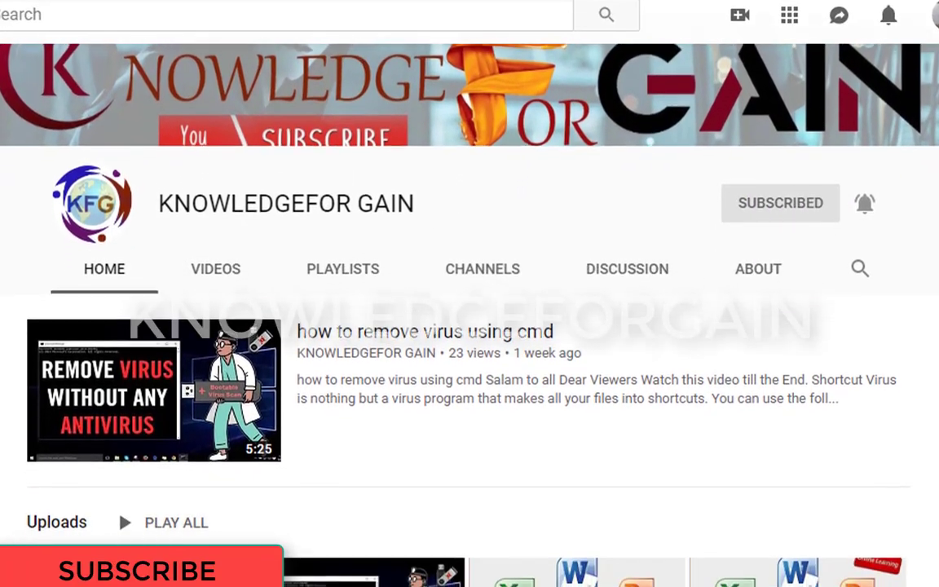
pyautogui.scroll(3, 469, 326)
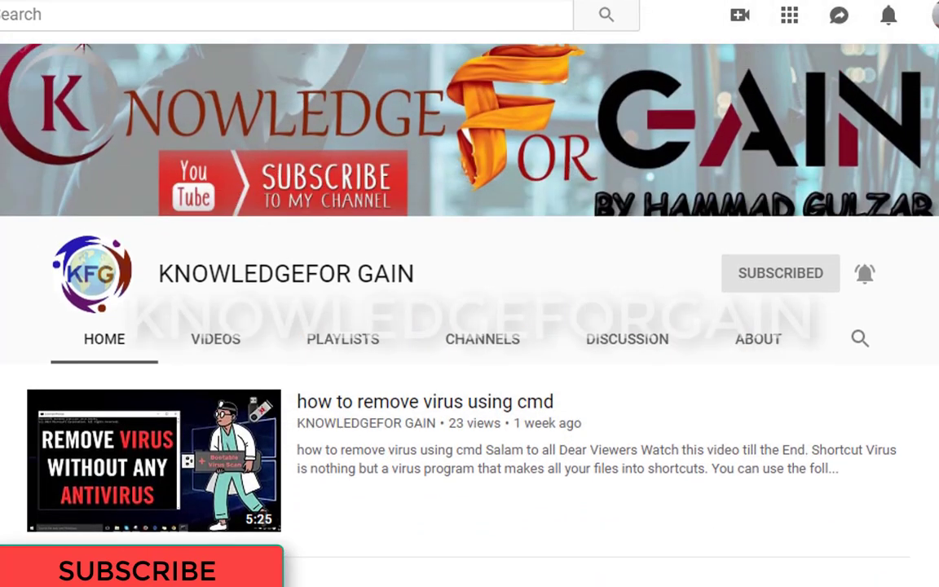